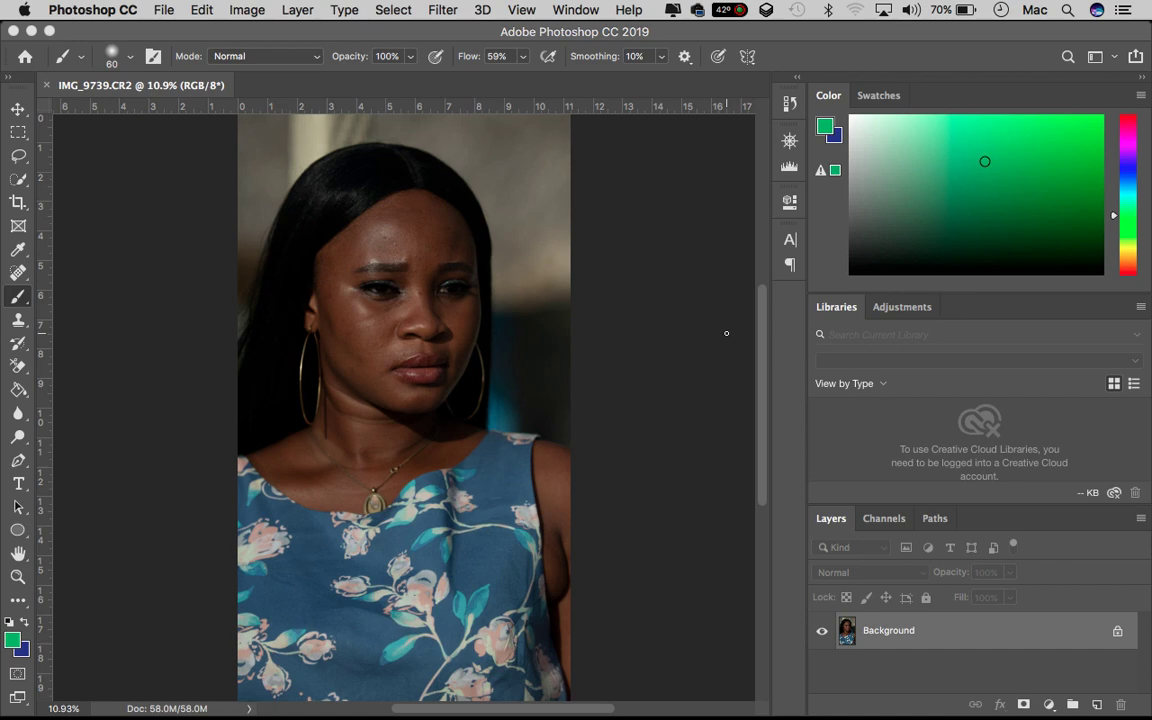
Zoom in three times on the portrait and centre the face in the view.
key("super+equal")
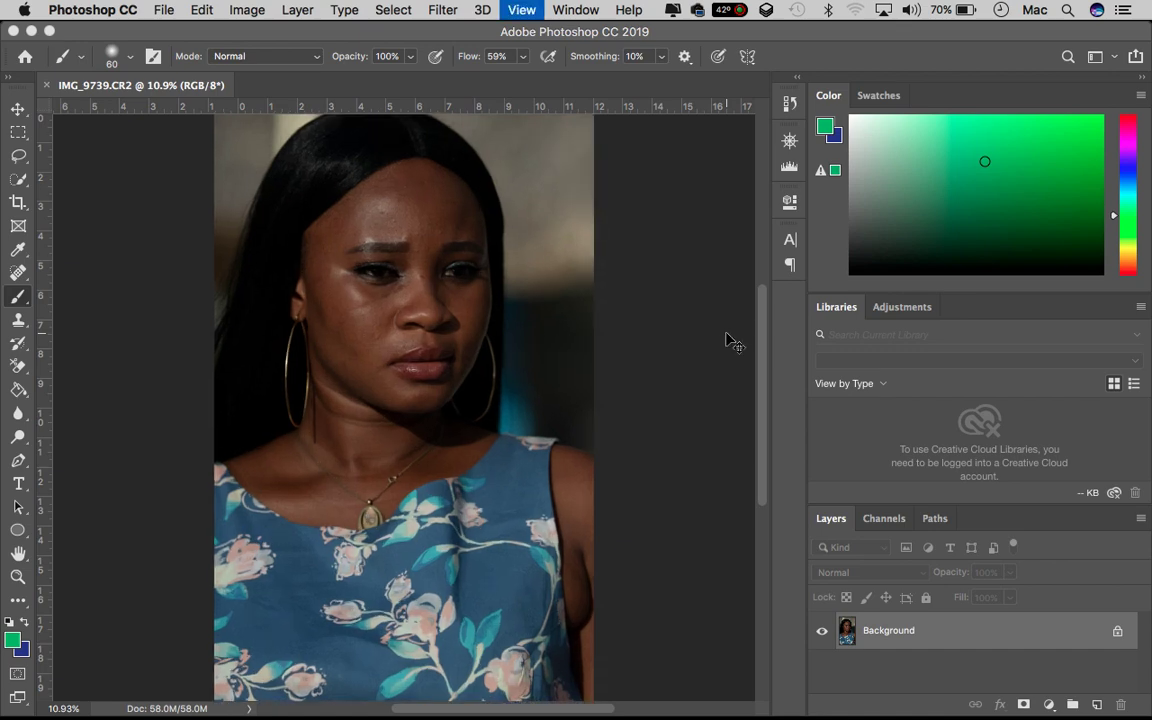
key("super+equal")
key("super+equal")
scroll(464, 313, "up", 5)
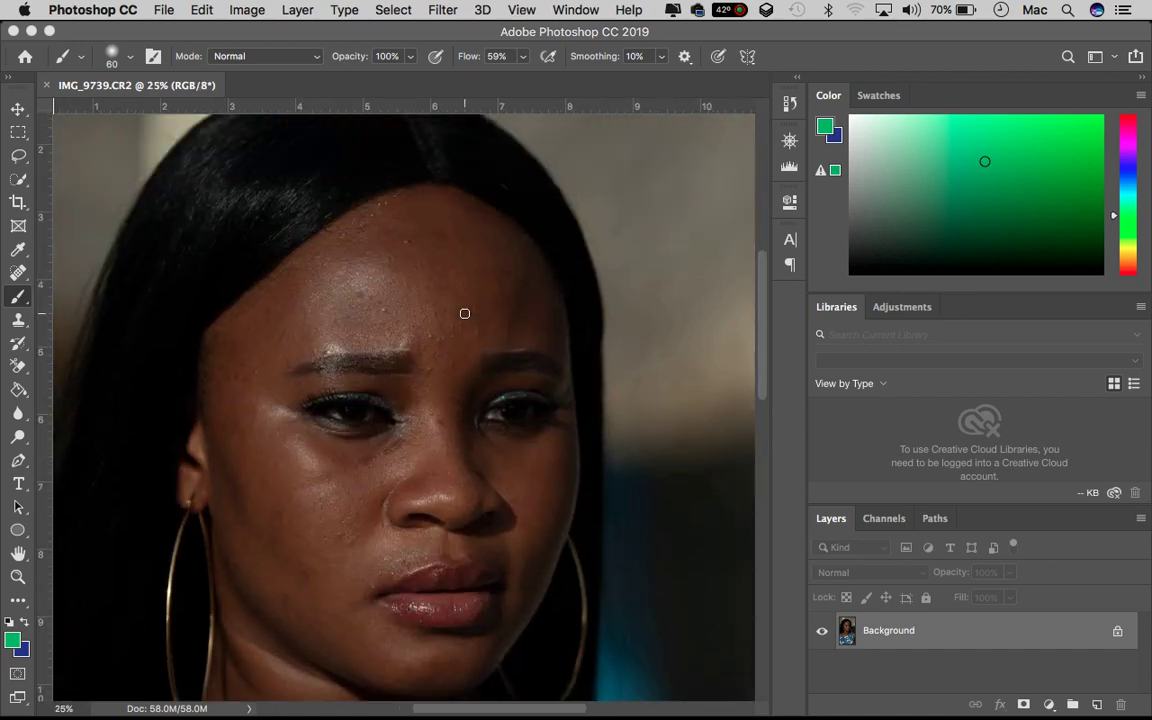
key("super+equal")
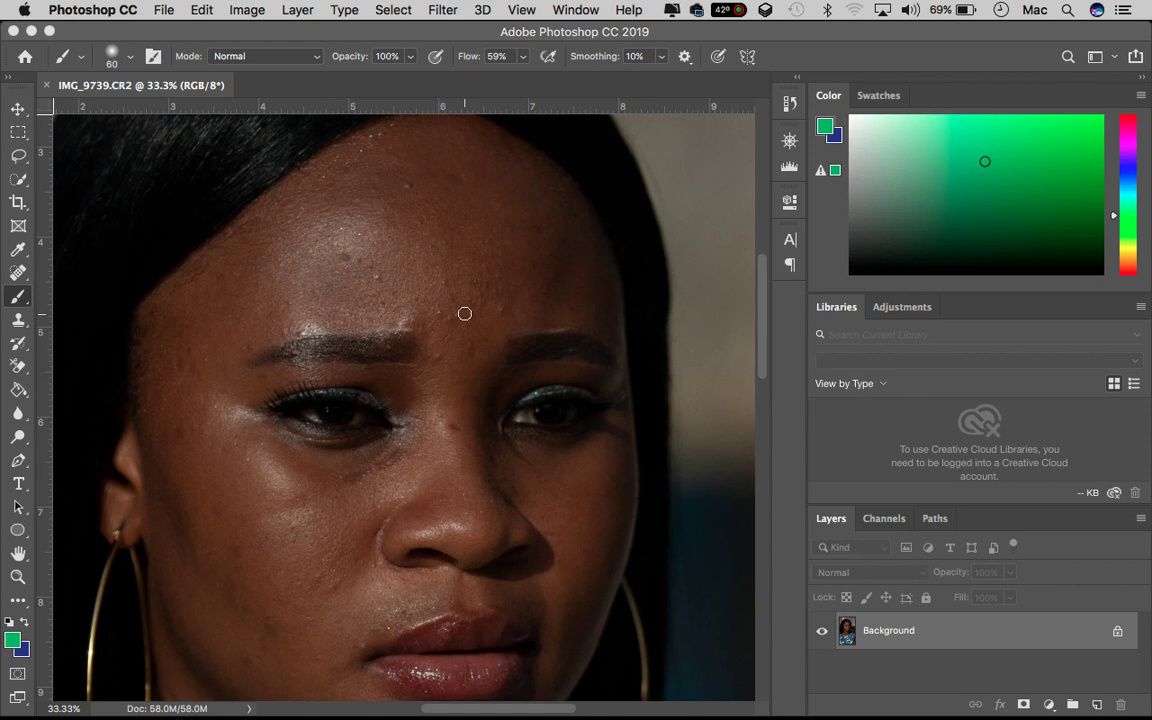
Select the Spot Healing Brush Tool from the healing tool group.
left_click(18, 273)
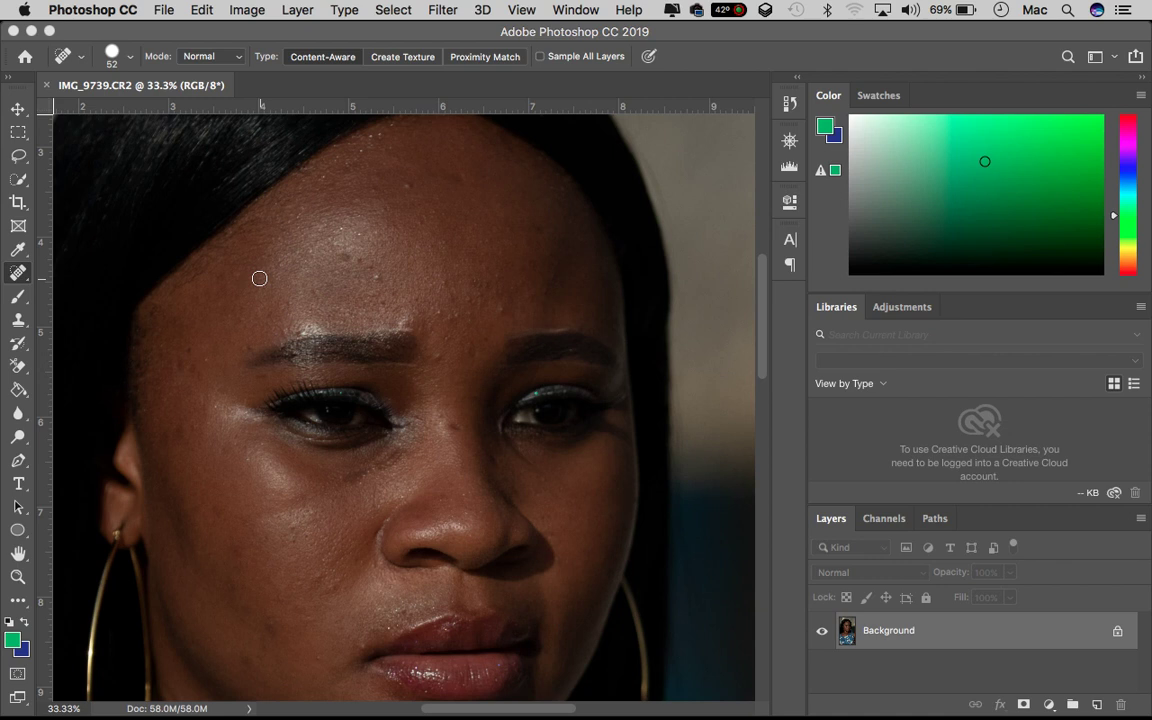
right_click(19, 274)
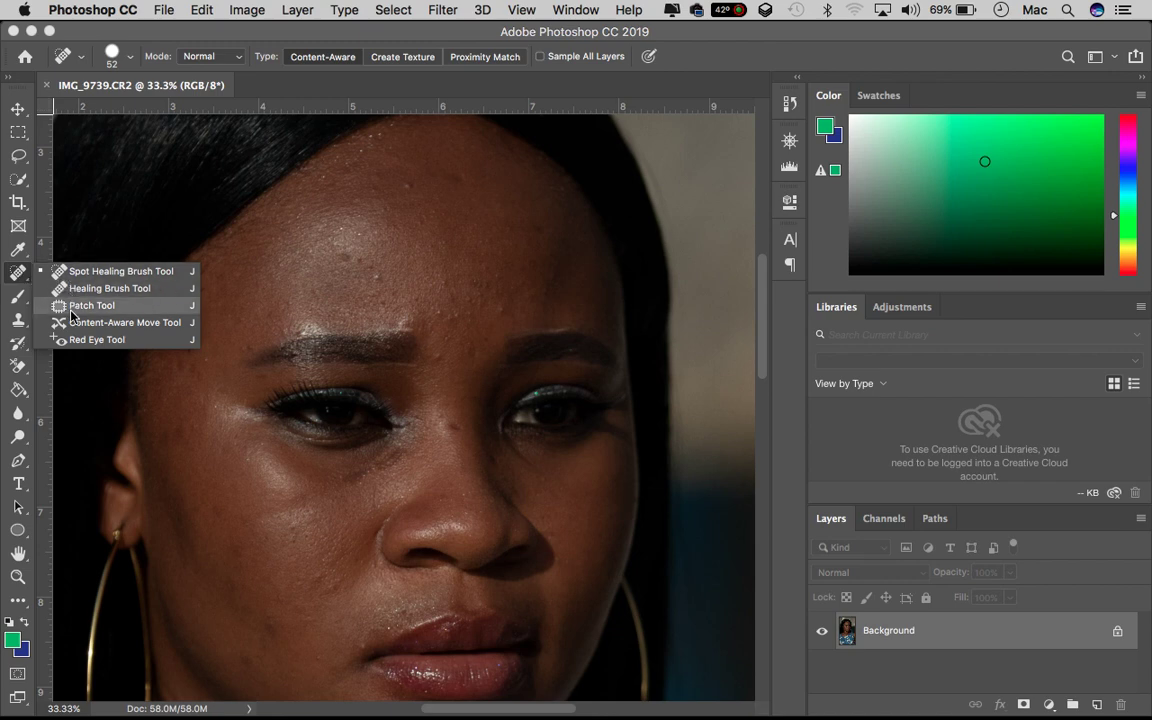
left_click(80, 271)
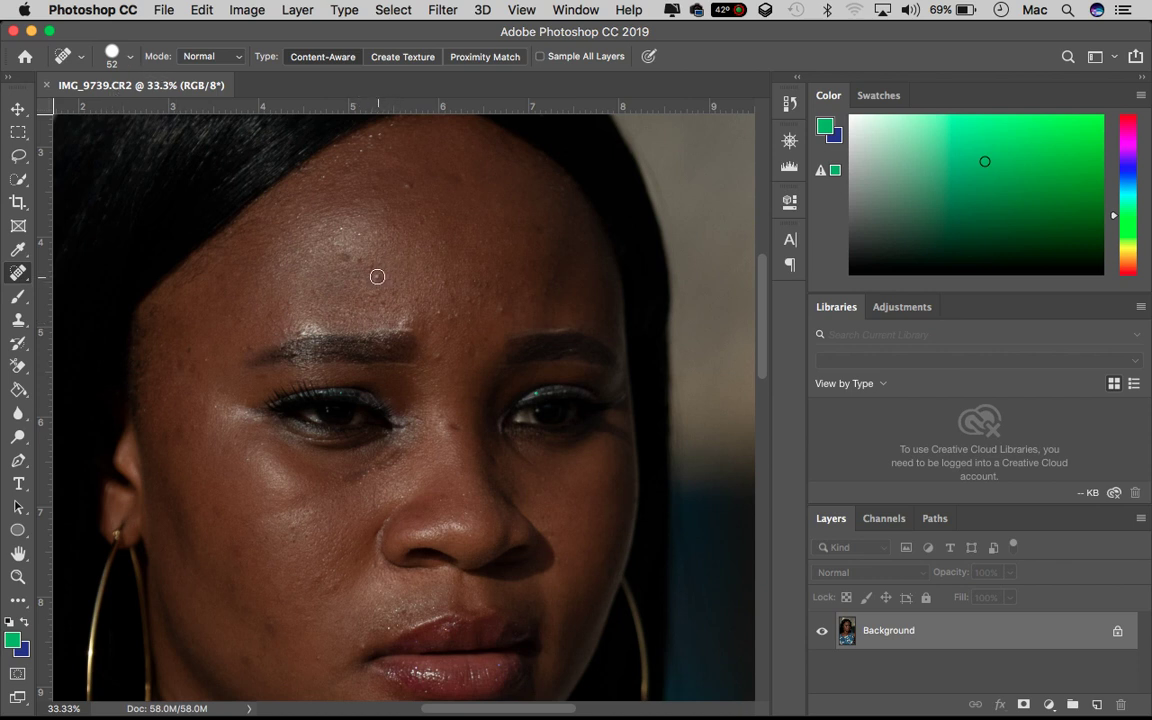
Heal the five blemishes across the forehead and near the brows.
left_click(377, 276)
key("F1")
left_click(348, 252)
left_click(456, 182)
left_click(543, 227)
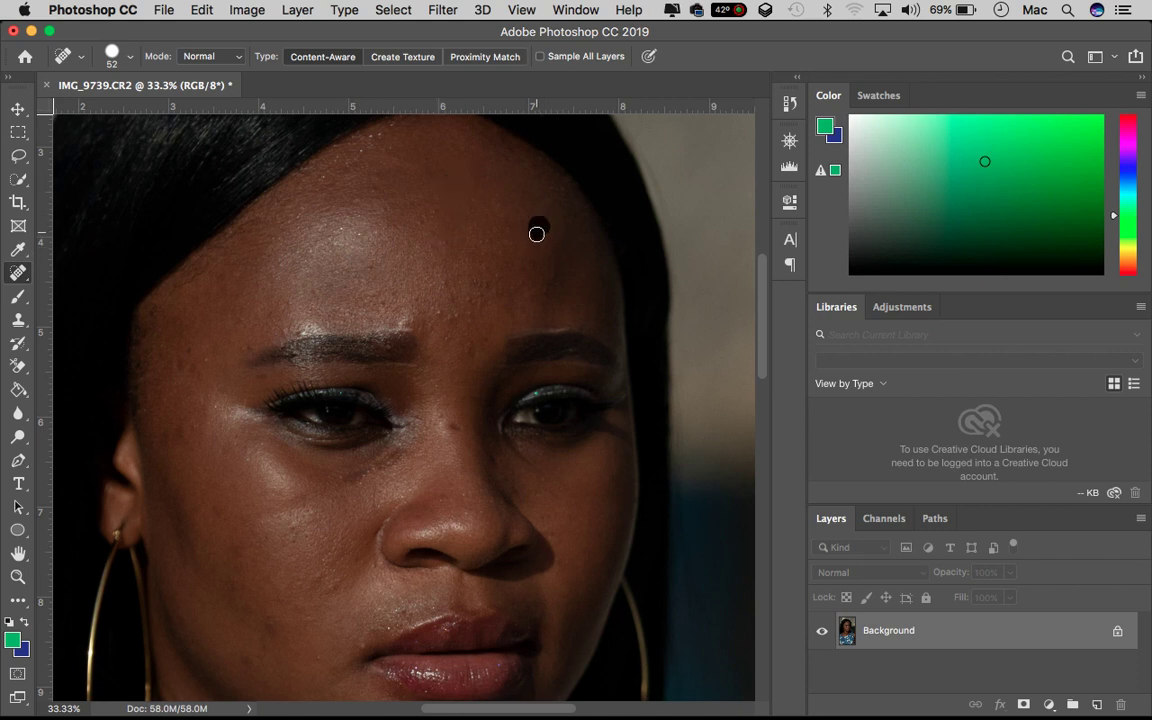
left_click(370, 270)
Heal the blemish under the left eye and the spots across the cheeks.
scroll(442, 380, "down", 1)
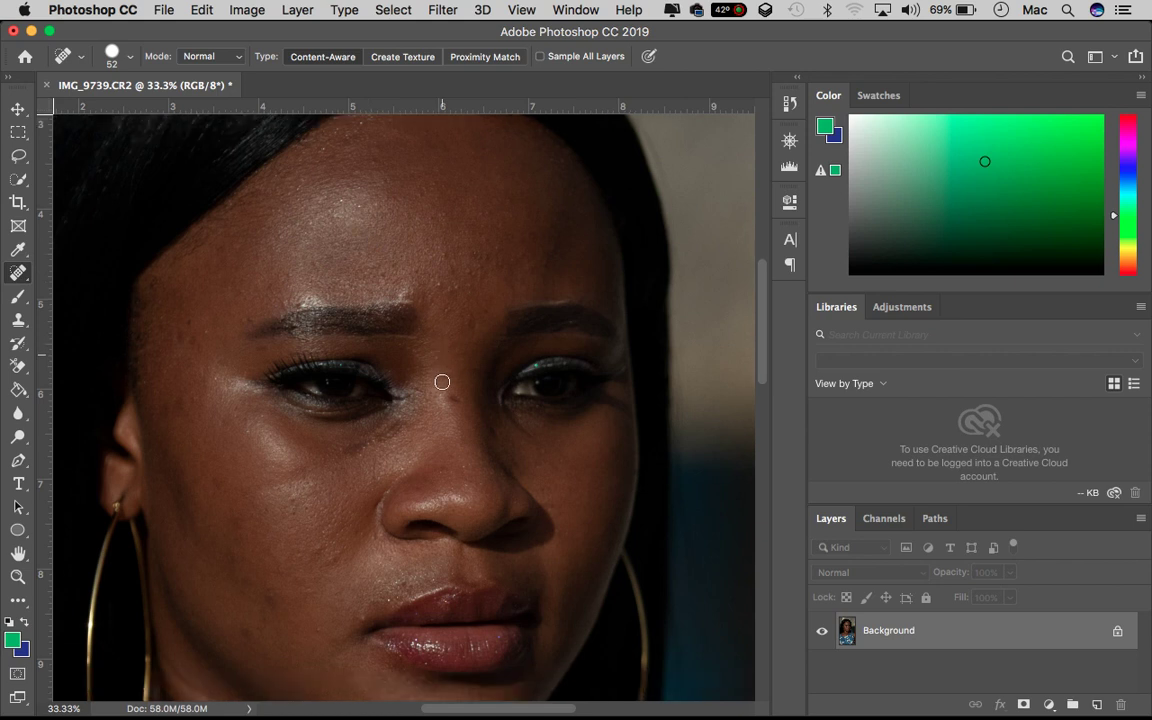
scroll(445, 378, "down", 1)
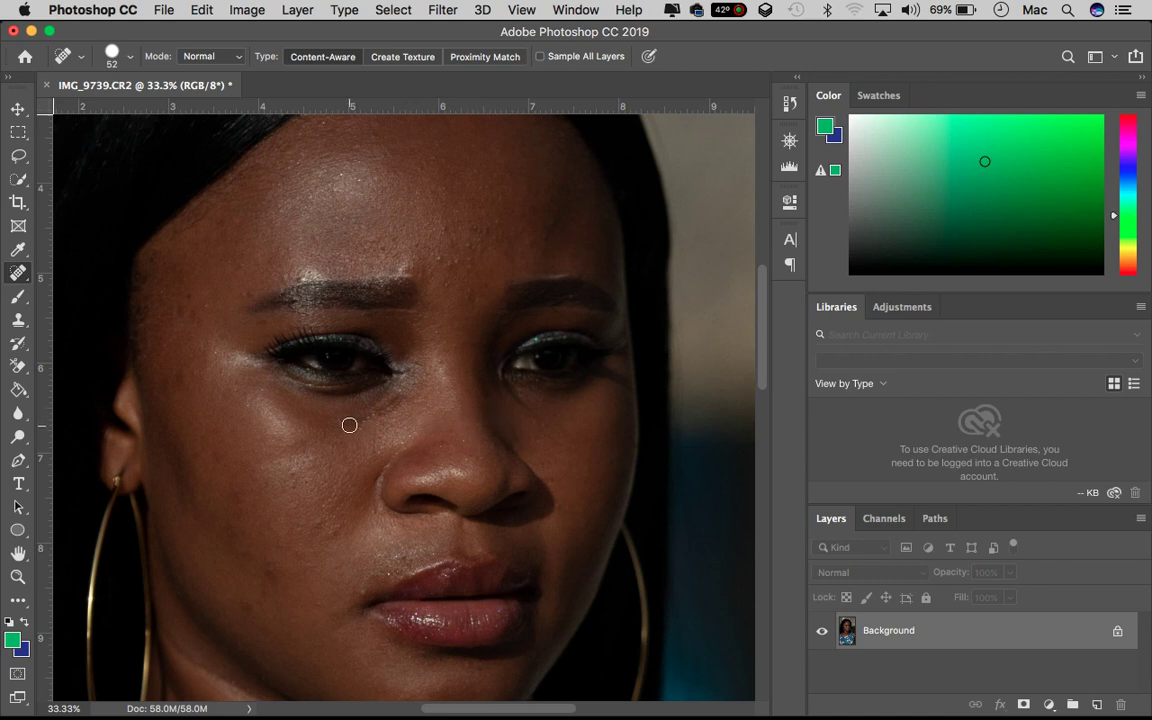
mouse_move(347, 421)
left_mouse_down()
mouse_move(365, 415)
mouse_move(322, 418)
left_mouse_up()
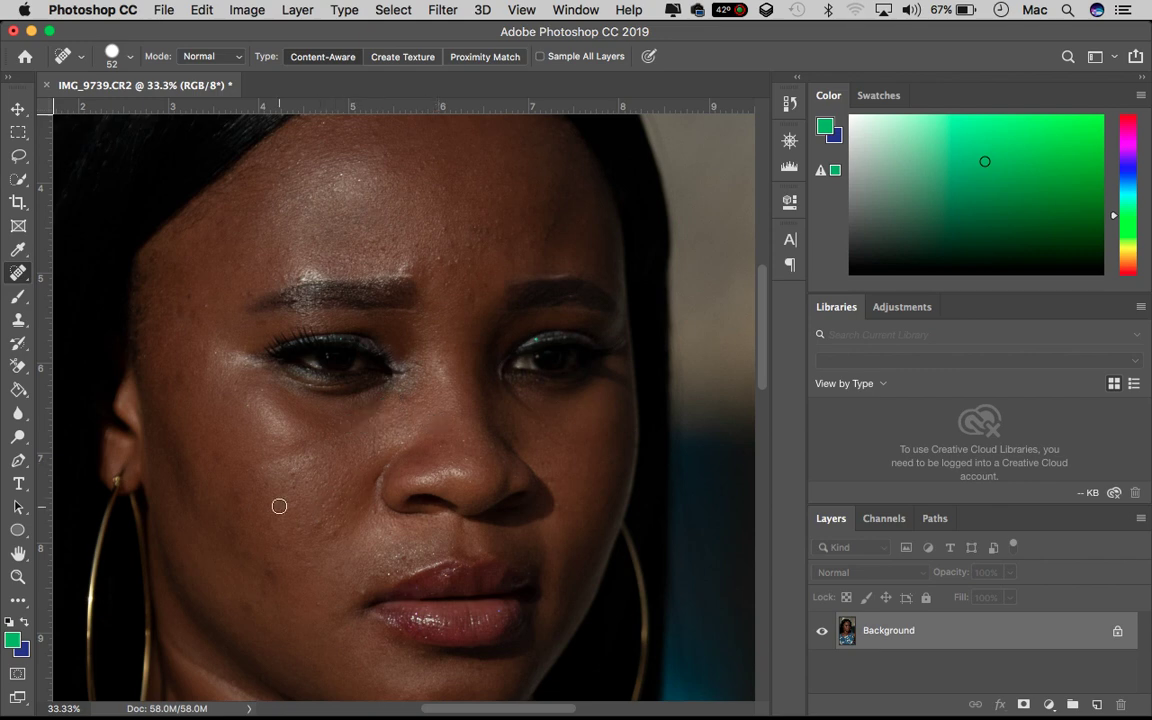
left_click(271, 569)
left_click(329, 532)
scroll(318, 521, "down", 2)
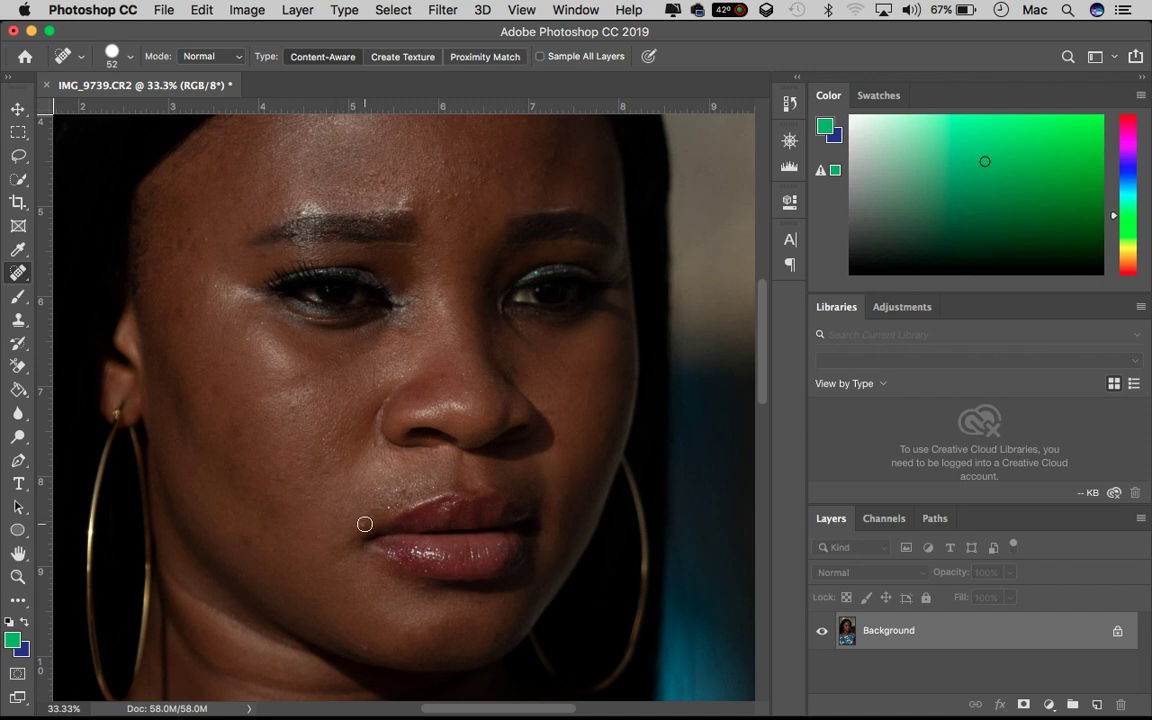
left_click(249, 537)
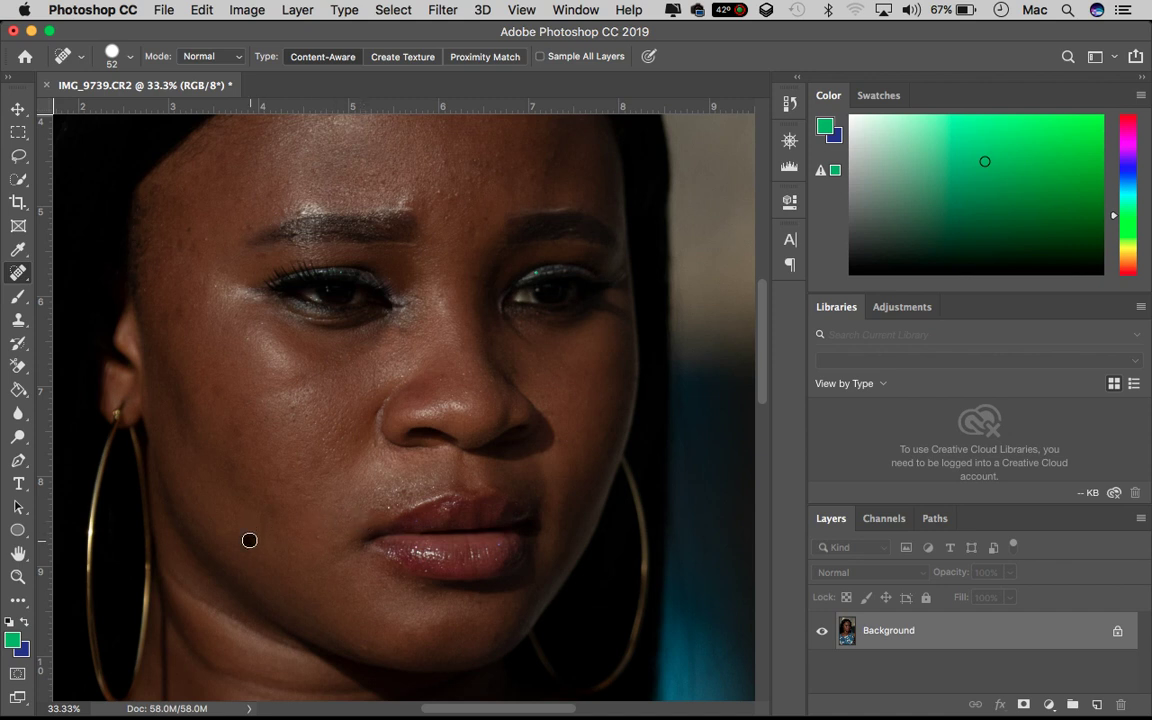
left_click(219, 393)
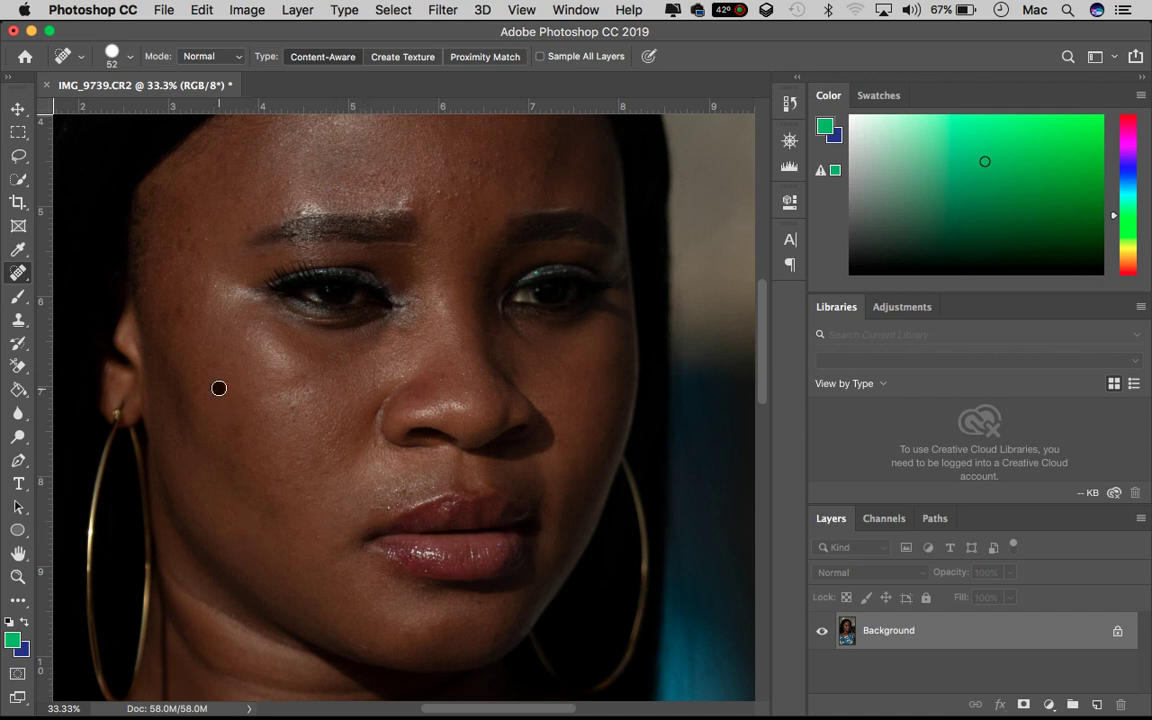
left_click(242, 463)
Heal the three spots on the forehead just above the eyebrow.
scroll(302, 538, "up", 5)
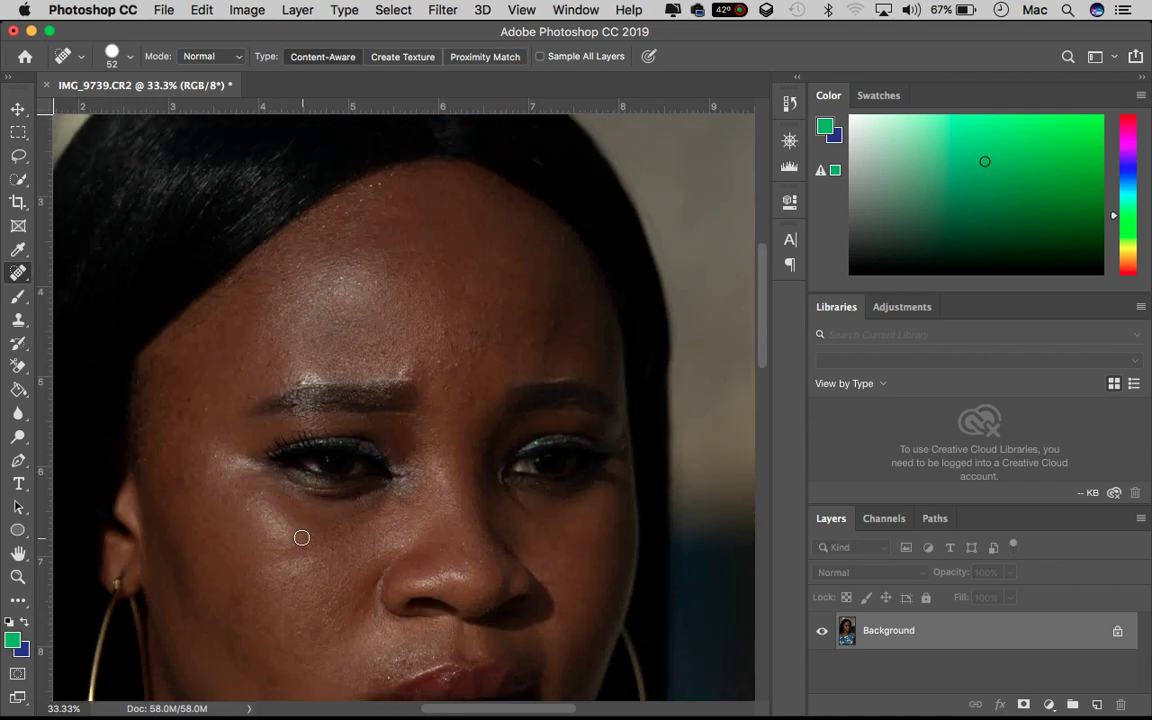
left_click(457, 364)
left_click(470, 345)
left_click(451, 369)
Heal the cheek spots, the eyebrow-corner blemish and the upper-forehead spots.
scroll(455, 415, "down", 5)
scroll(455, 415, "down", 1)
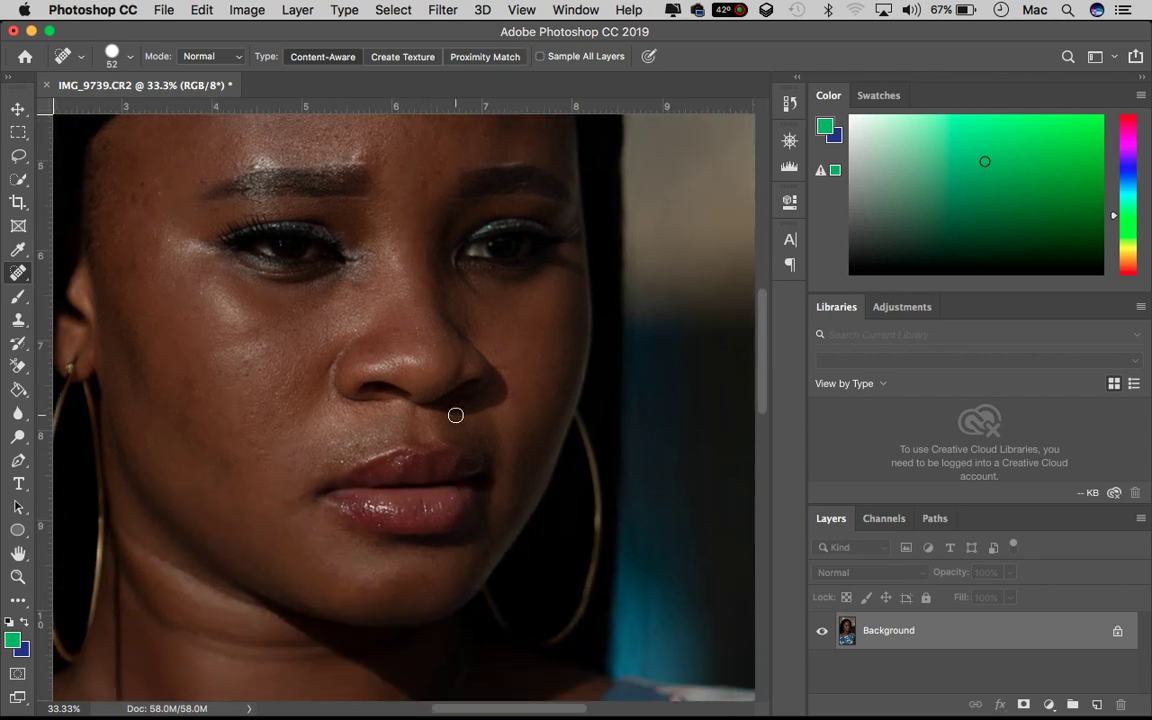
left_click(225, 466)
left_click(116, 267)
left_click(134, 196)
left_click(215, 211)
left_click(146, 176)
Heal the blemish on the collarbone.
scroll(242, 417, "down", 5)
scroll(244, 419, "left", 3)
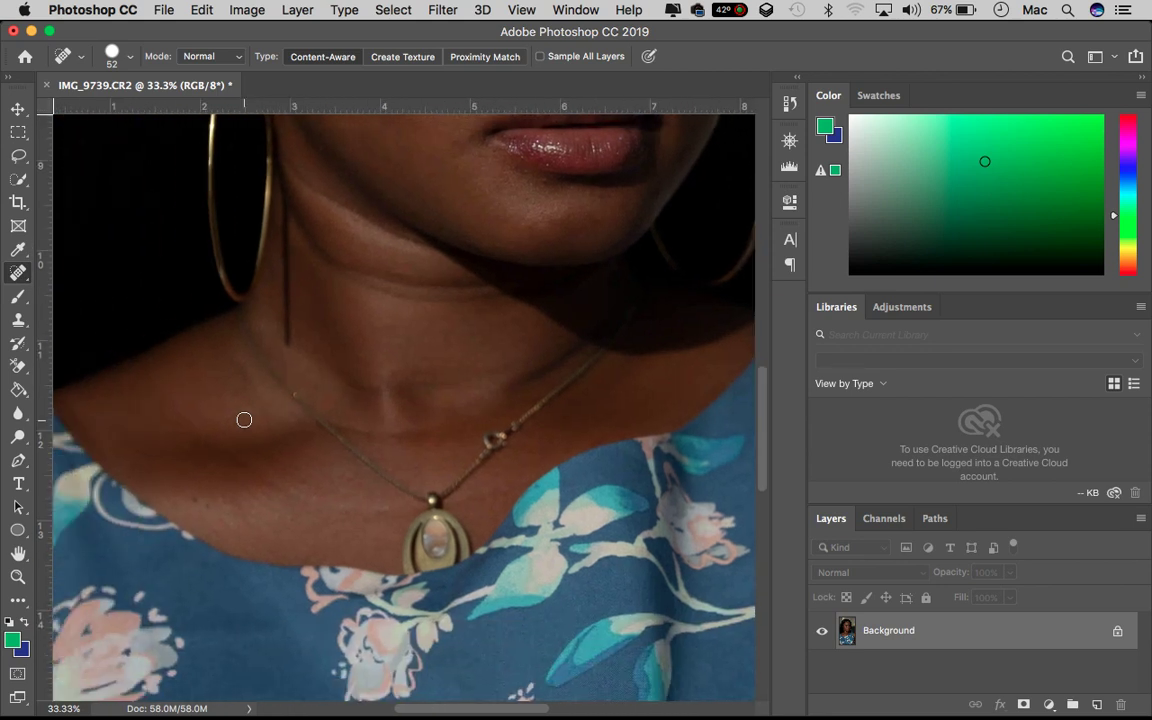
left_click(194, 498)
Pan over the neck, pendant and floral blouse, then settle back on the face.
scroll(271, 475, "right", 5)
scroll(271, 475, "right", 2)
scroll(271, 475, "left", 3)
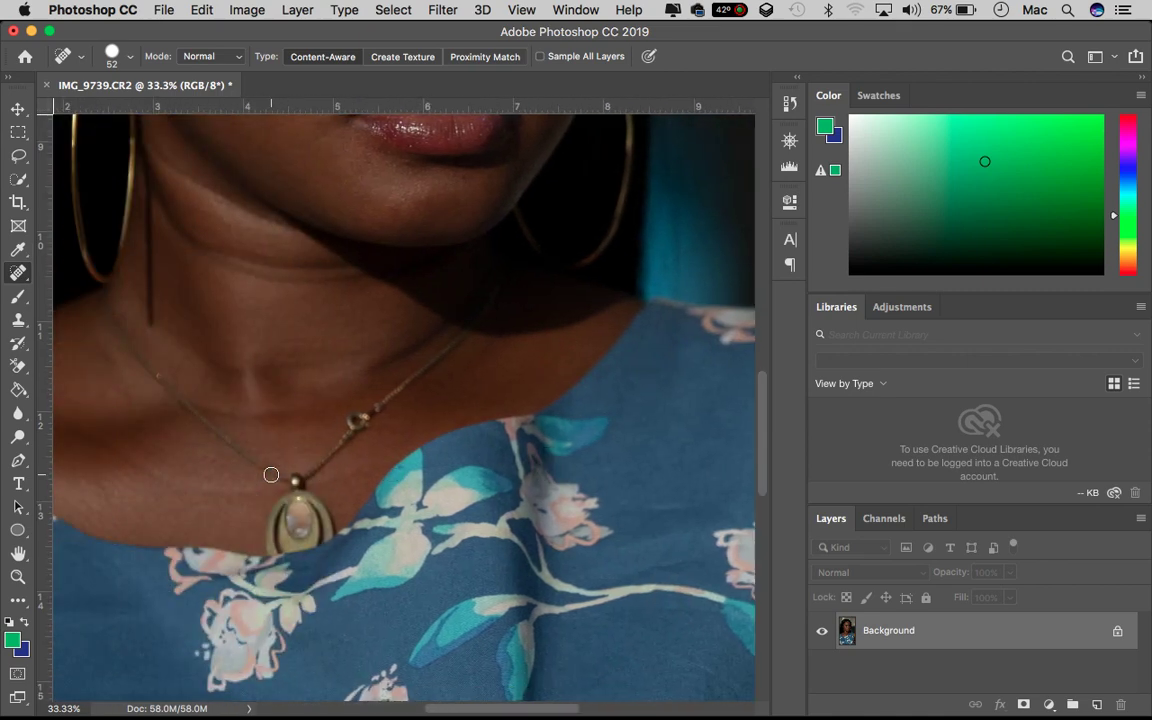
scroll(271, 475, "up", 3)
scroll(271, 475, "up", 4)
scroll(271, 475, "up", 4)
scroll(271, 475, "up", 5)
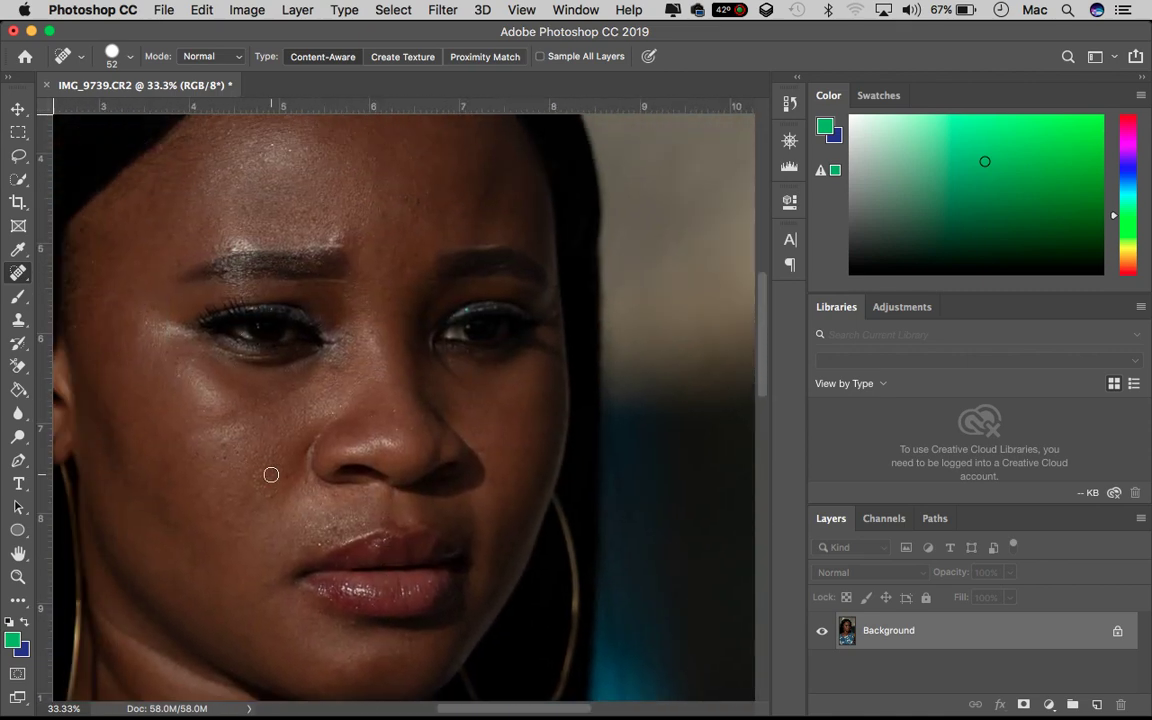
scroll(271, 475, "up", 2)
scroll(271, 475, "up", 3)
scroll(271, 475, "down", 8)
scroll(271, 475, "down", 8)
scroll(271, 475, "right", 3)
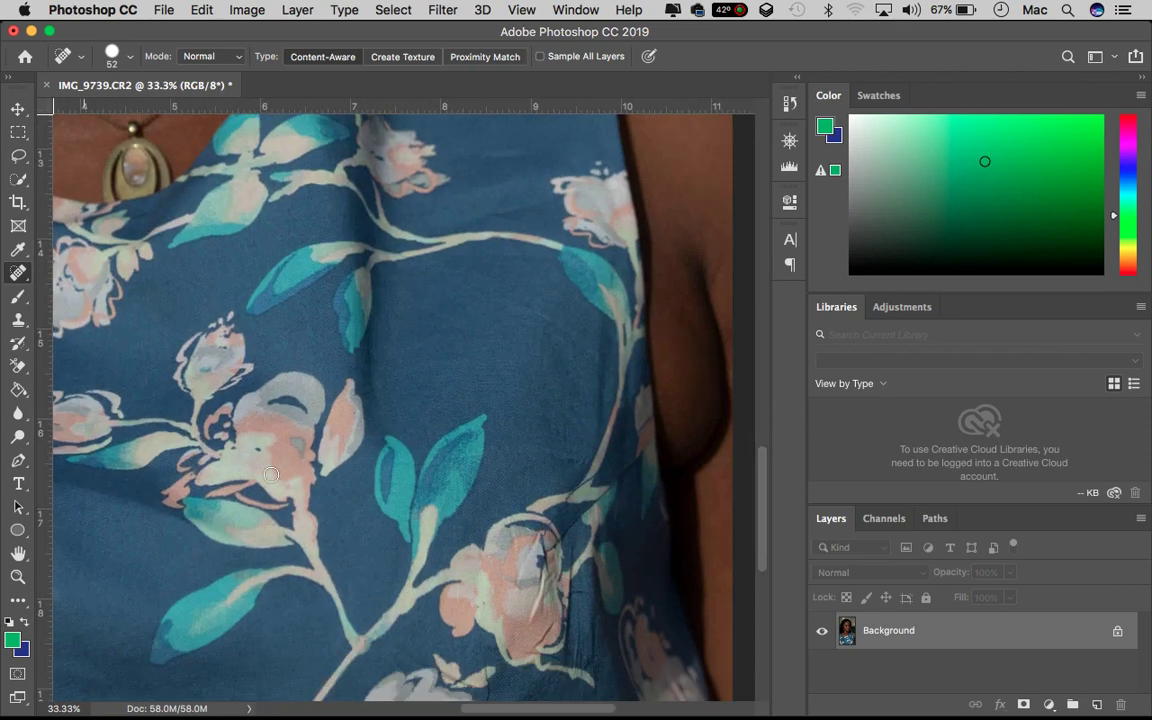
scroll(271, 475, "right", 2)
scroll(271, 475, "left", 7)
scroll(271, 475, "up", 2)
scroll(271, 475, "up", 1)
scroll(271, 475, "up", 5)
scroll(271, 475, "right", 2)
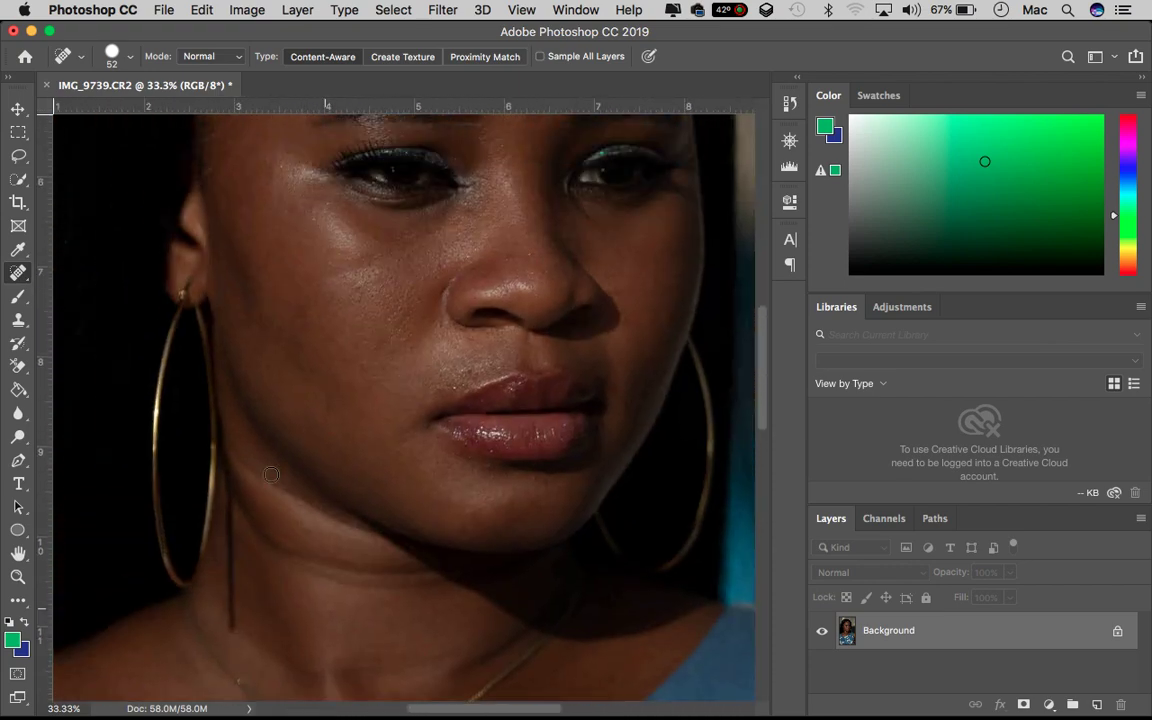
scroll(271, 475, "up", 4)
scroll(271, 475, "right", 1)
scroll(271, 475, "down", 2)
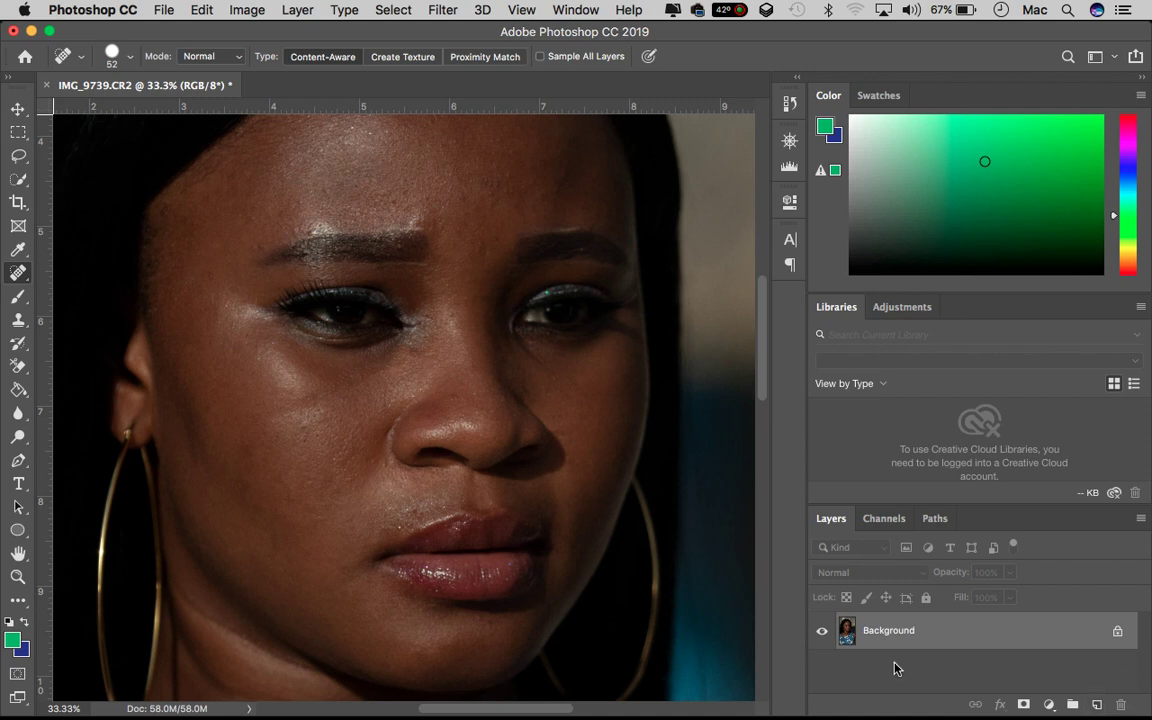
Add a Curves adjustment layer with the curve bent slightly upward to brighten the portrait.
left_click(1049, 704)
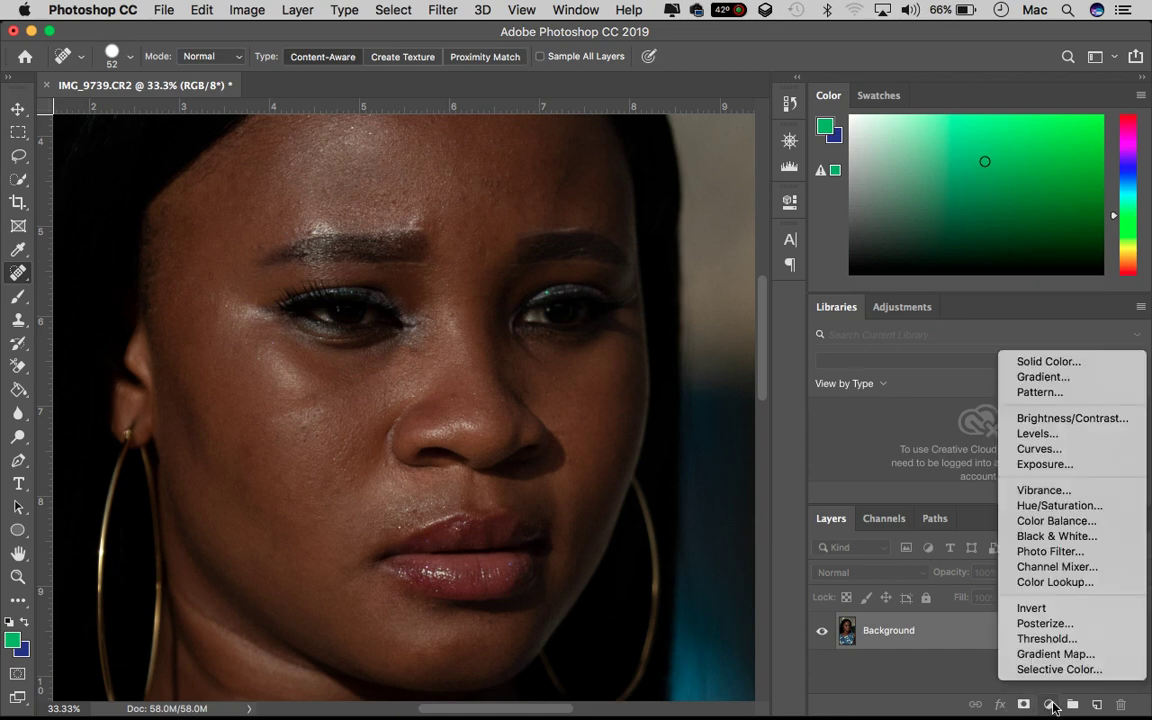
key("Escape")
left_click(1049, 704)
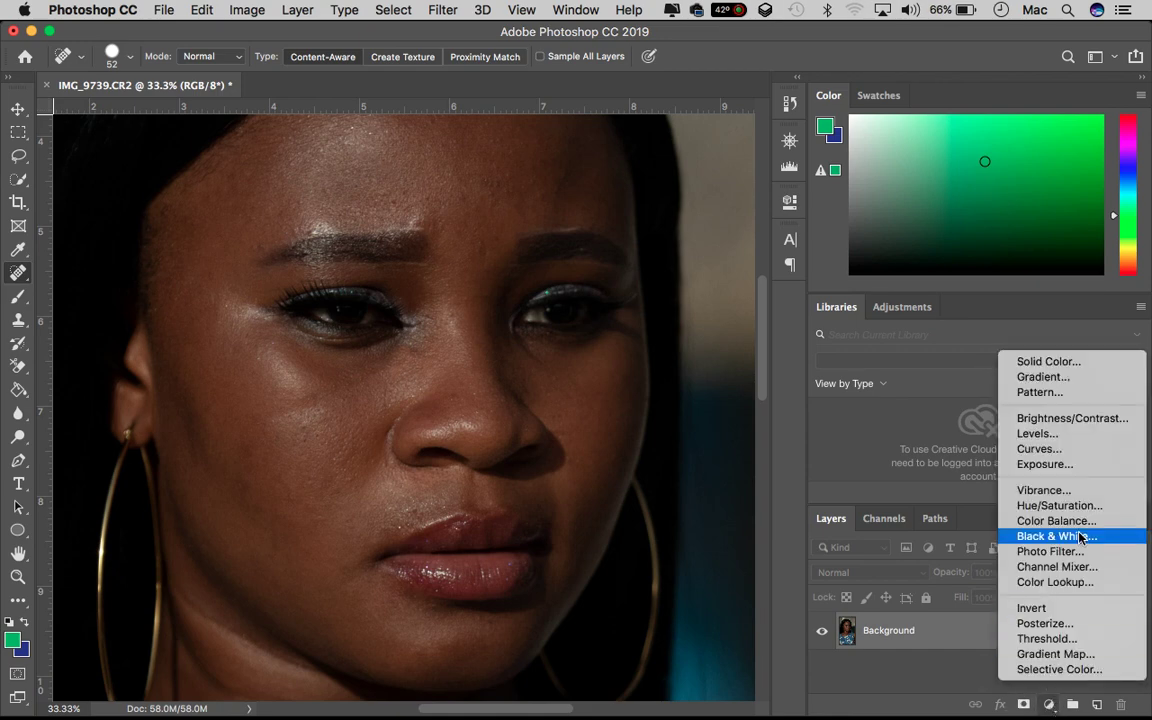
left_click(1036, 449)
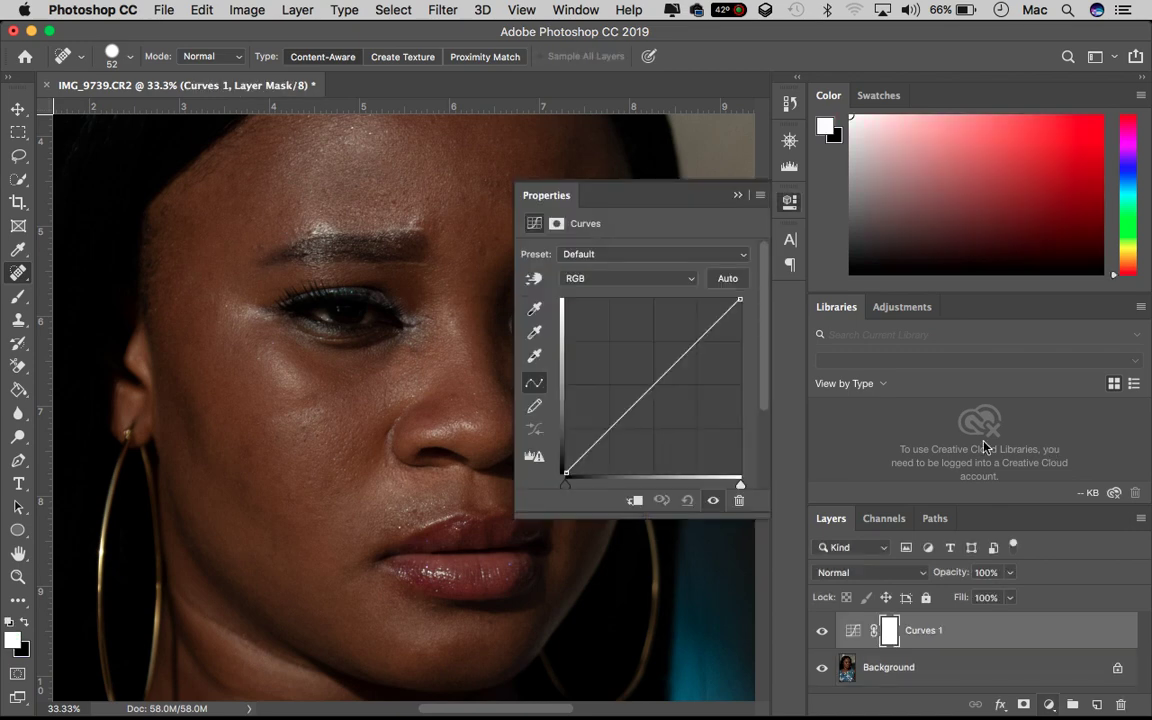
left_click_drag(696, 341, 688, 325)
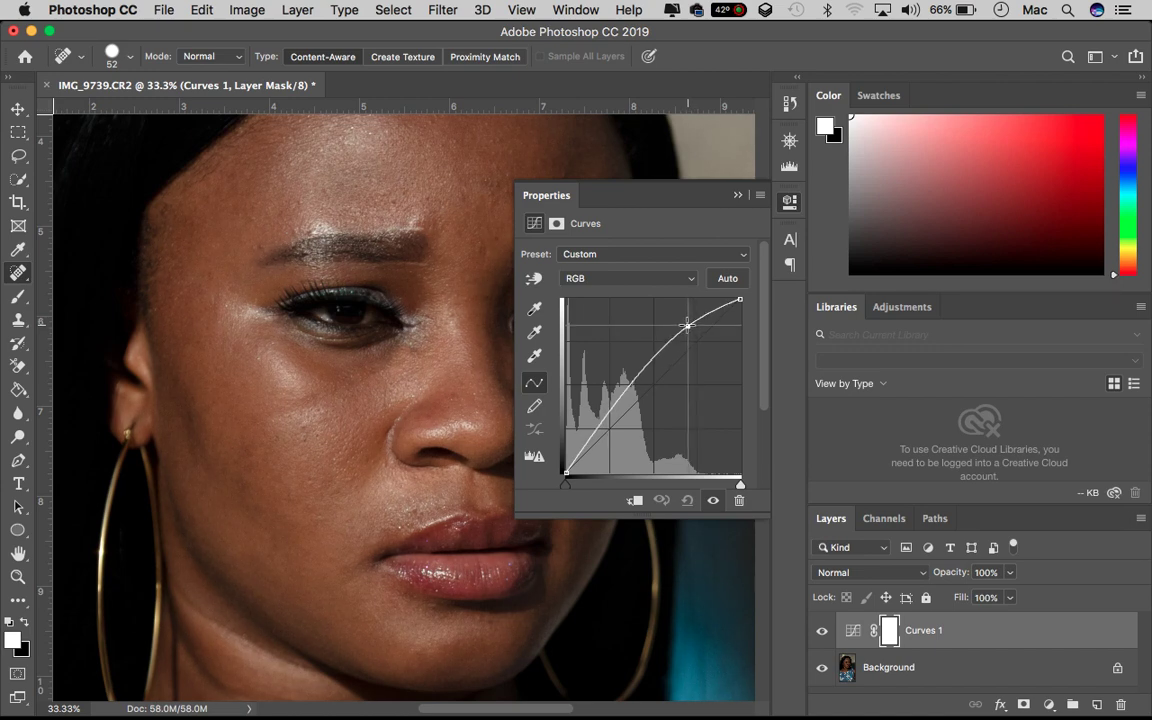
mouse_move(687, 325)
left_mouse_down()
mouse_move(699, 353)
mouse_move(694, 324)
left_mouse_up()
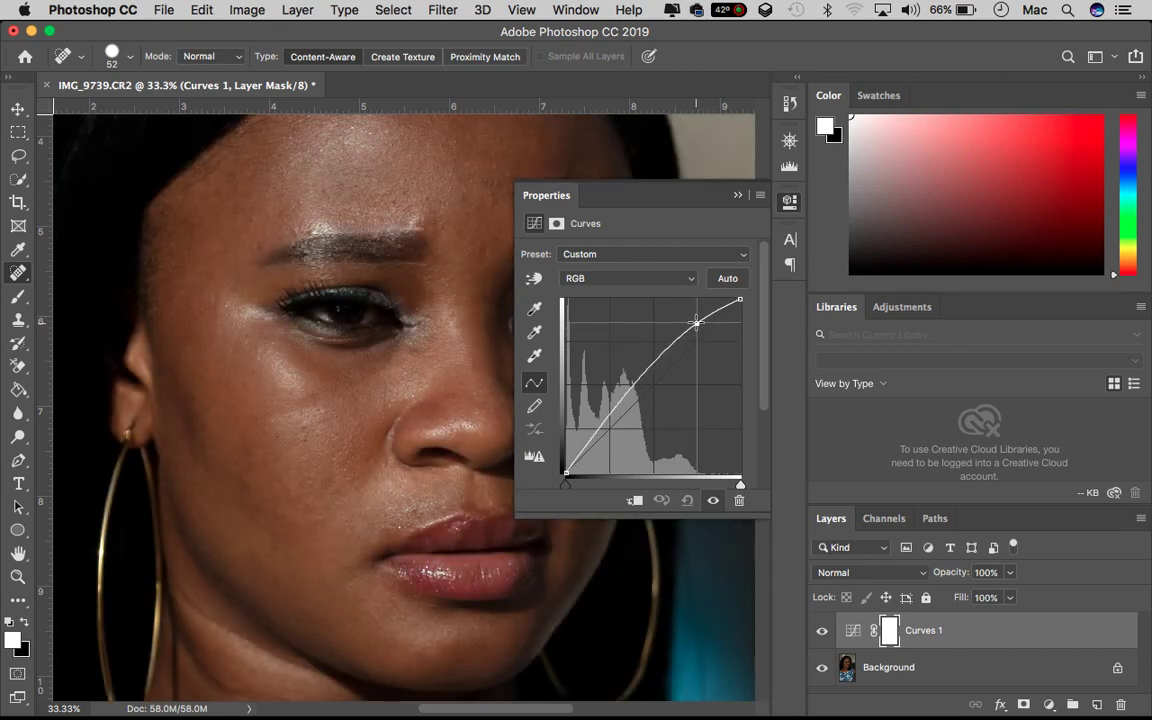
mouse_move(694, 324)
left_mouse_down()
mouse_move(694, 312)
mouse_move(687, 322)
left_mouse_up()
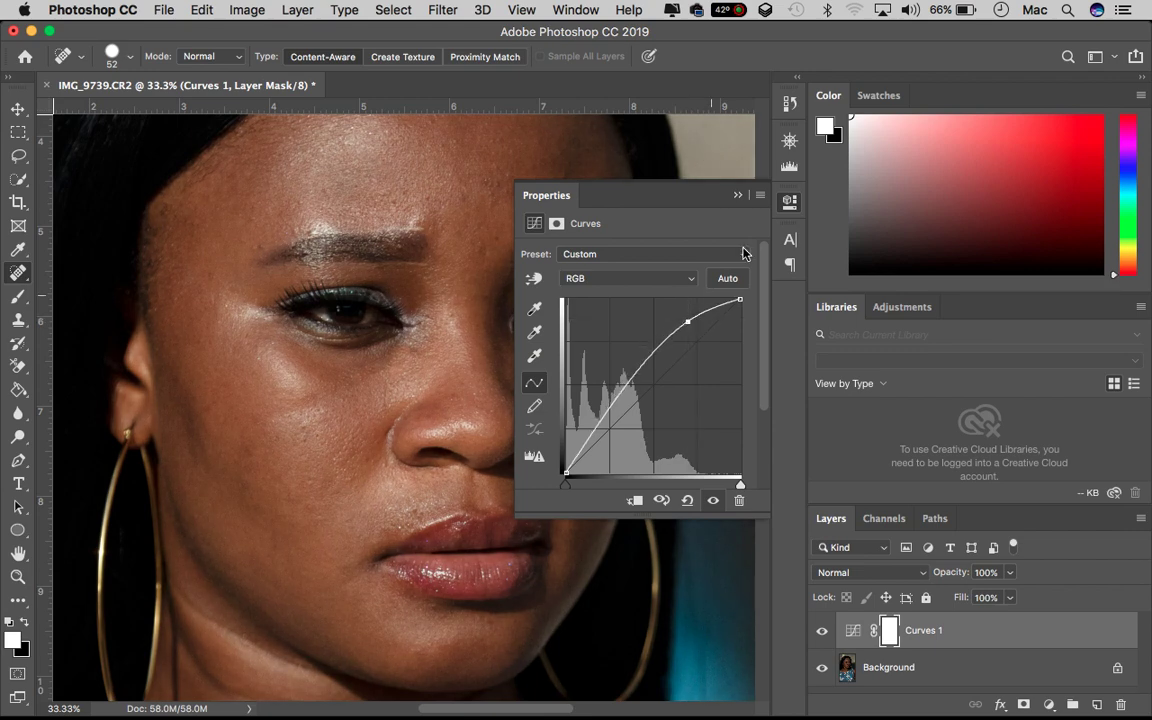
left_click(736, 196)
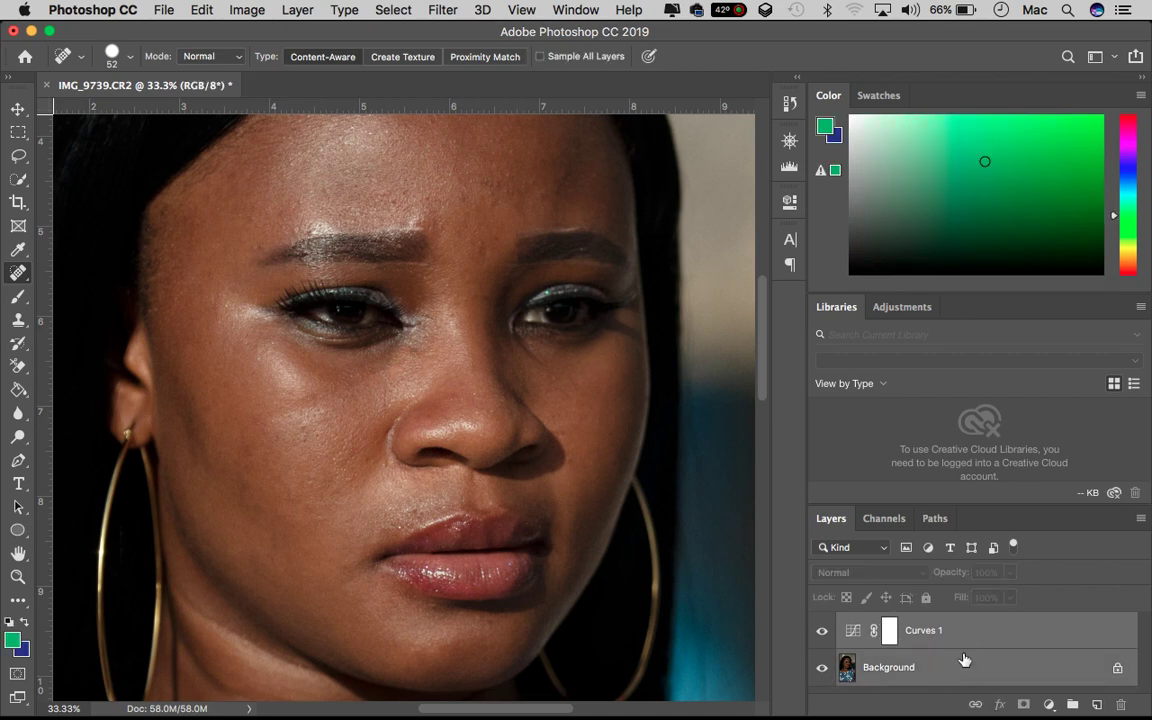
Merge the Curves layer down and duplicate the Background layer twice.
key("super+e")
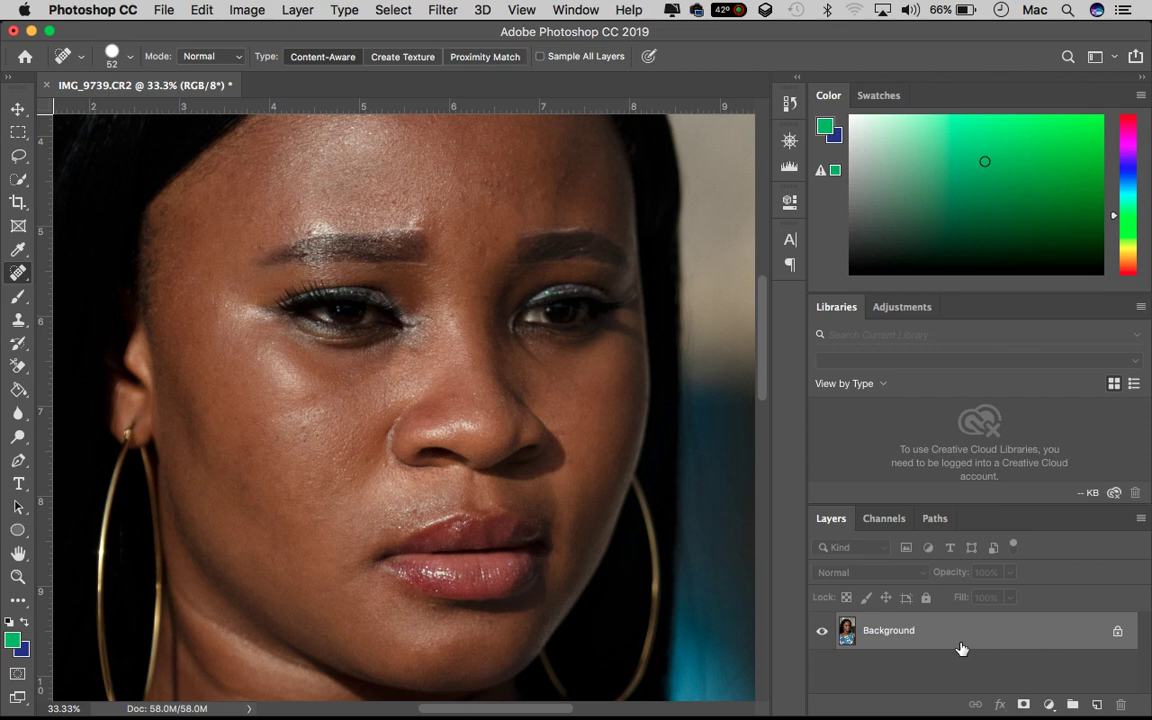
right_click(1026, 636)
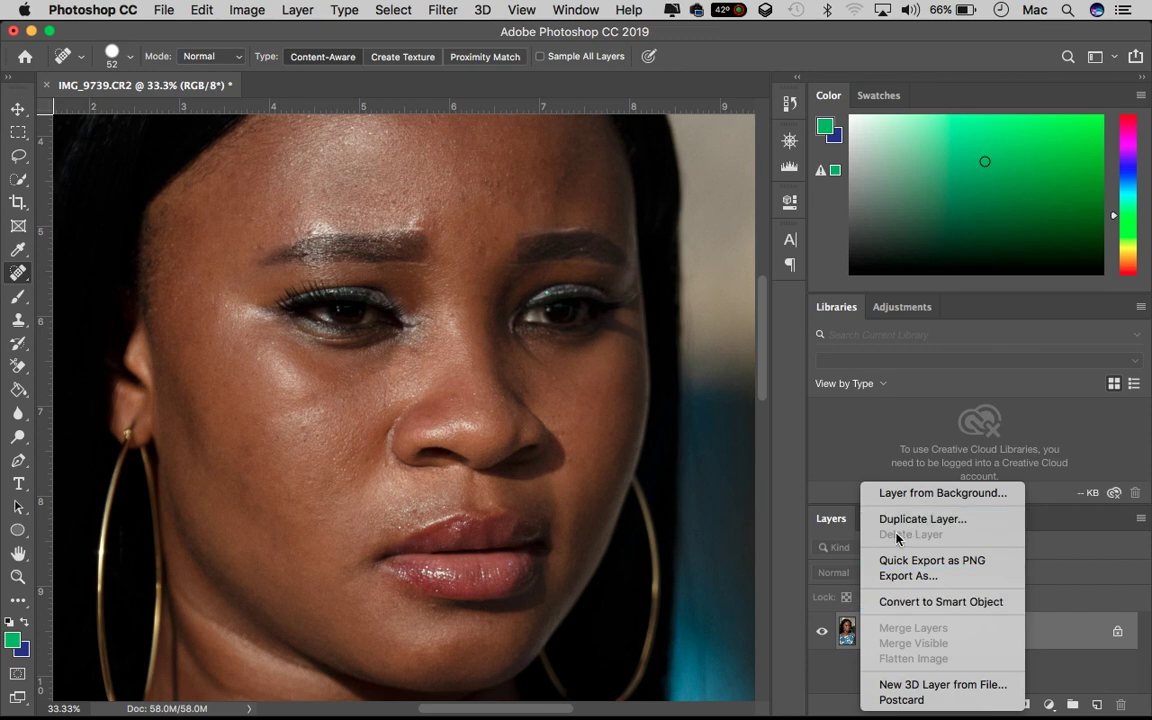
left_click(1060, 625)
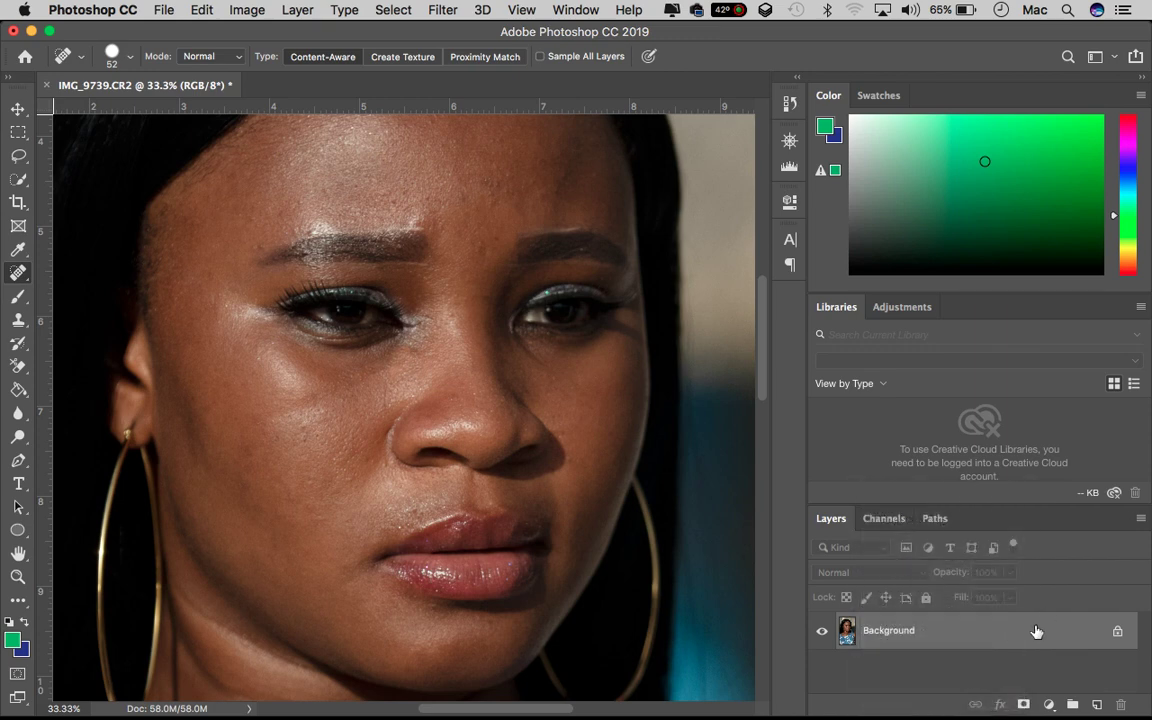
left_click_drag(1037, 634, 1097, 704)
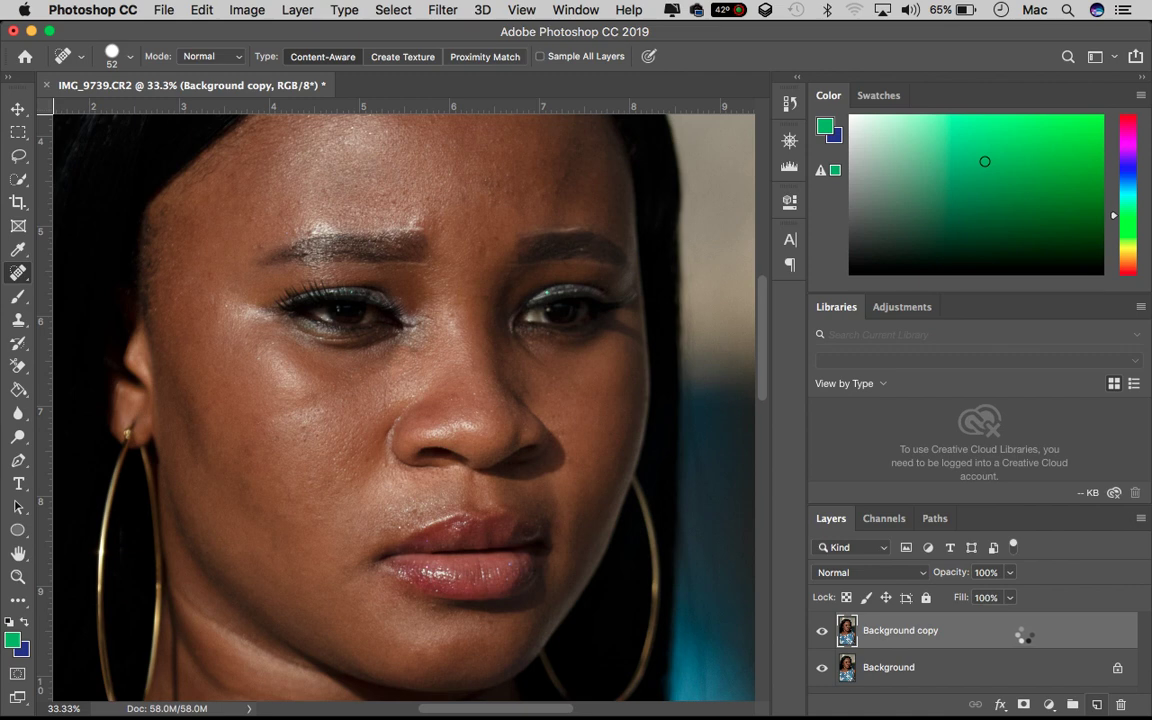
mouse_move(1024, 636)
left_mouse_down()
mouse_move(1082, 671)
mouse_move(1097, 704)
left_mouse_up()
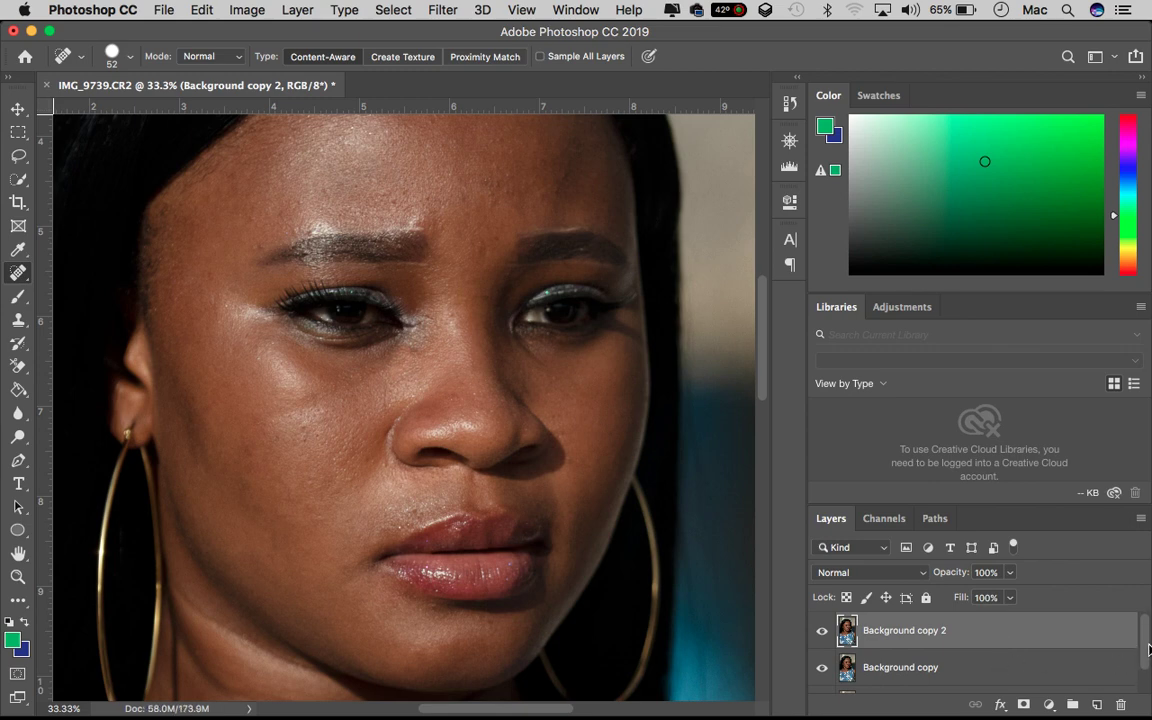
Hide the top copy and rename the copies Blur and Texture, leaving Blur selected.
left_click(823, 634)
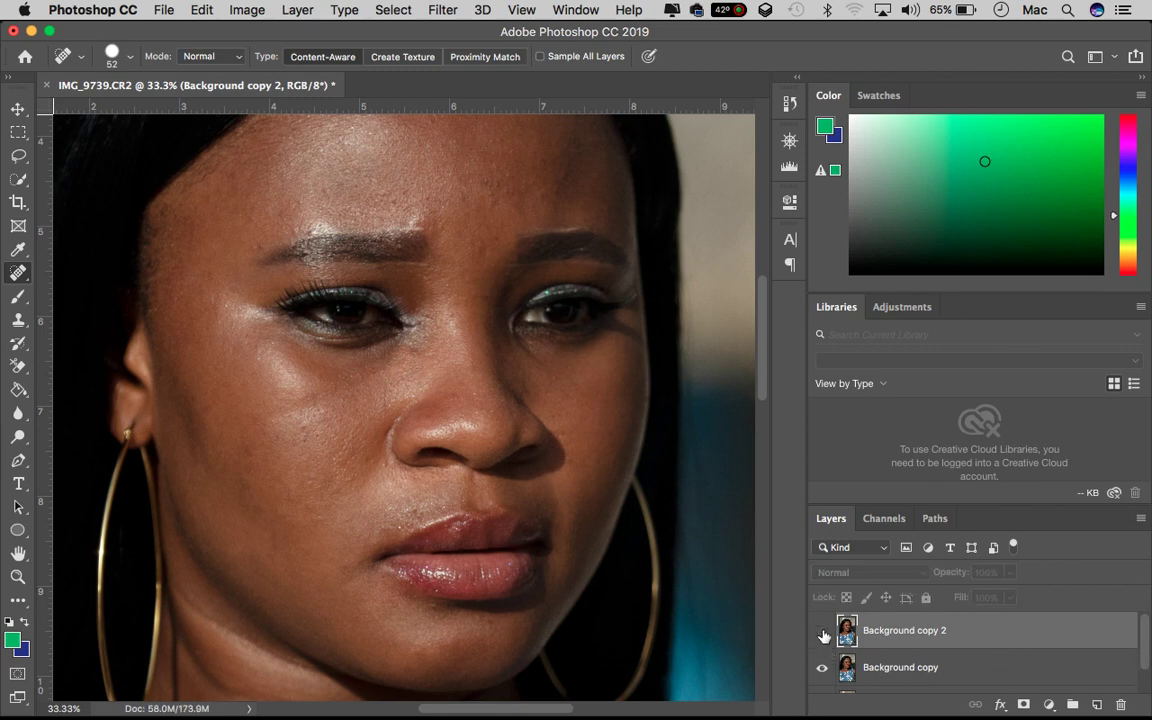
left_click(882, 677)
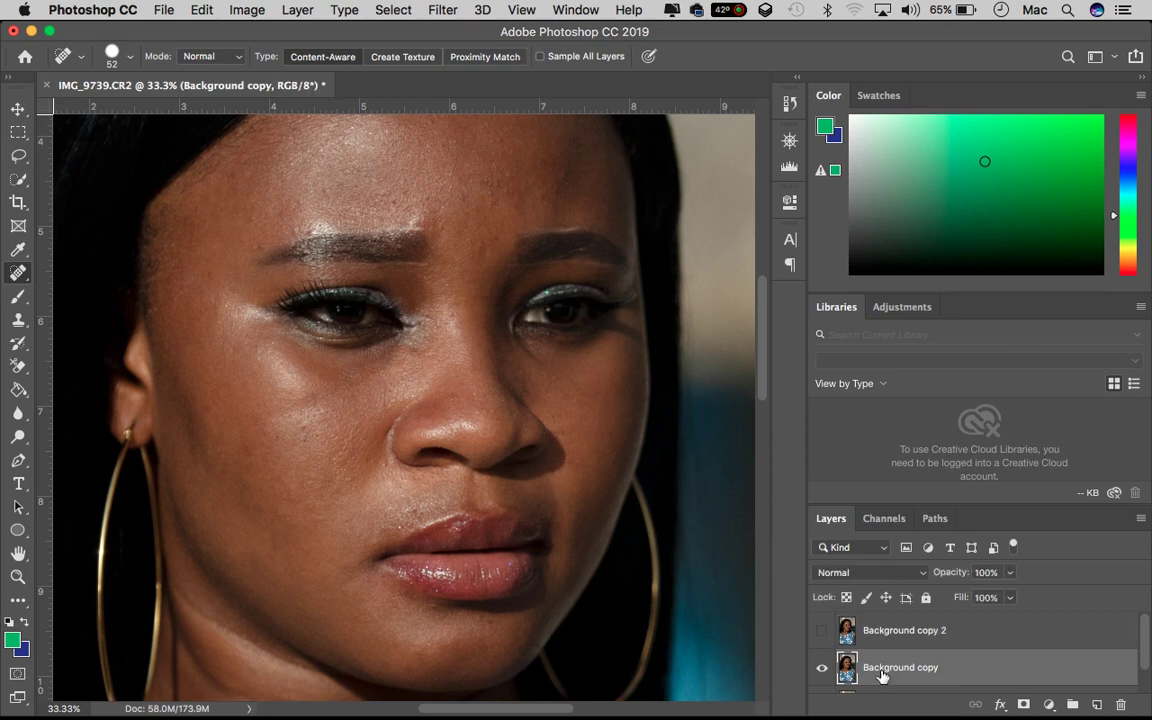
double_click(887, 668)
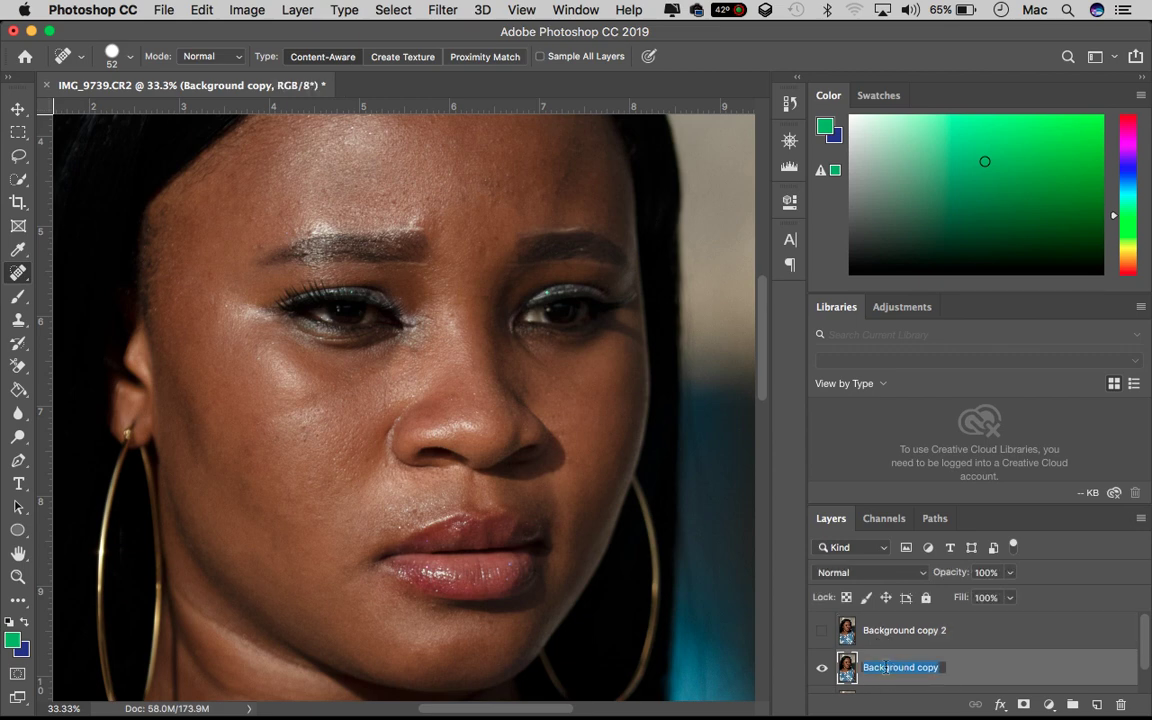
type("Blur")
key("Return")
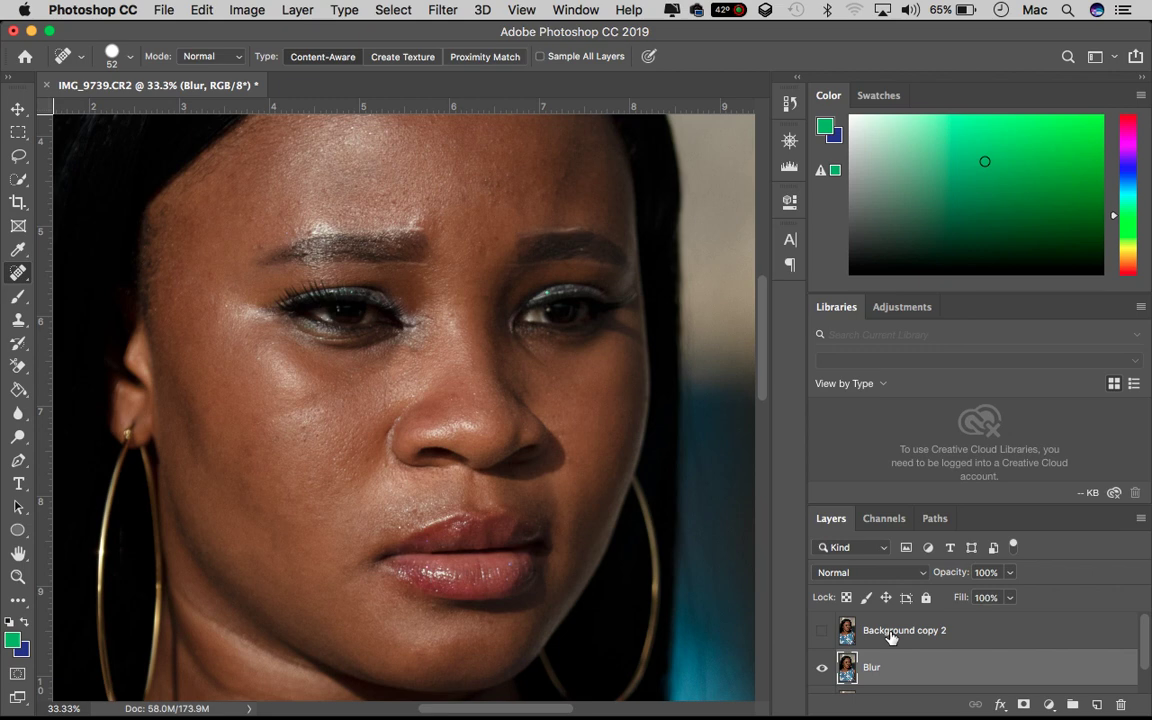
double_click(890, 632)
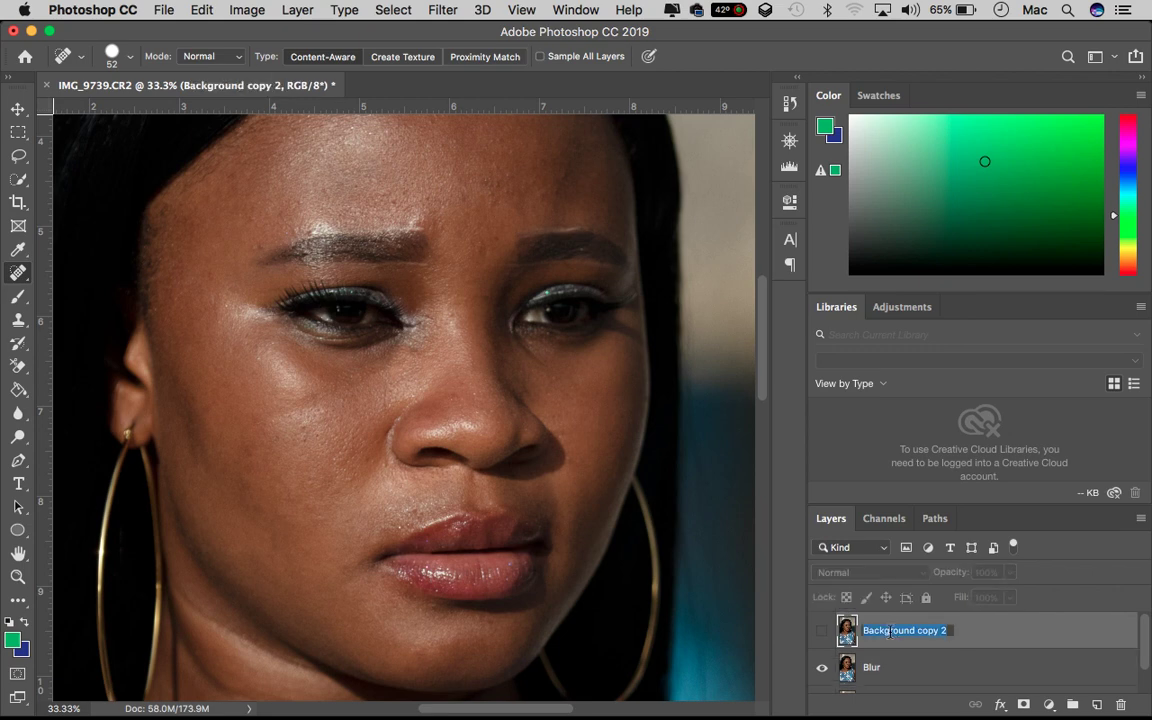
type("Textu")
type("re")
left_click(962, 633)
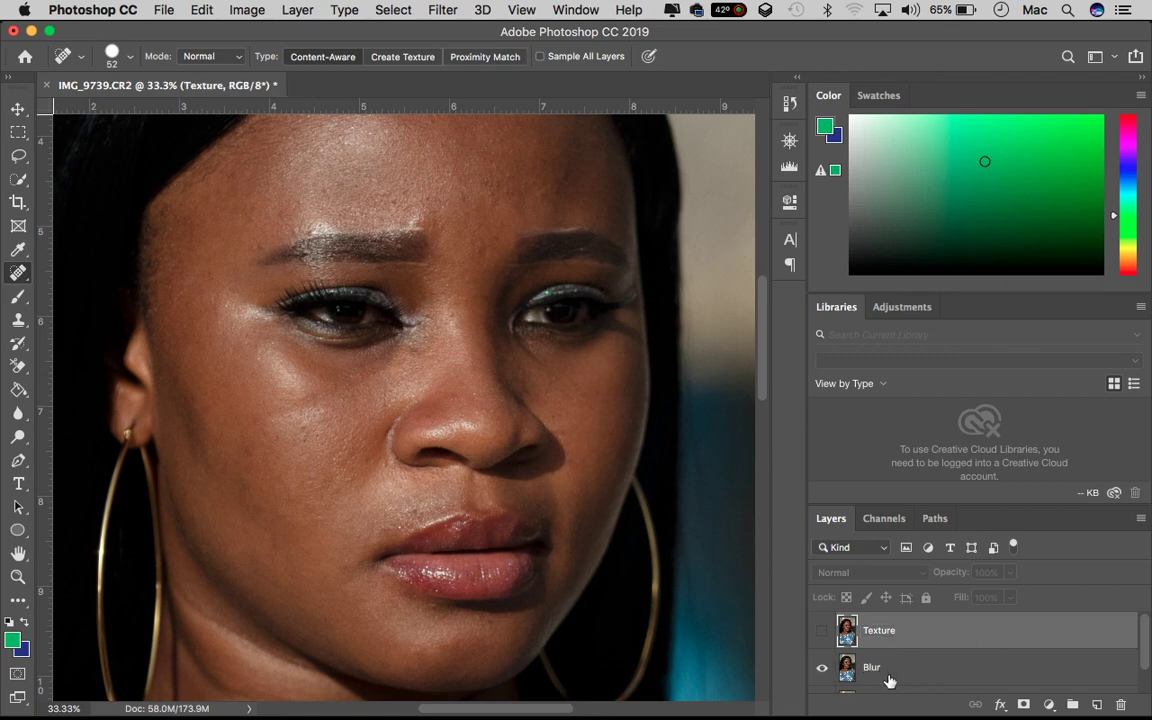
left_click(893, 672)
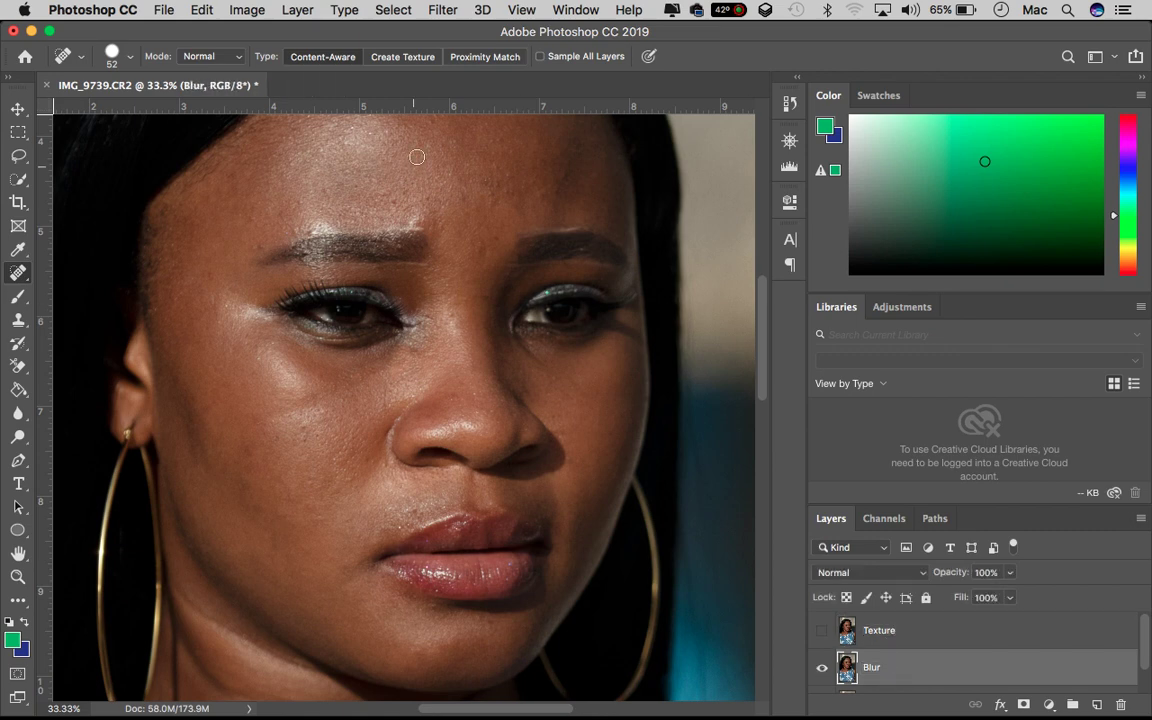
Apply a Gaussian Blur of radius 20.4 px to the Blur layer.
left_click(441, 12)
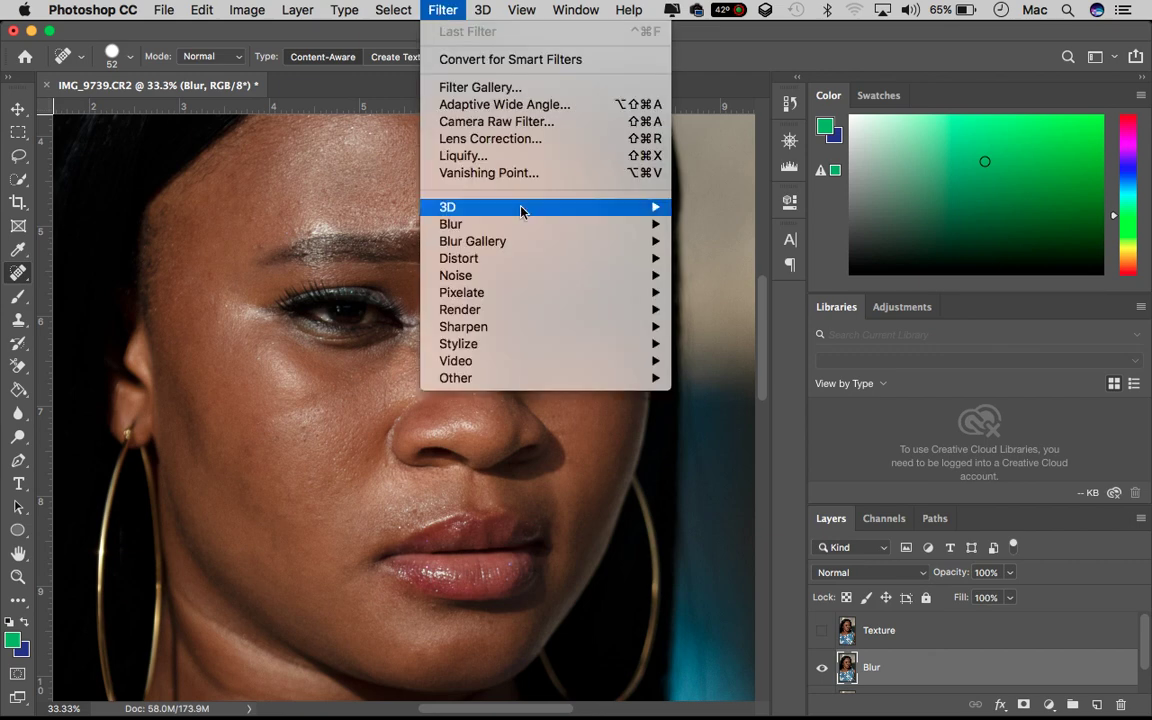
mouse_move(540, 224)
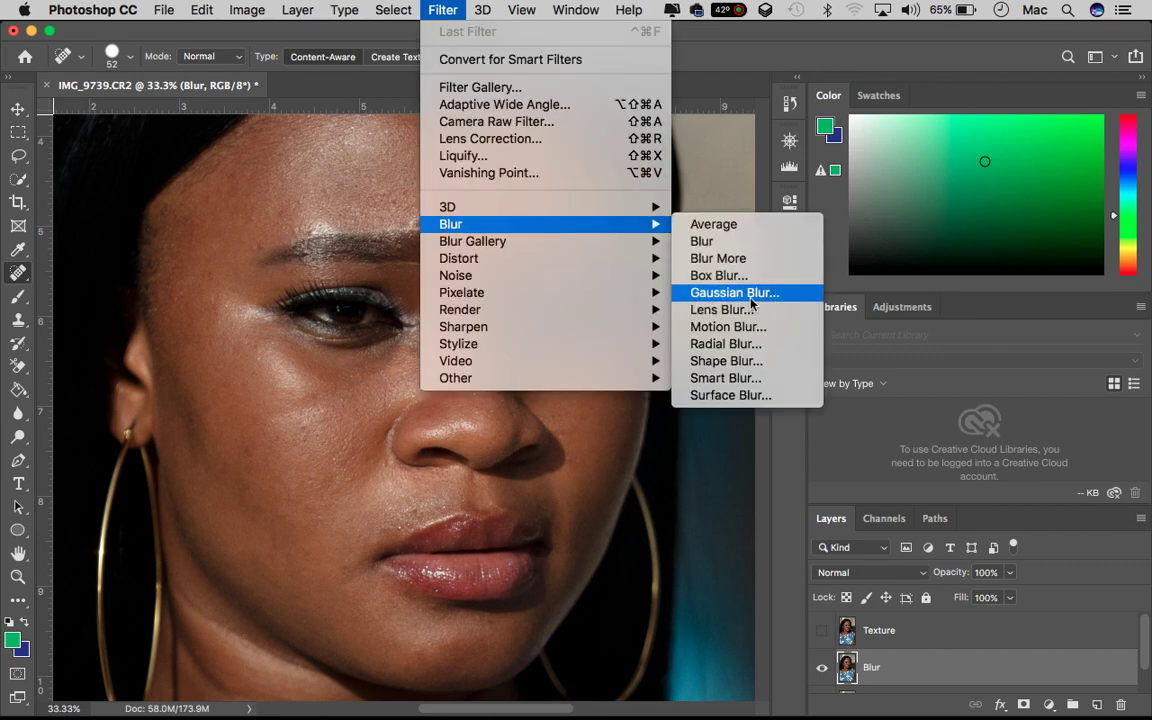
left_click(752, 293)
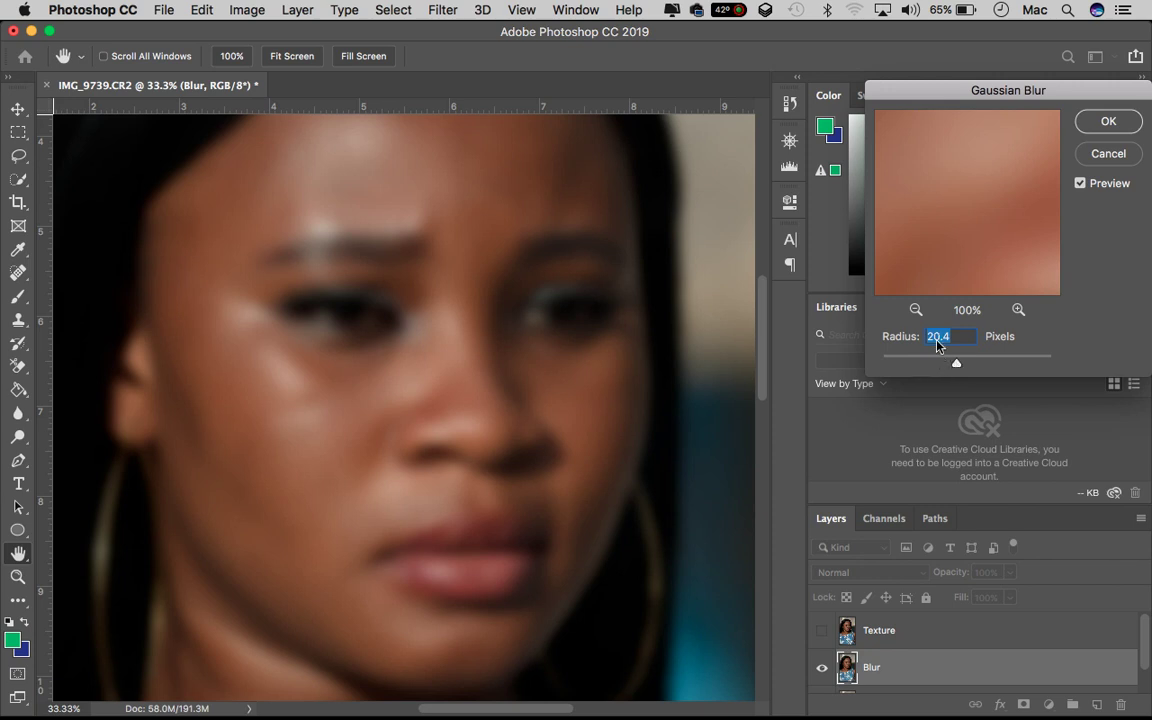
left_click(1110, 123)
key("j")
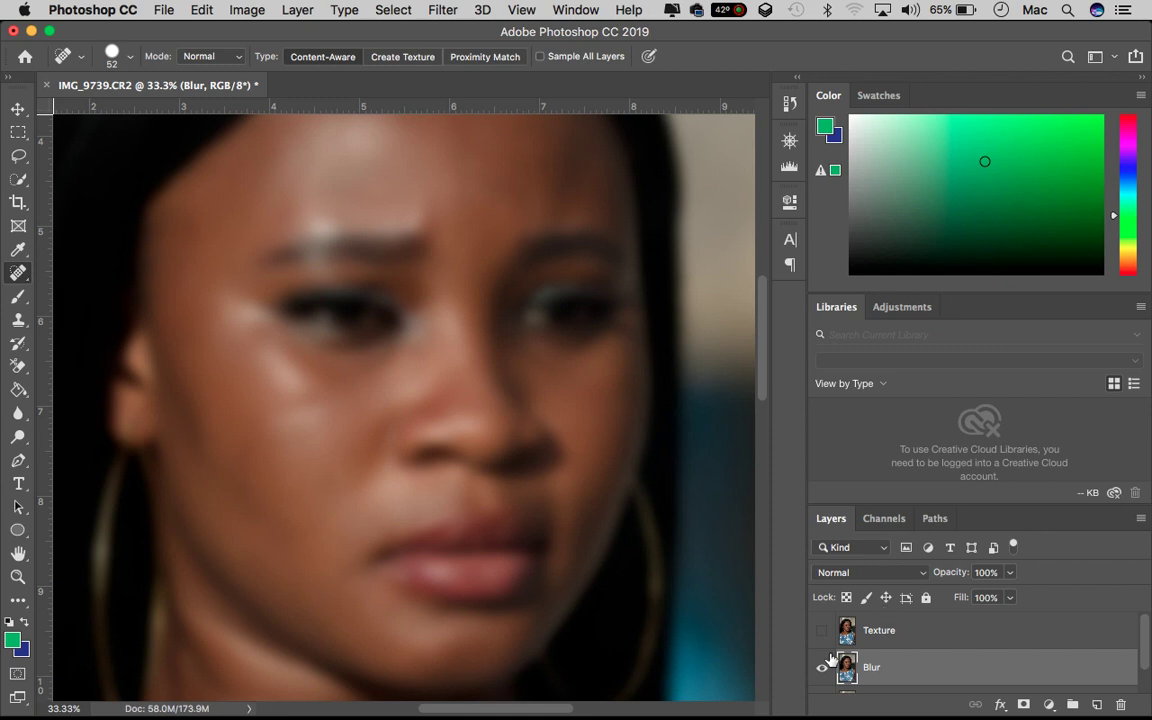
Show and select the Texture layer, then apply a 4.0 px High Pass filter.
left_click(822, 630)
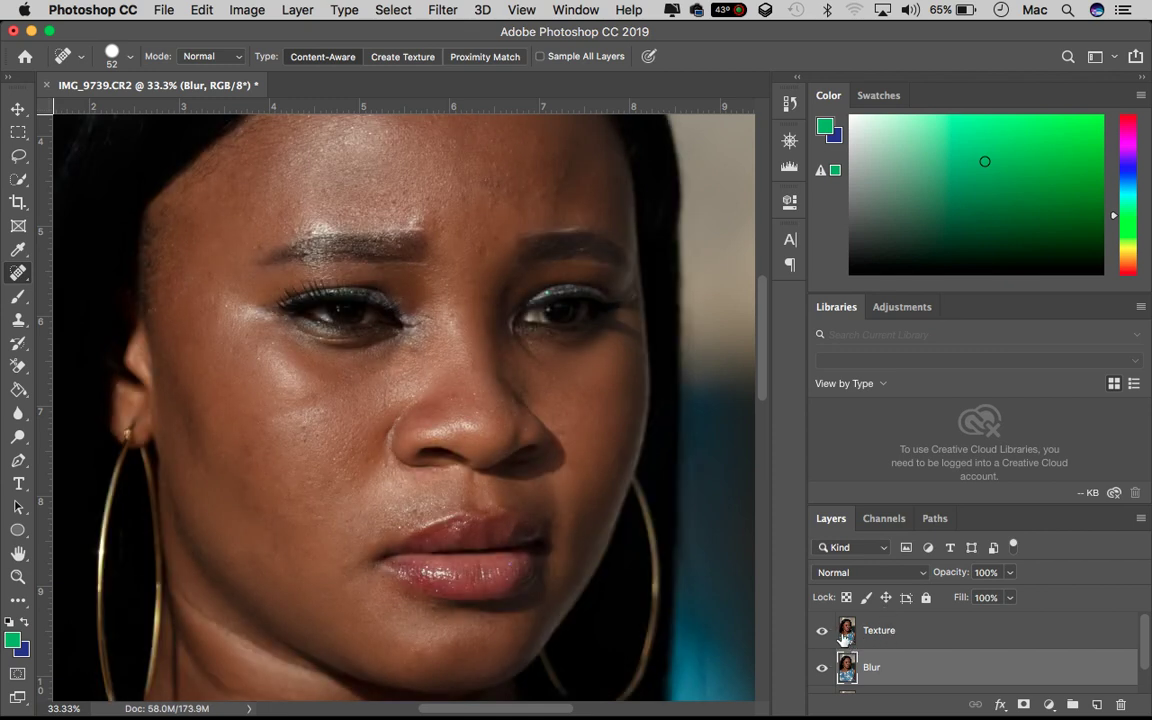
left_click(872, 631)
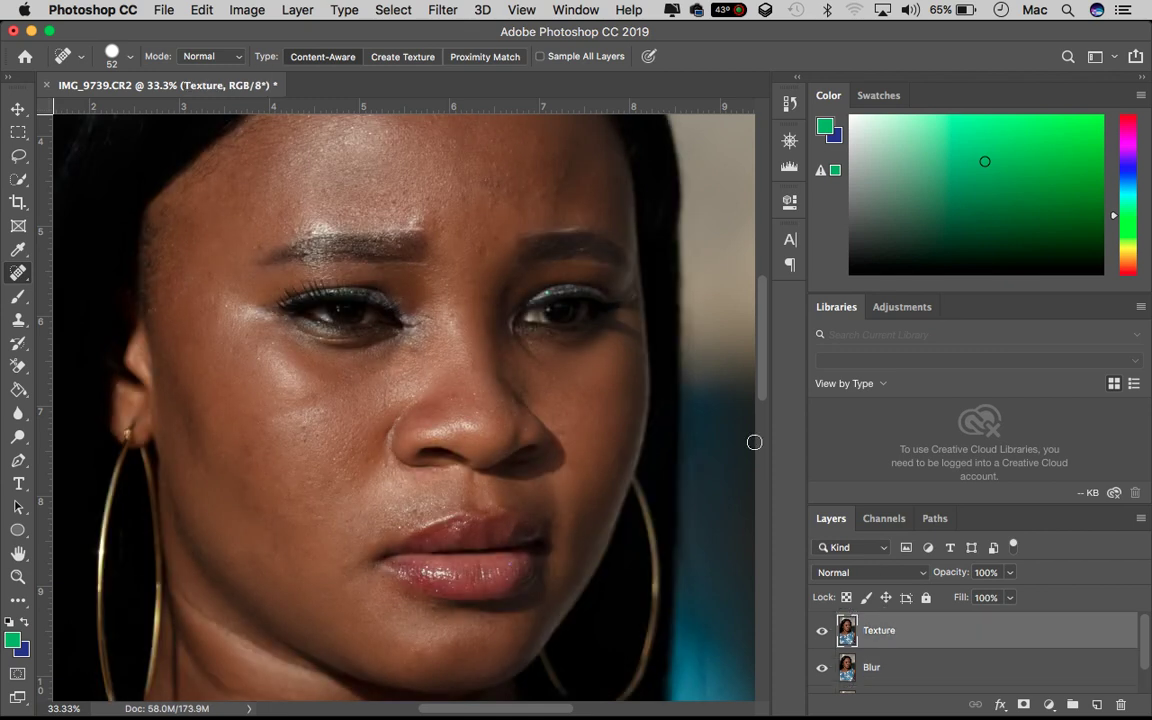
left_click(440, 10)
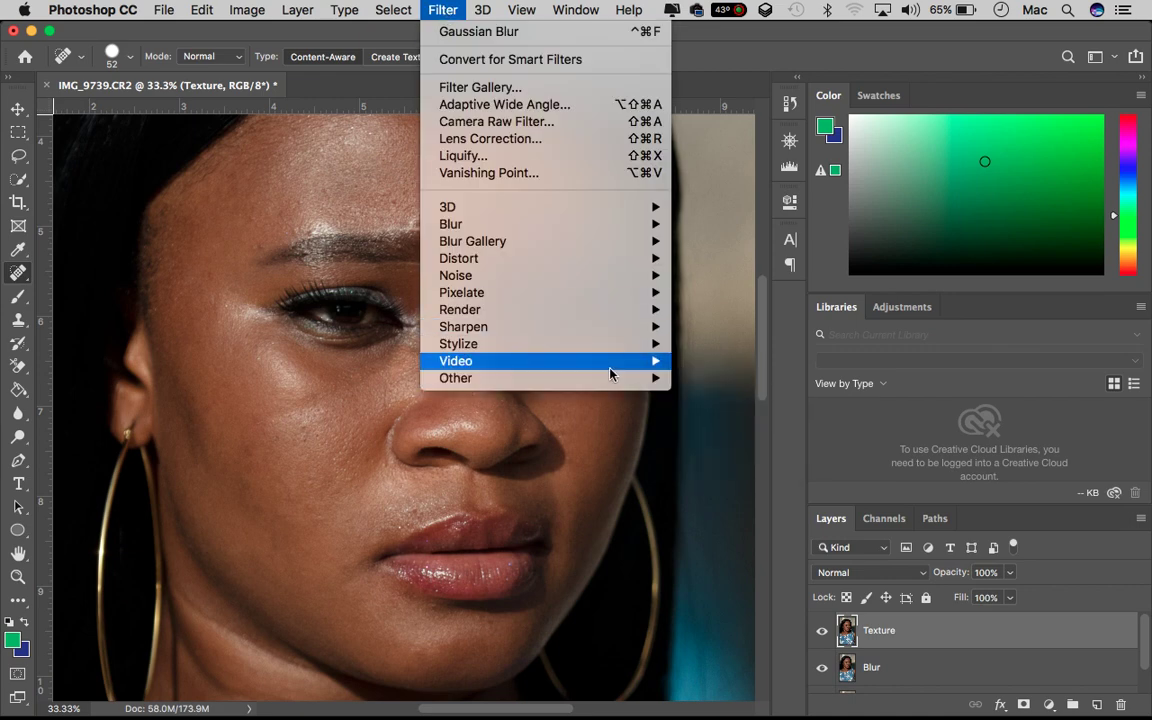
mouse_move(456, 378)
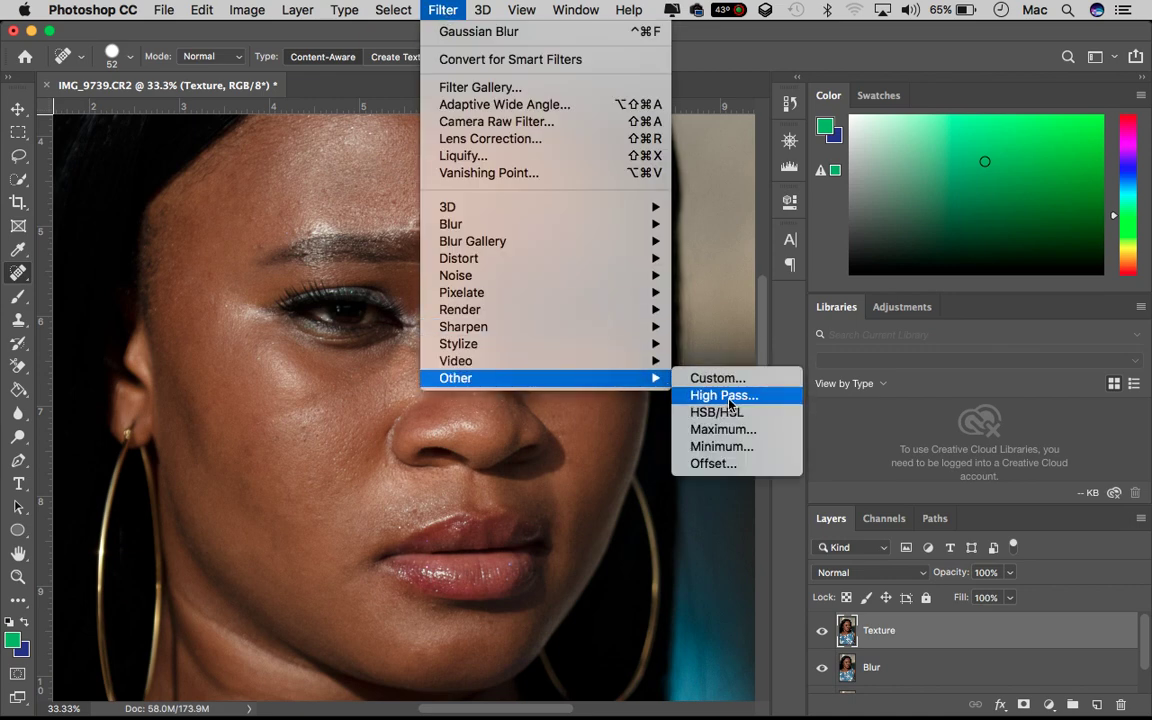
left_click(725, 396)
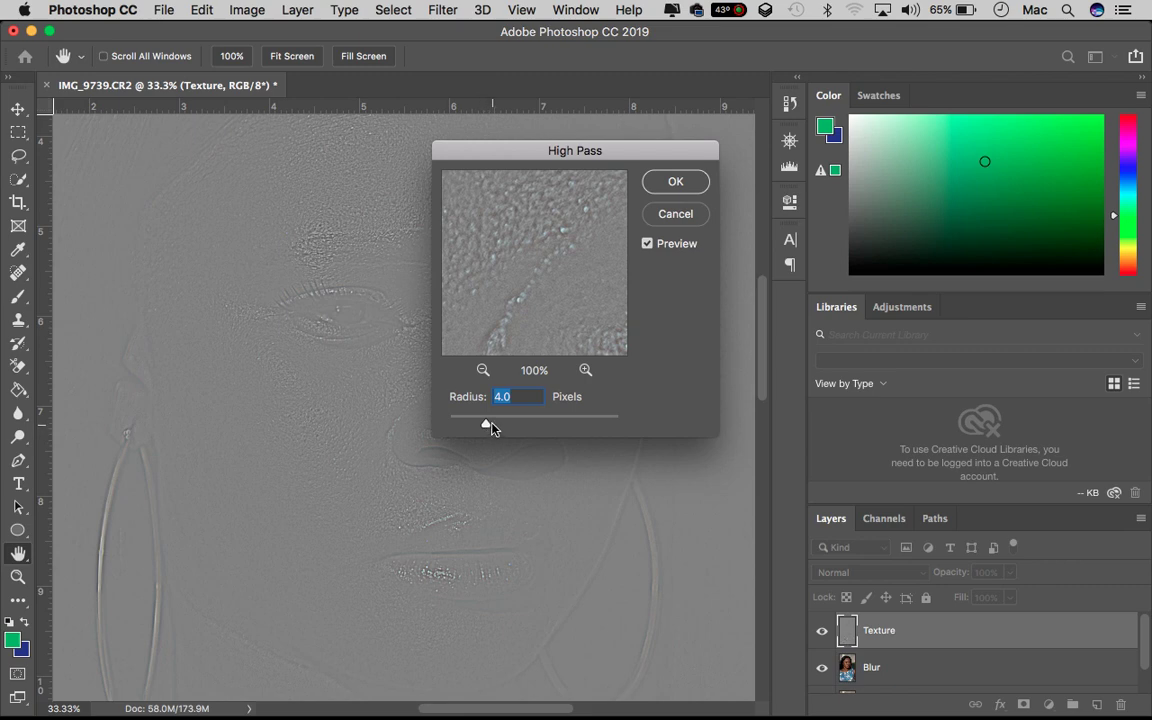
left_click(676, 182)
key("j")
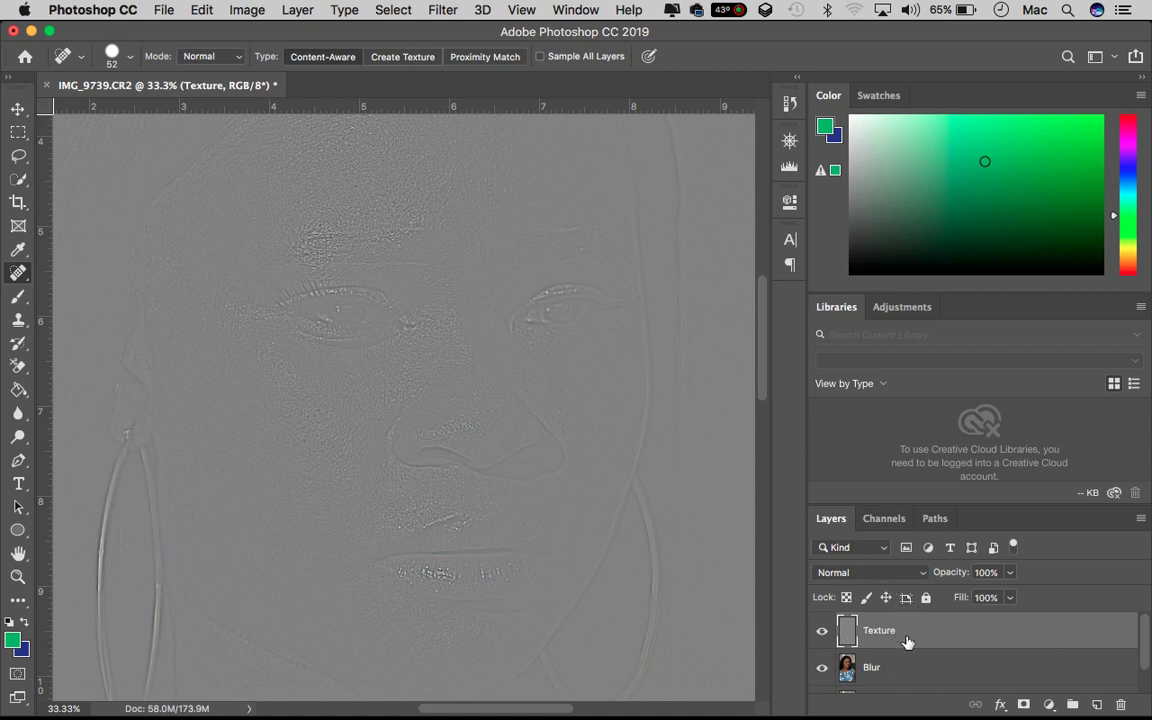
Set Texture's blend mode to Vivid Light and add Blur to the selection.
left_click(868, 572)
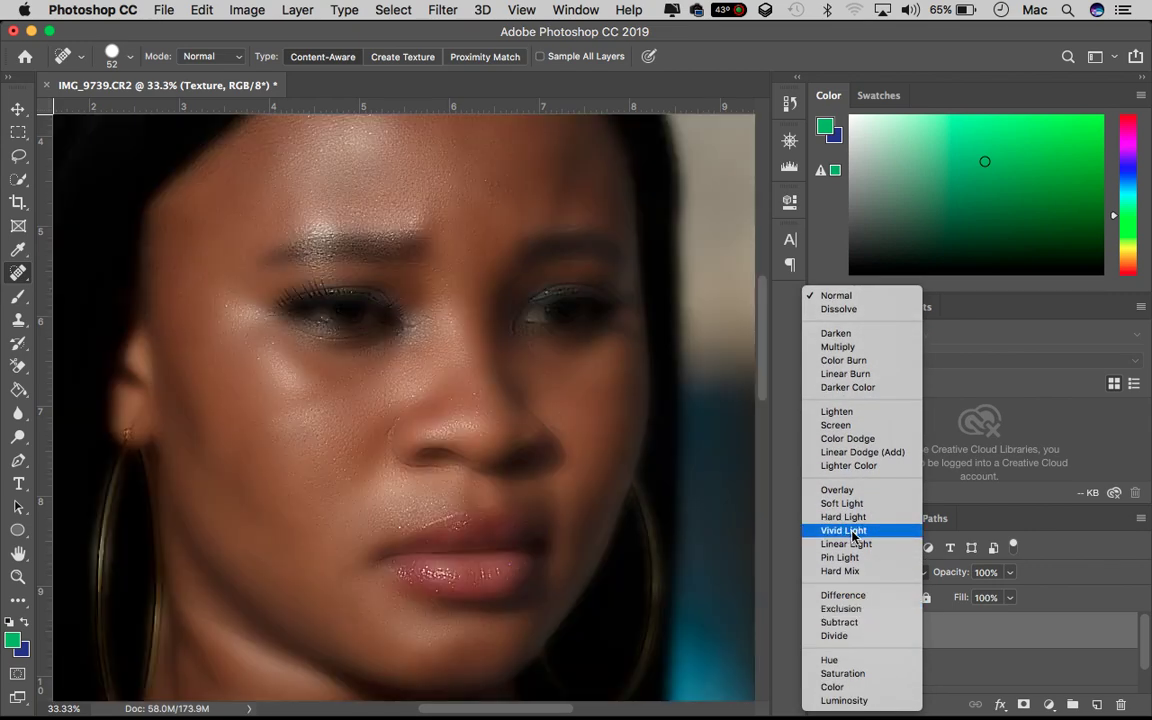
left_click(843, 531)
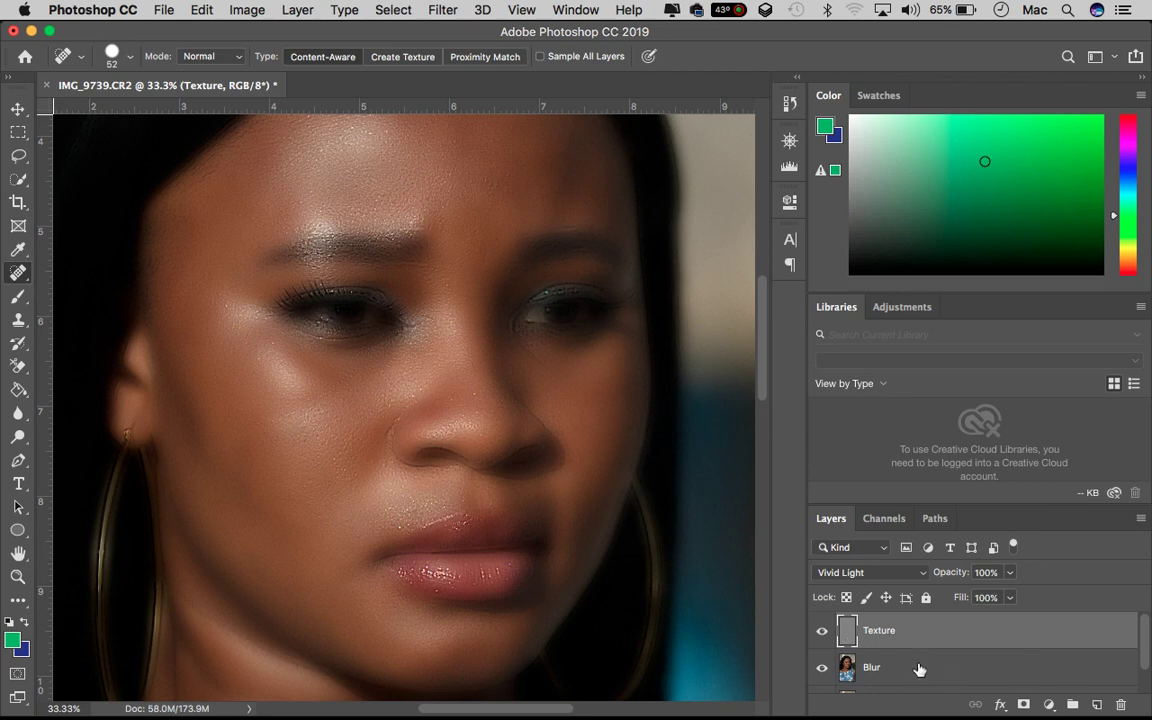
left_click(918, 667, "shift")
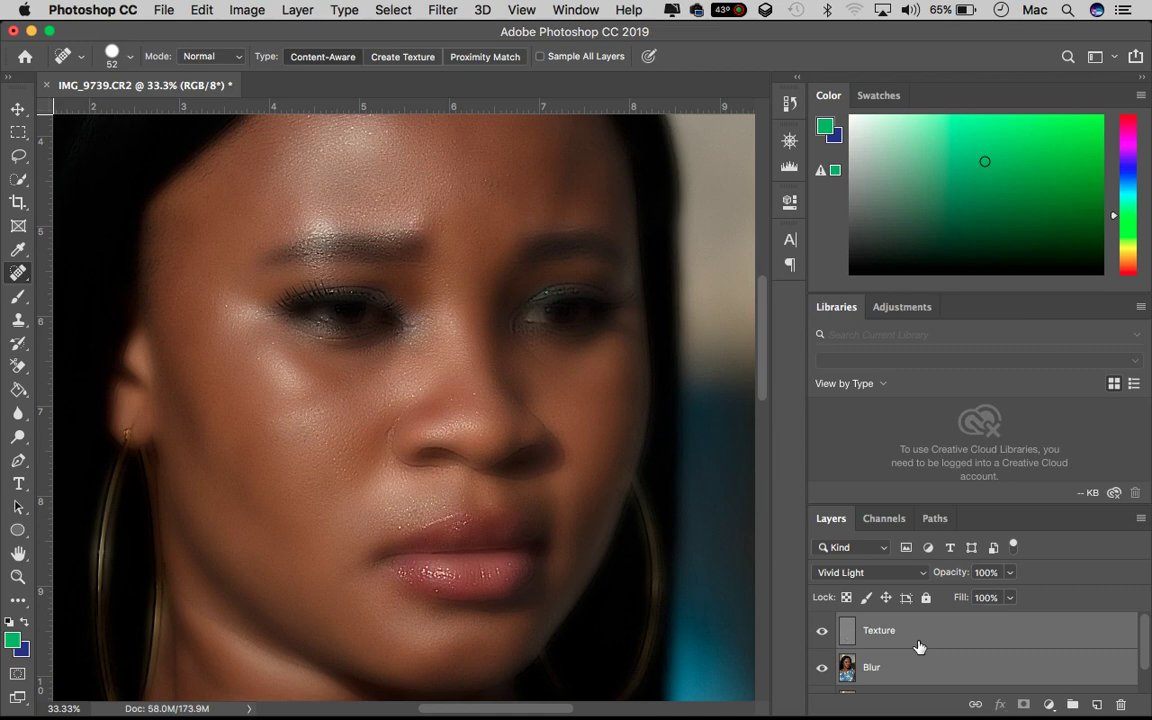
Group Blur and Texture into Group 1 and give it a black hide-all mask.
key("super+g")
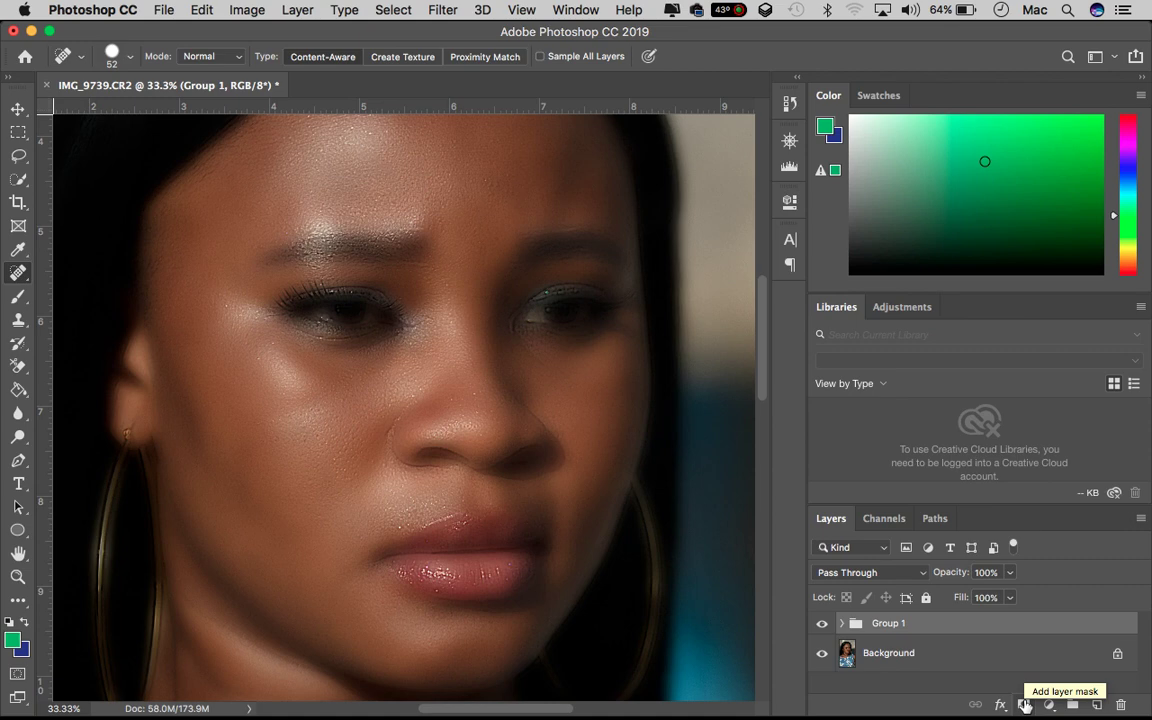
left_click(1025, 706)
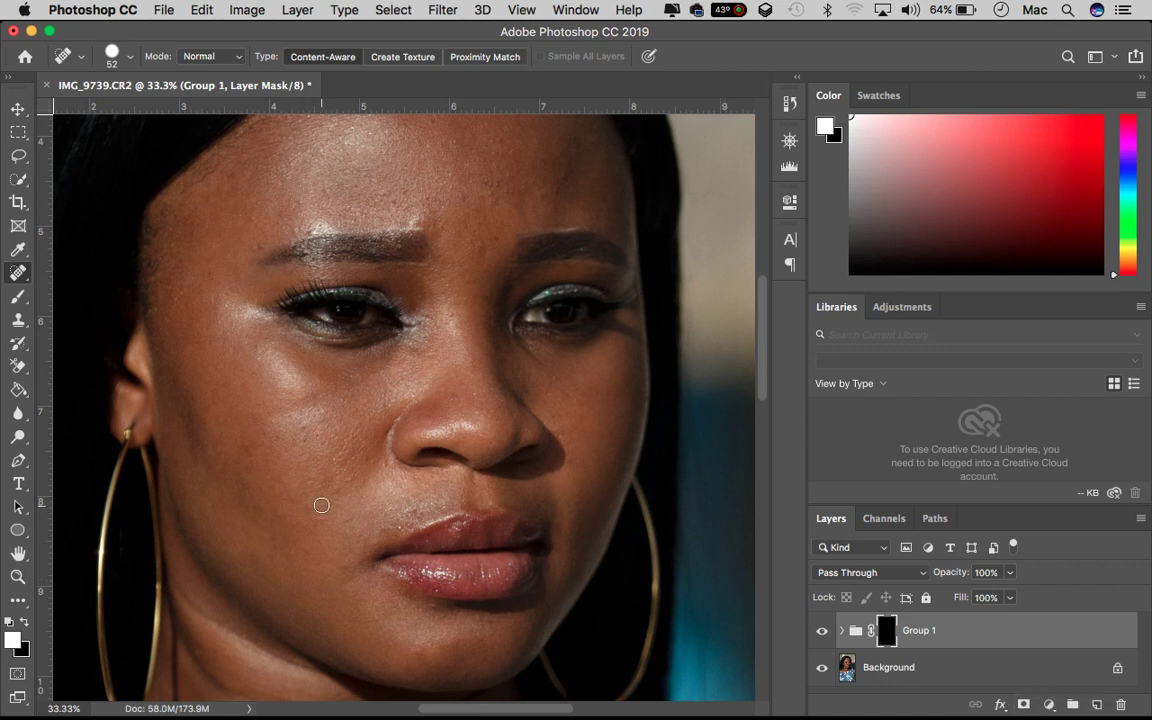
left_click(19, 298)
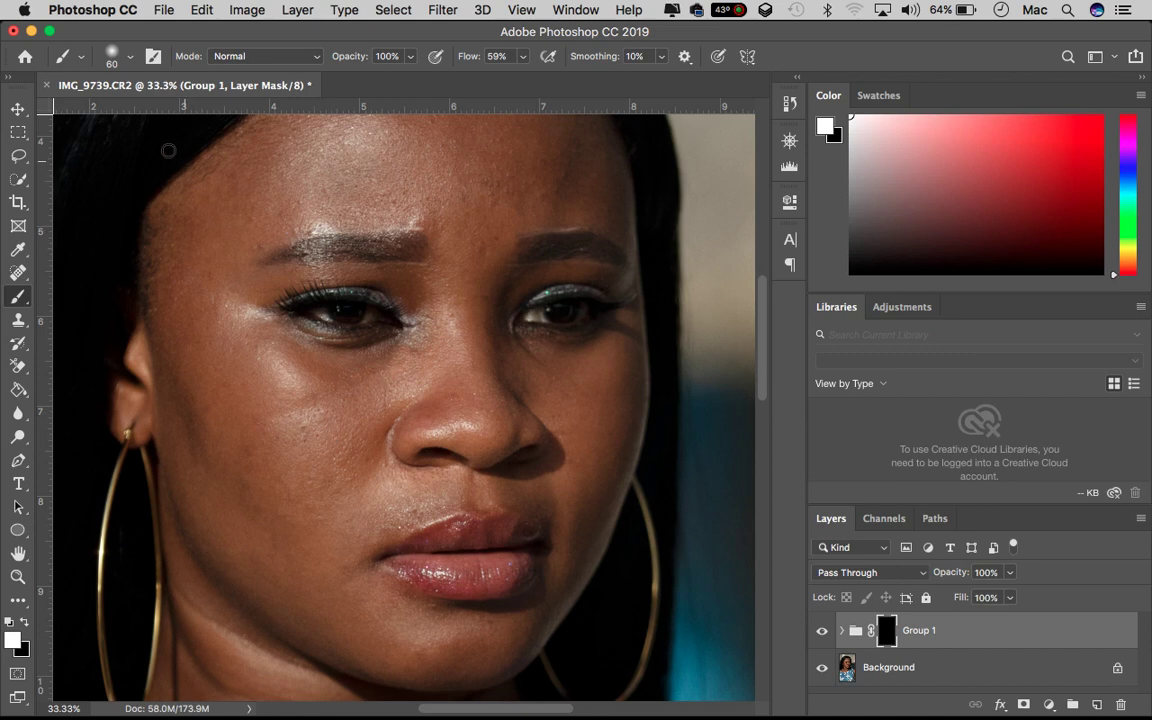
Enlarge the brush and paint white along the eyebrow area of Group 1's mask.
left_click(118, 56)
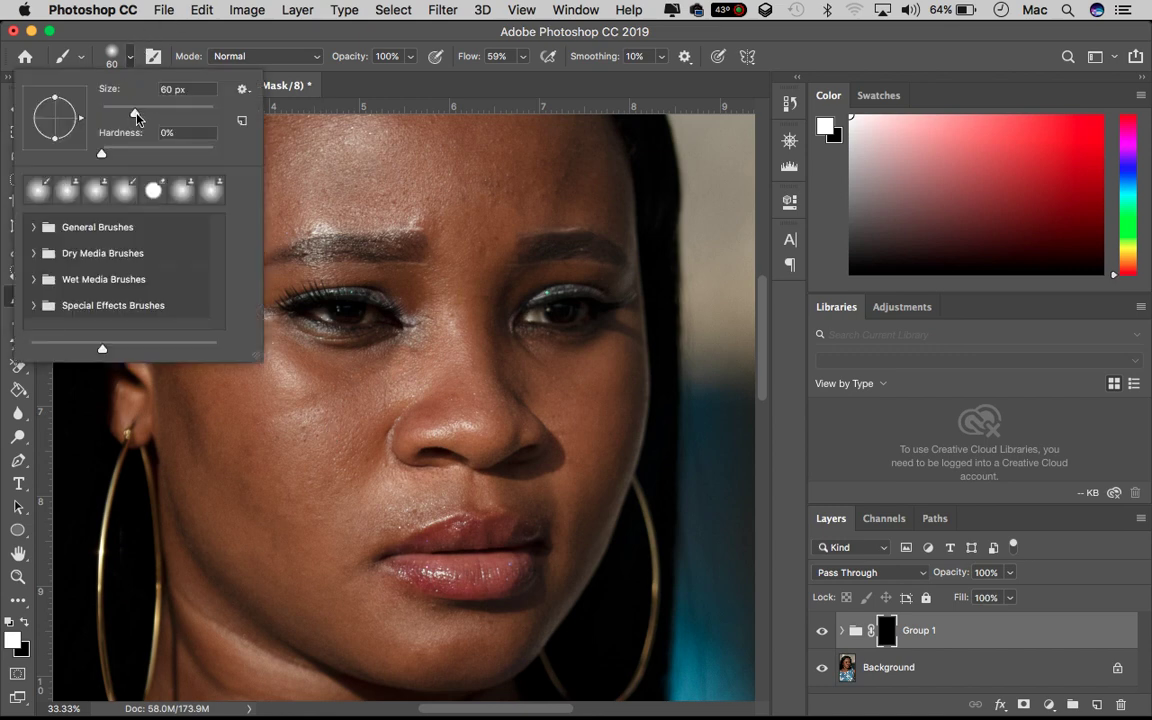
left_click_drag(136, 118, 170, 113)
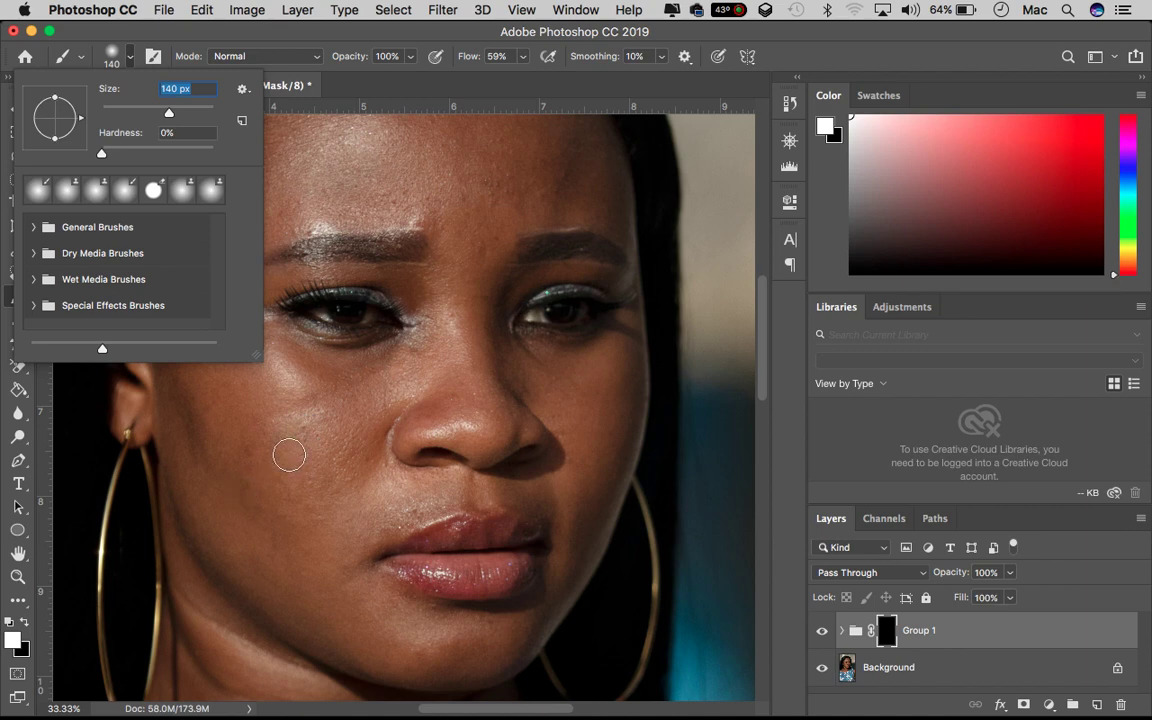
key("Return")
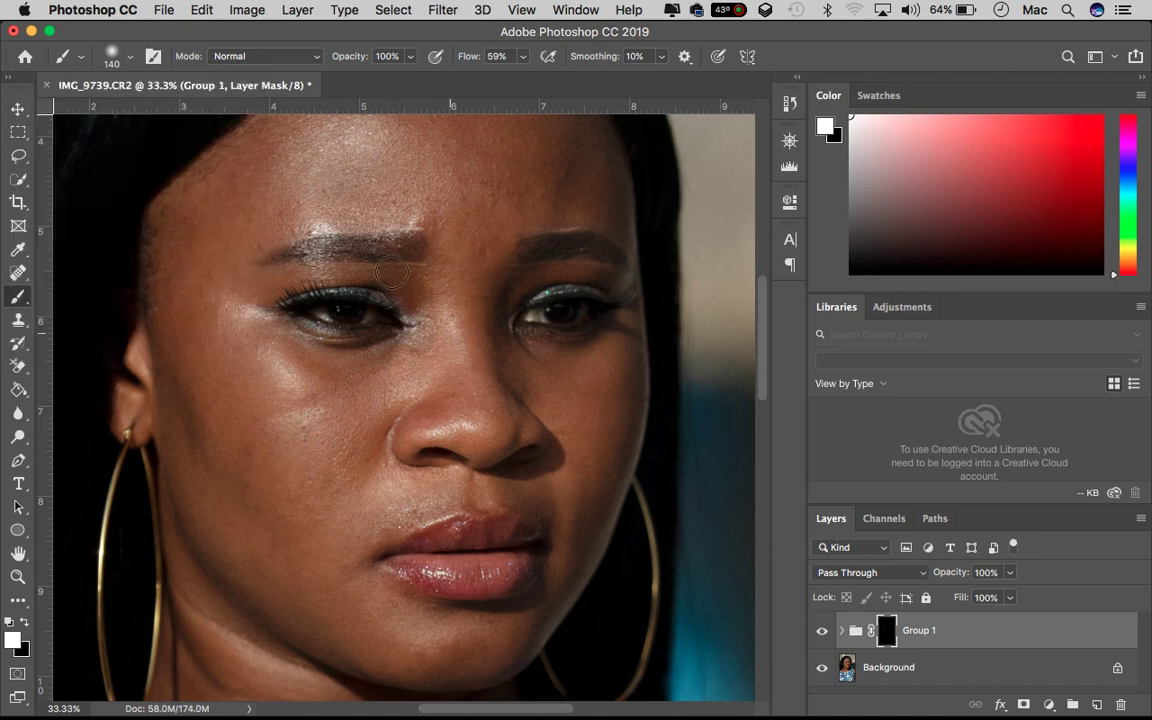
mouse_move(406, 244)
left_mouse_down()
mouse_move(294, 244)
mouse_move(248, 226)
mouse_move(373, 231)
mouse_move(386, 246)
left_mouse_up()
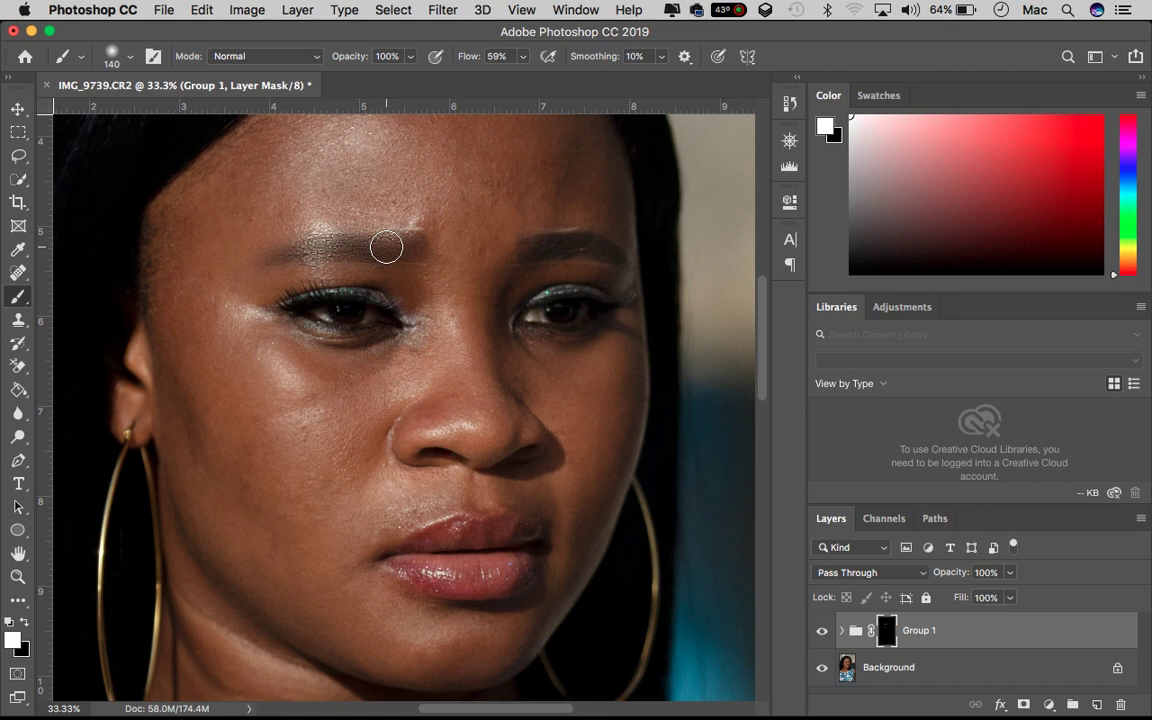
left_click_drag(386, 246, 309, 250)
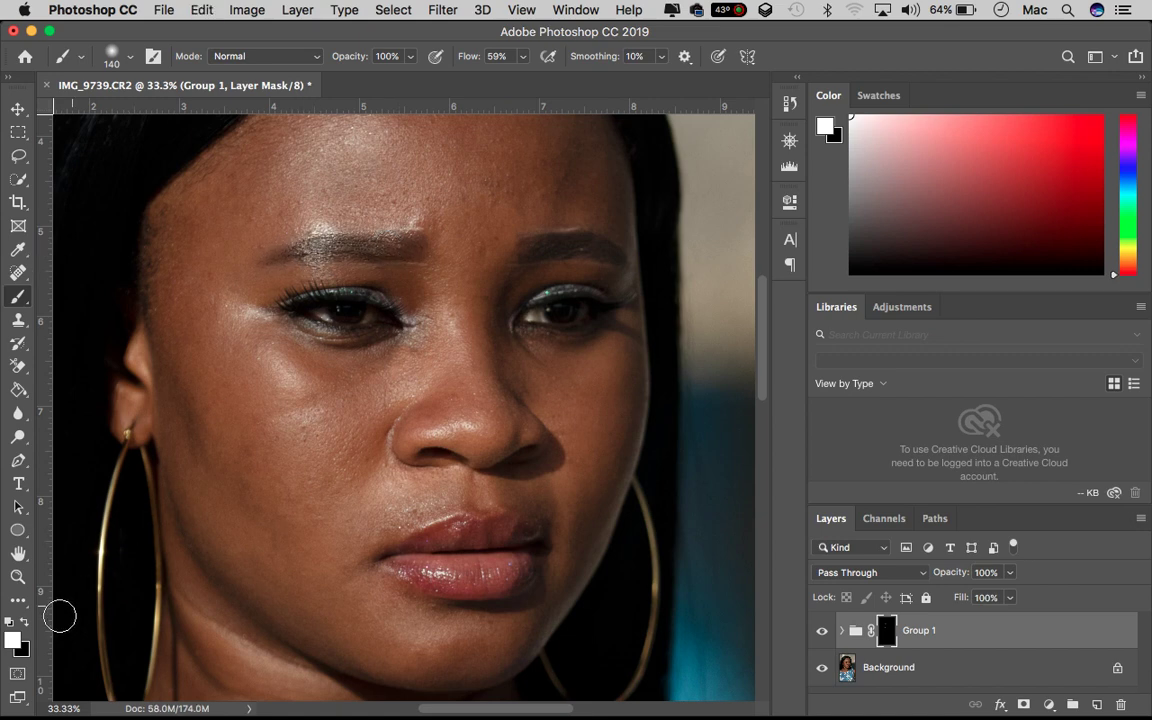
Paint black over the right eyebrow to hide the smoothing, then return to white.
left_click(22, 624)
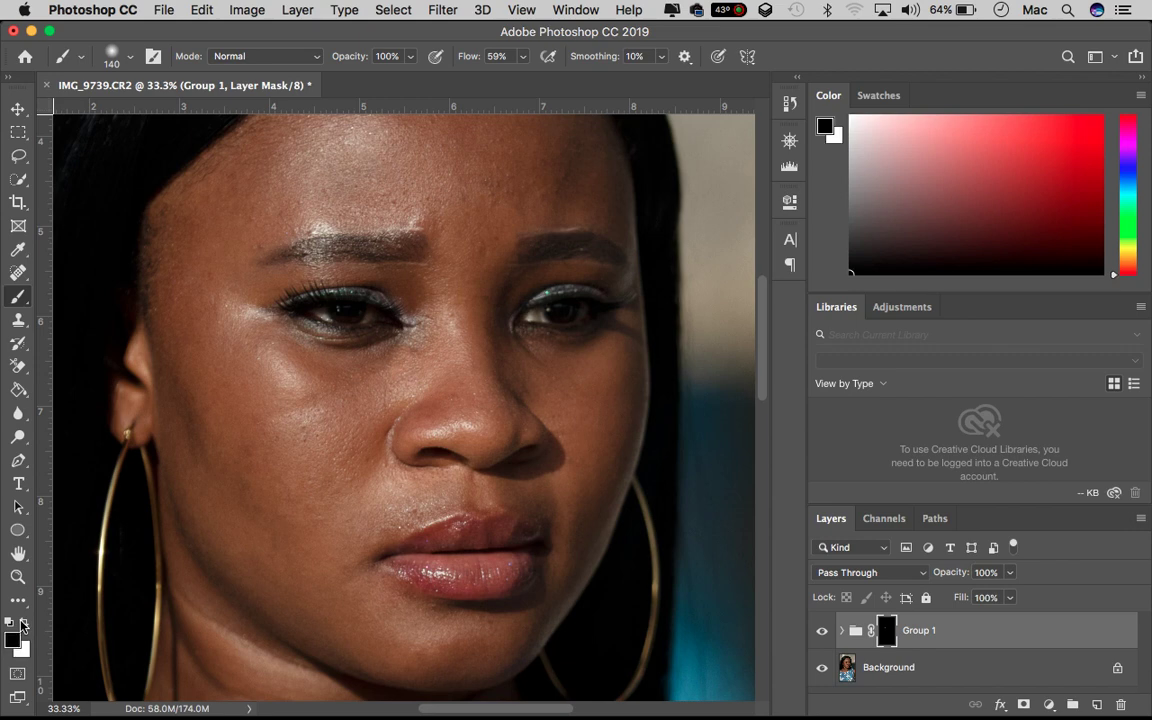
left_click_drag(416, 250, 364, 240)
left_click(24, 623)
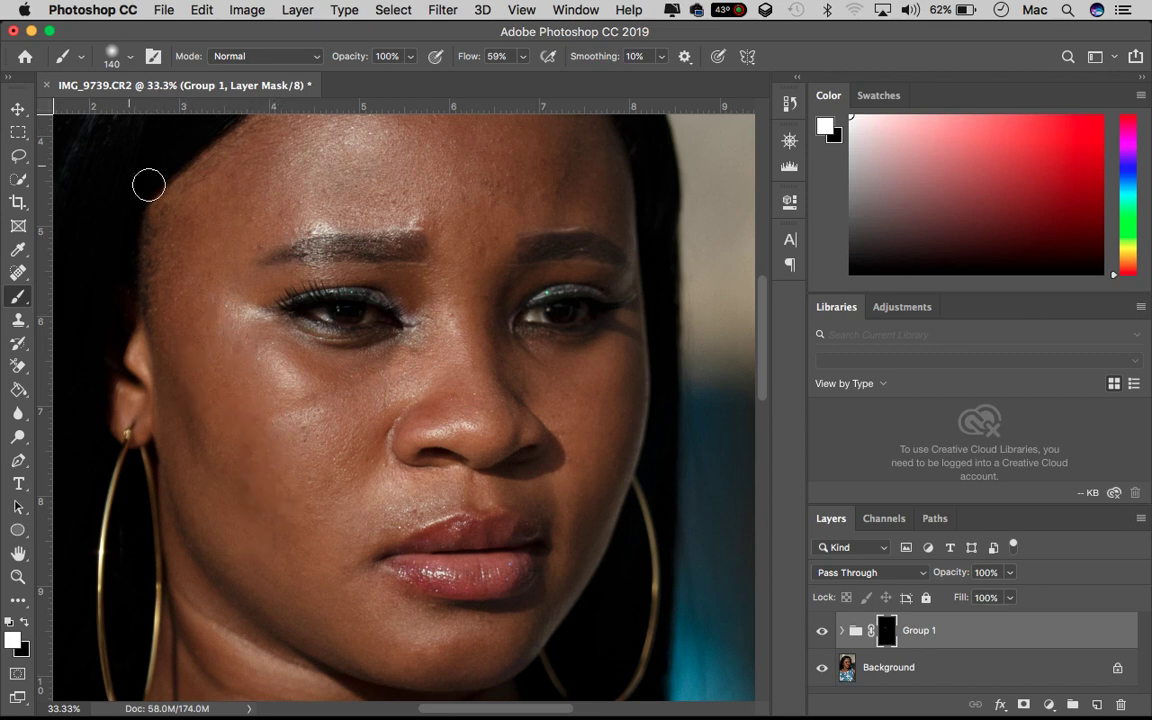
scroll(148, 184, "up", 5)
scroll(148, 184, "down", 1)
Enlarge the brush to 172 px and reveal smoothing across the forehead.
left_click(130, 63)
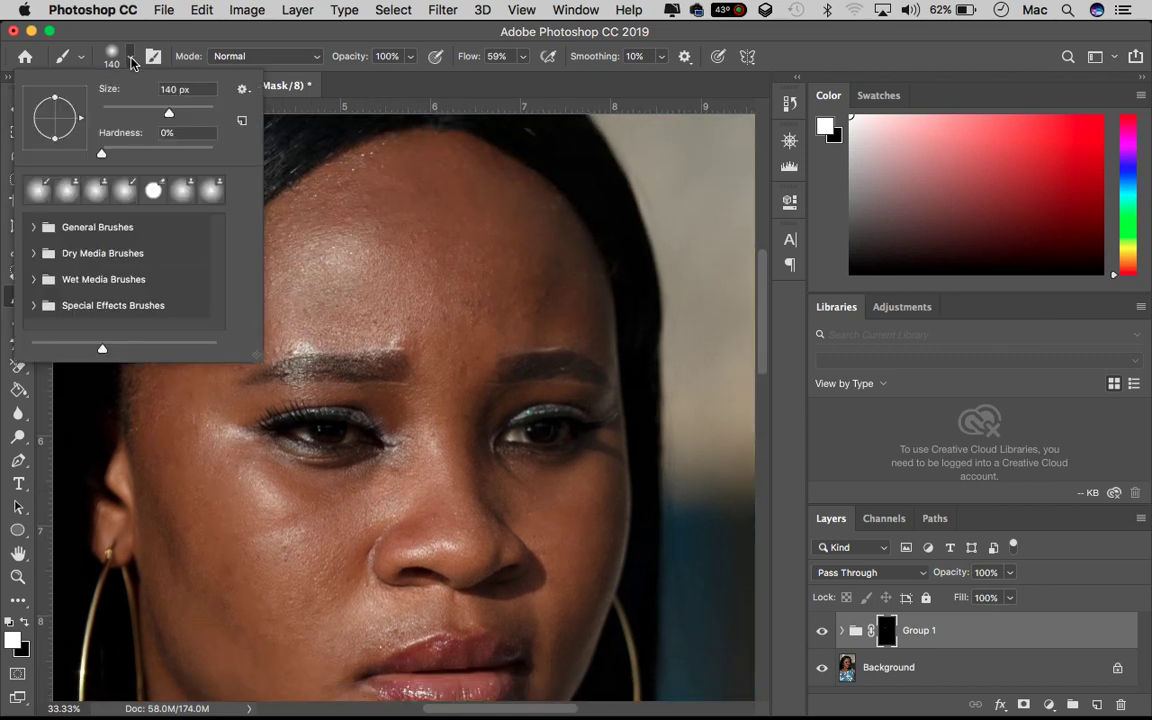
left_click_drag(168, 112, 177, 113)
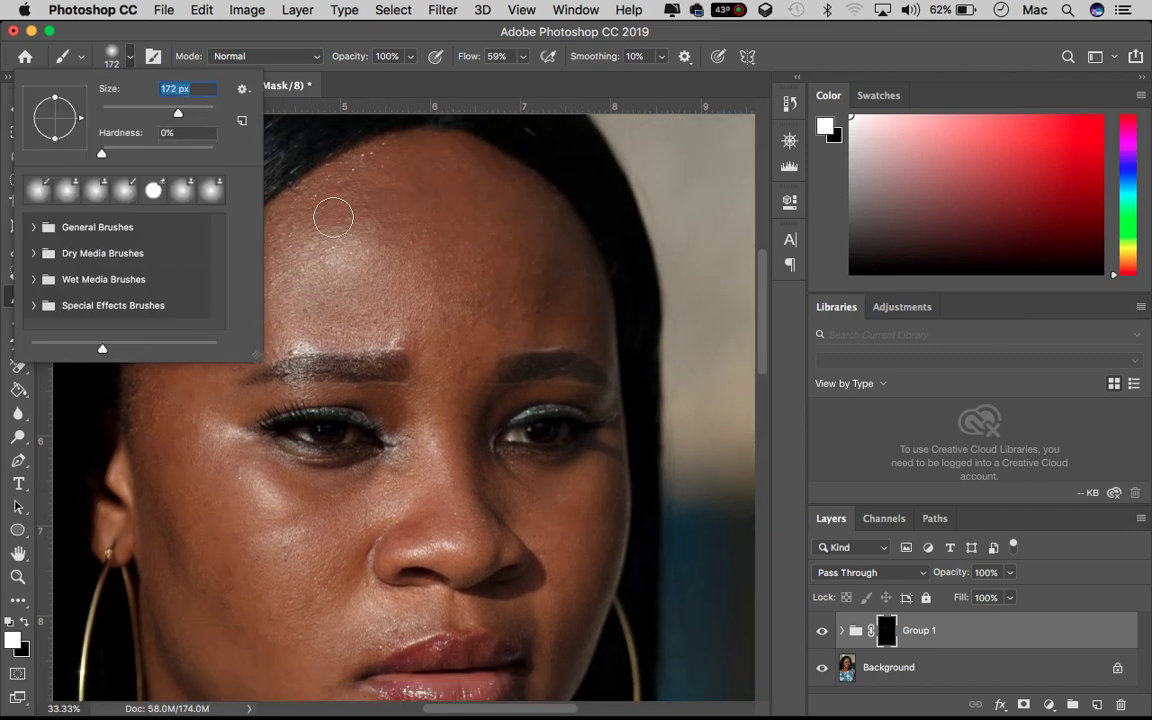
mouse_move(333, 251)
left_mouse_down()
mouse_move(329, 231)
mouse_move(375, 198)
mouse_move(366, 177)
mouse_move(424, 157)
mouse_move(365, 183)
mouse_move(373, 159)
mouse_move(294, 202)
mouse_move(198, 280)
mouse_move(314, 239)
mouse_move(298, 269)
mouse_move(240, 292)
mouse_move(150, 356)
mouse_move(198, 312)
mouse_move(353, 260)
mouse_move(390, 235)
mouse_move(358, 255)
mouse_move(471, 234)
mouse_move(463, 180)
mouse_move(481, 172)
mouse_move(542, 207)
mouse_move(548, 303)
mouse_move(509, 293)
mouse_move(571, 266)
mouse_move(594, 329)
mouse_move(460, 345)
mouse_move(445, 381)
mouse_move(418, 333)
mouse_move(278, 338)
mouse_move(494, 314)
mouse_move(447, 432)
mouse_move(437, 496)
mouse_move(445, 334)
mouse_move(442, 411)
left_mouse_up()
scroll(442, 411, "down", 2)
scroll(445, 413, "down", 3)
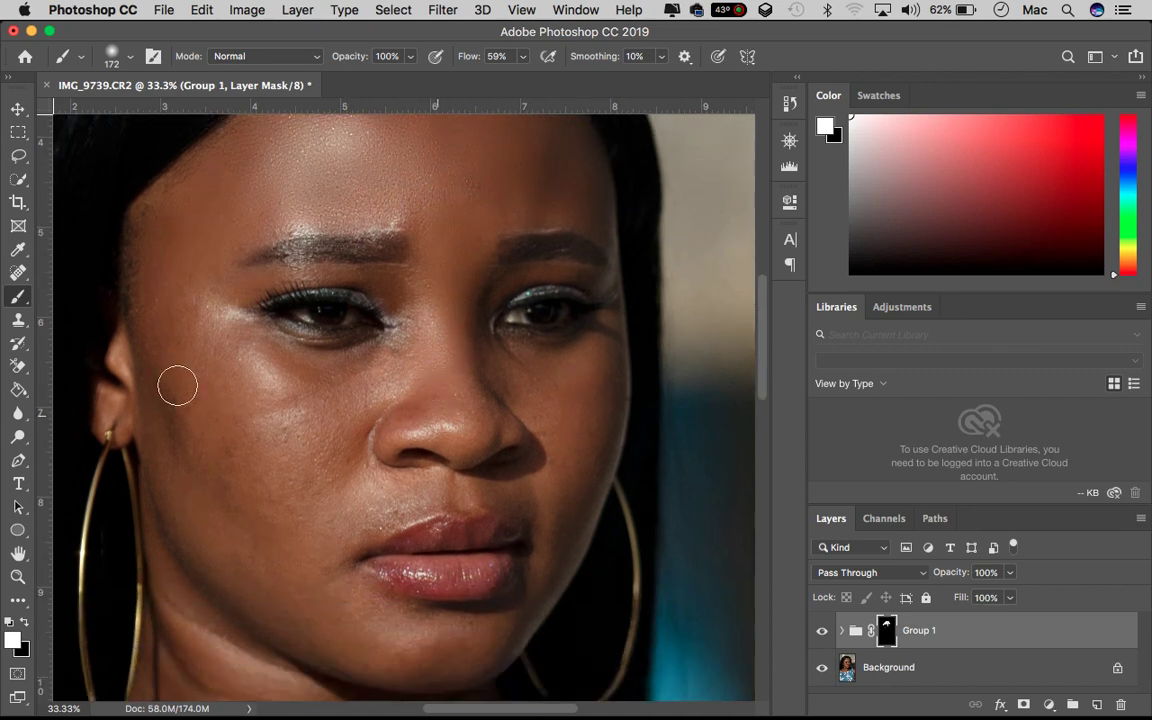
Paint smoothing onto the temple, the cheek below the eye, and the chin.
mouse_move(156, 297)
left_mouse_down()
mouse_move(152, 357)
mouse_move(188, 470)
mouse_move(170, 494)
mouse_move(255, 503)
mouse_move(234, 352)
mouse_move(303, 478)
mouse_move(291, 556)
mouse_move(260, 525)
mouse_move(311, 478)
mouse_move(341, 352)
mouse_move(341, 392)
mouse_move(339, 375)
mouse_move(237, 360)
mouse_move(360, 391)
mouse_move(389, 377)
mouse_move(198, 357)
mouse_move(175, 275)
mouse_move(151, 311)
left_mouse_up()
scroll(232, 440, "down", 2)
scroll(330, 465, "right", 5)
mouse_move(456, 342)
left_mouse_down()
mouse_move(401, 408)
mouse_move(425, 300)
mouse_move(414, 392)
mouse_move(451, 373)
mouse_move(370, 324)
mouse_move(429, 332)
mouse_move(435, 377)
left_mouse_up()
scroll(435, 377, "down", 2)
scroll(435, 377, "left", 3)
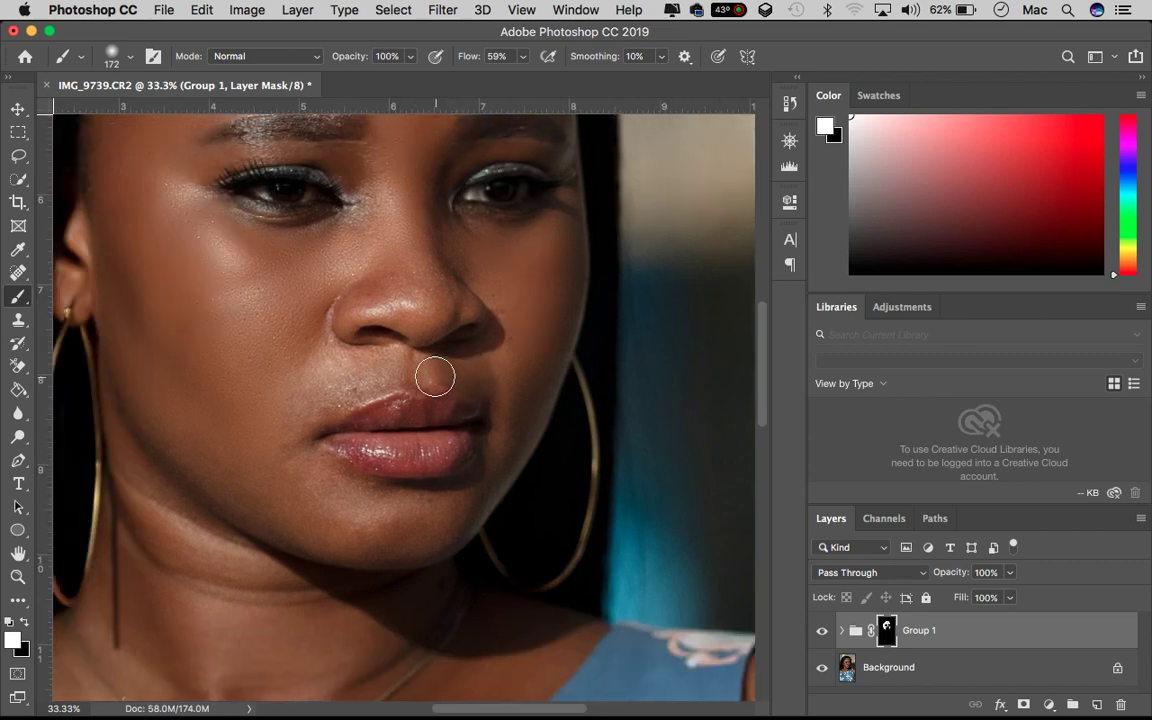
mouse_move(305, 505)
left_mouse_down()
mouse_move(334, 486)
mouse_move(399, 504)
mouse_move(356, 538)
mouse_move(432, 532)
mouse_move(476, 496)
mouse_move(283, 476)
mouse_move(306, 336)
mouse_move(265, 400)
mouse_move(273, 330)
left_mouse_up()
scroll(231, 415, "up", 5)
scroll(232, 417, "down", 2)
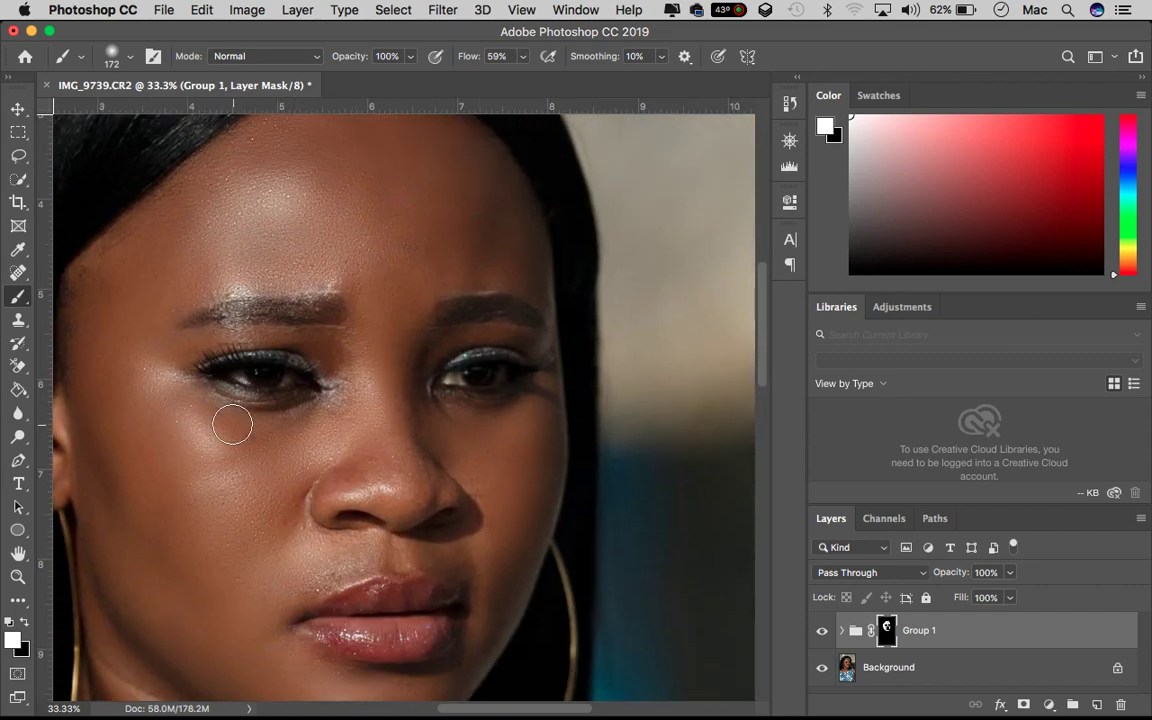
Shrink the brush to 67 px and paint smoothing along the lower eyelid and mouth area.
left_click(128, 58)
left_click(138, 113)
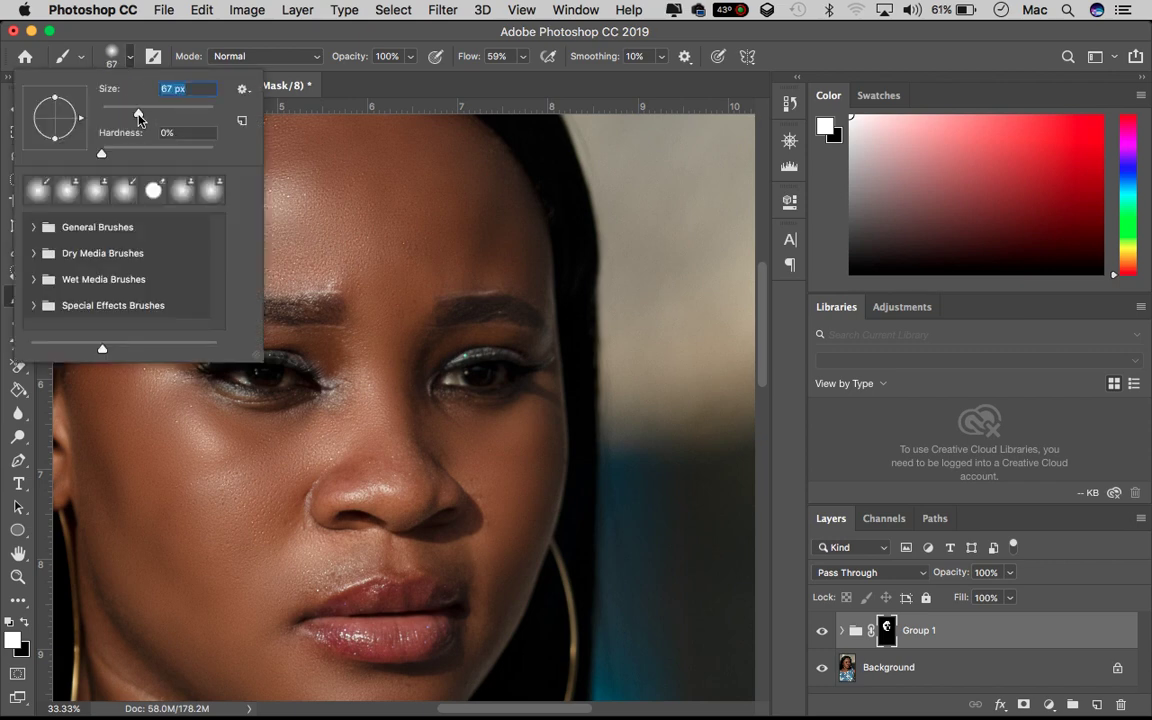
left_click(331, 357)
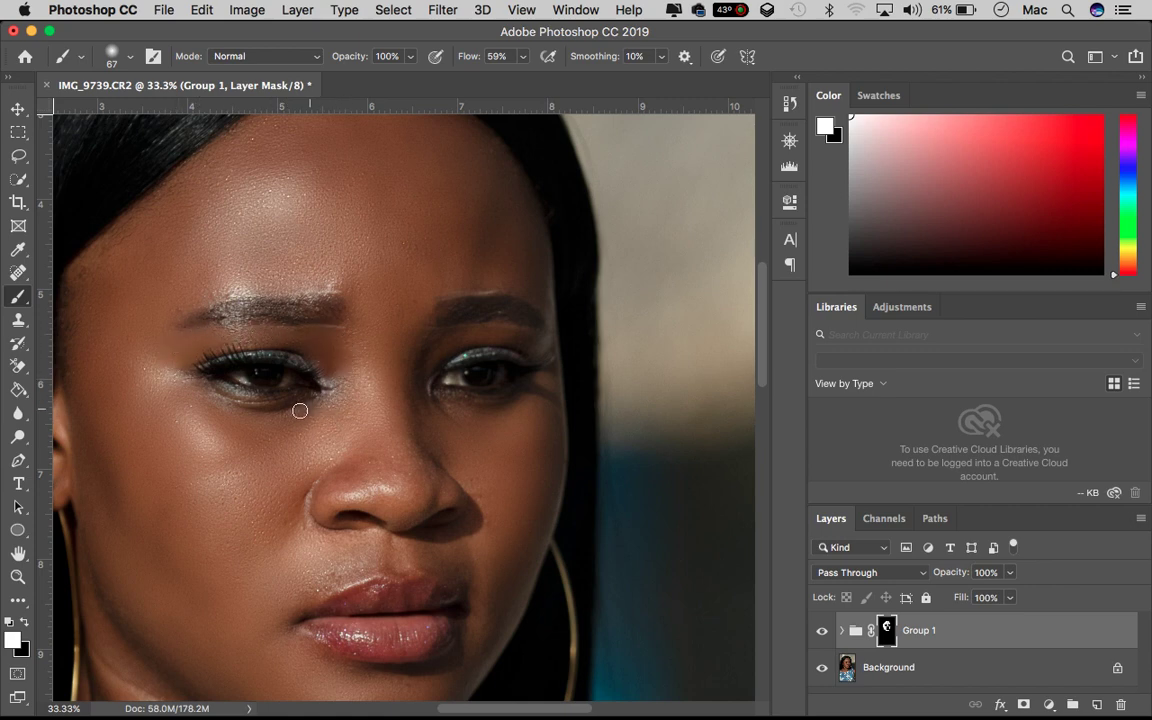
left_click_drag(300, 410, 231, 402)
scroll(426, 372, "right", 3)
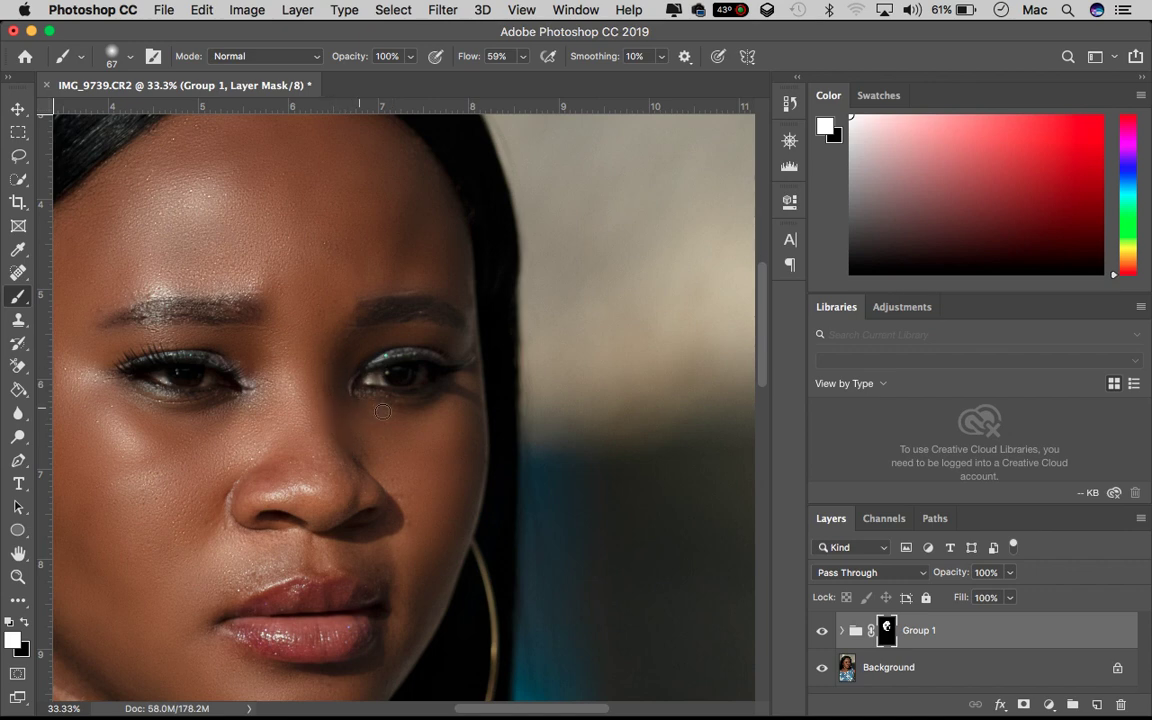
scroll(446, 473, "down", 5)
scroll(430, 467, "left", 3)
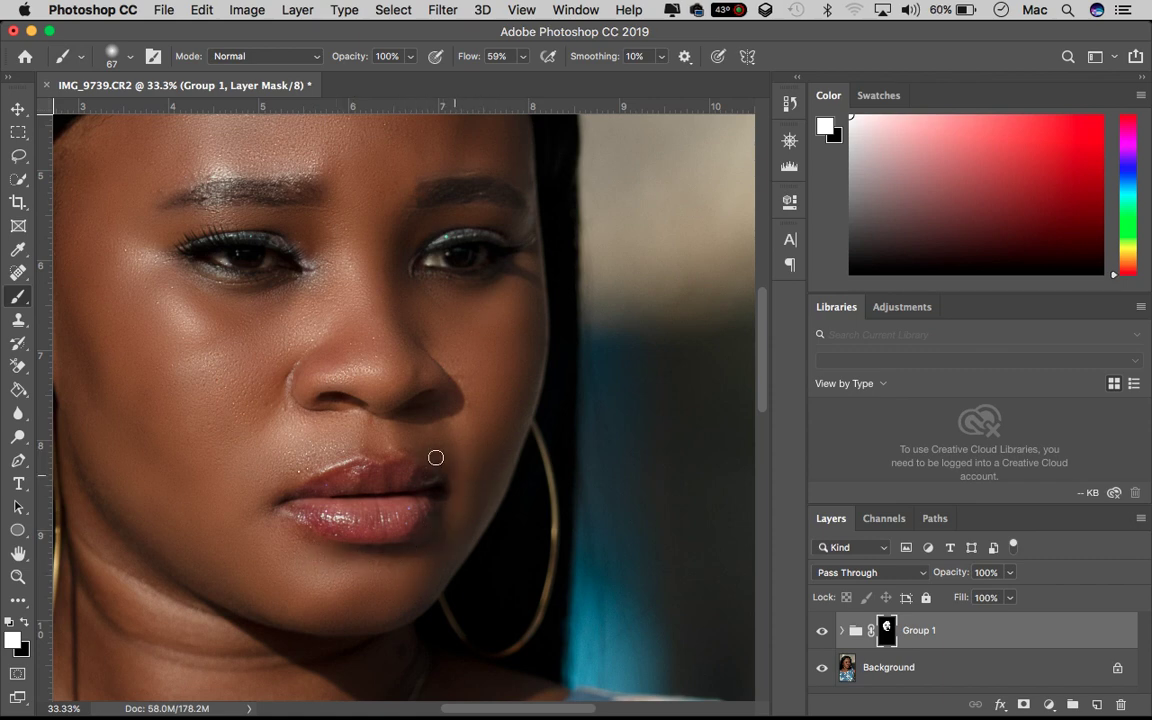
scroll(270, 535, "down", 3)
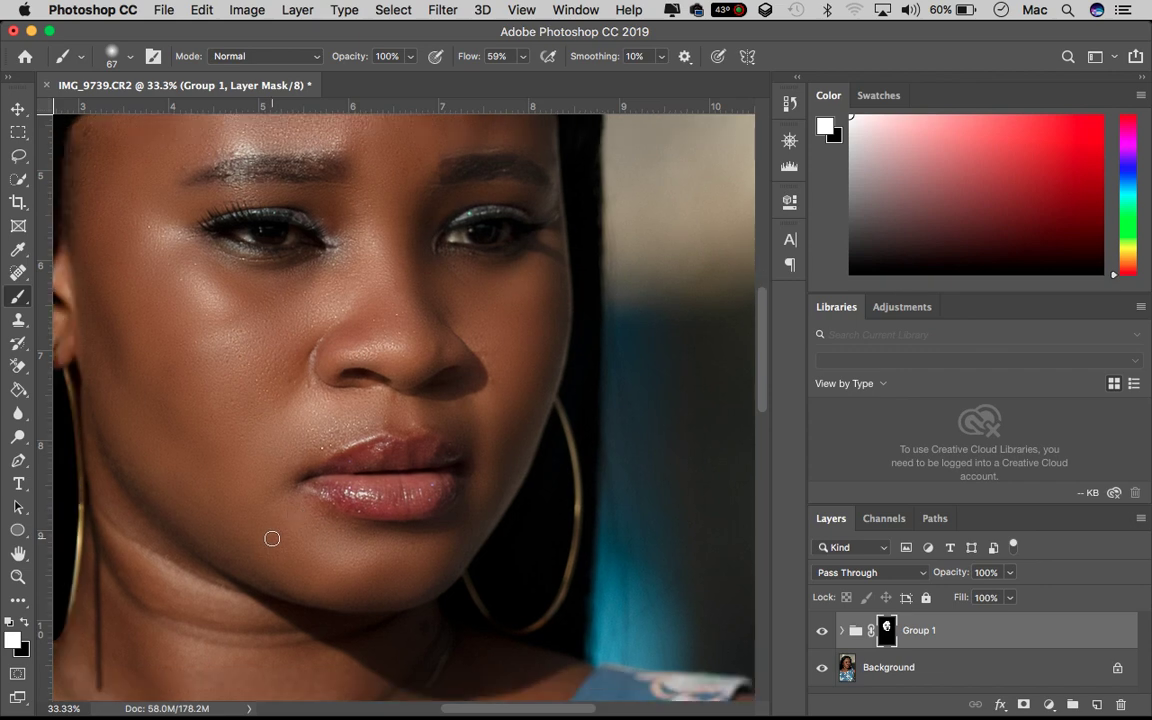
scroll(260, 500, "left", 4)
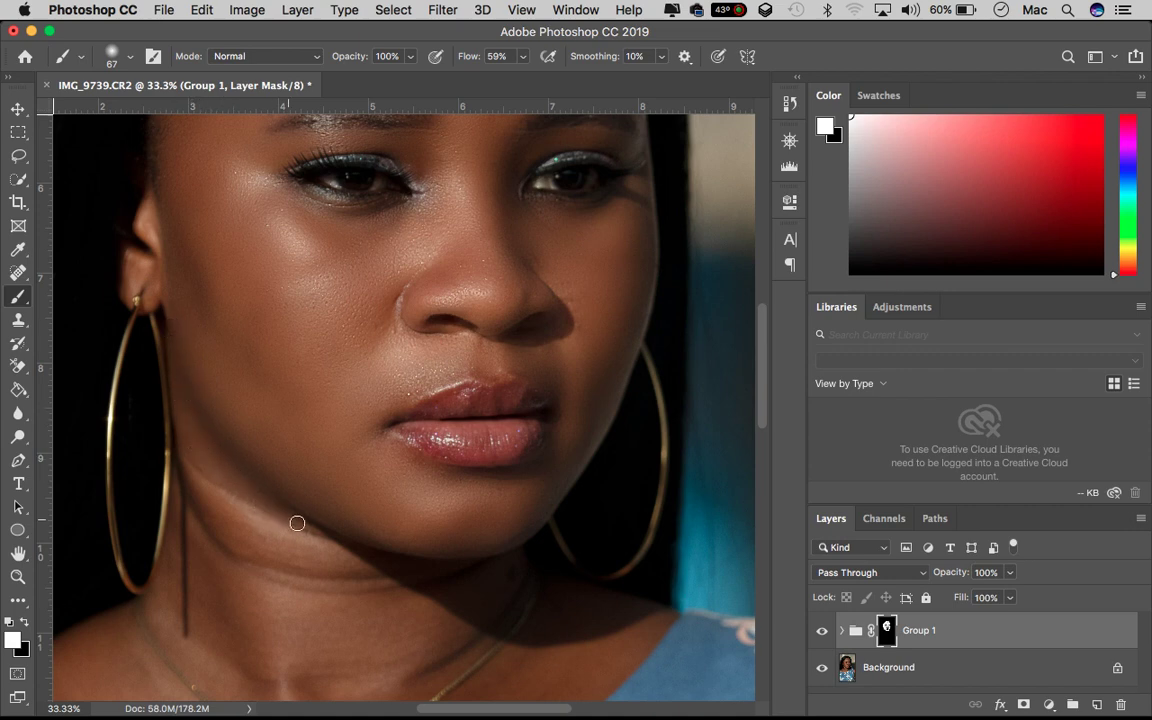
scroll(261, 468, "down", 5)
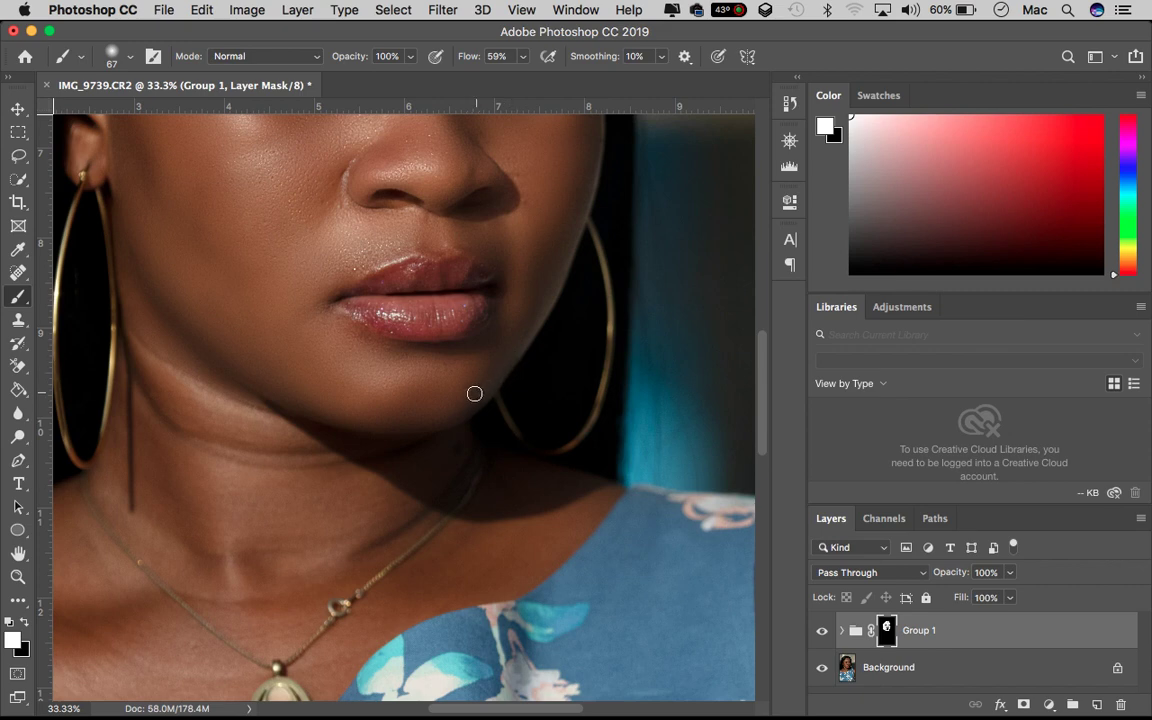
scroll(474, 393, "left", 6)
scroll(347, 518, "down", 4)
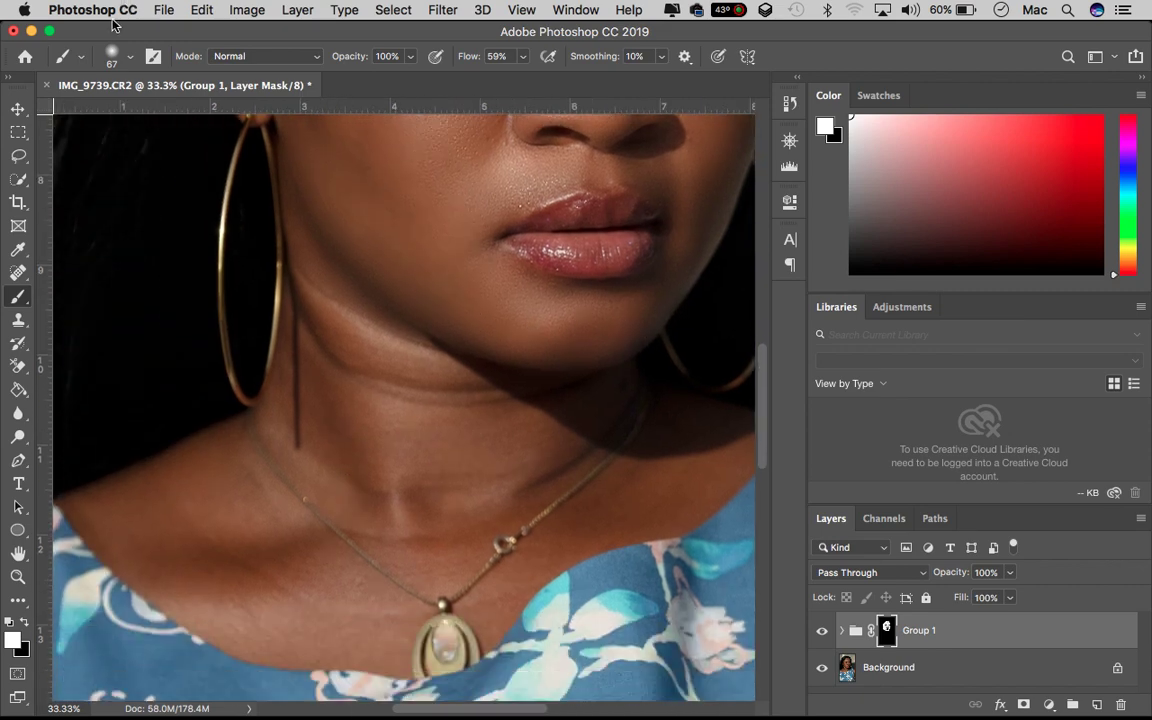
Enlarge the brush to 220 px and paint the neck and upper chest into the mask.
left_click(128, 58)
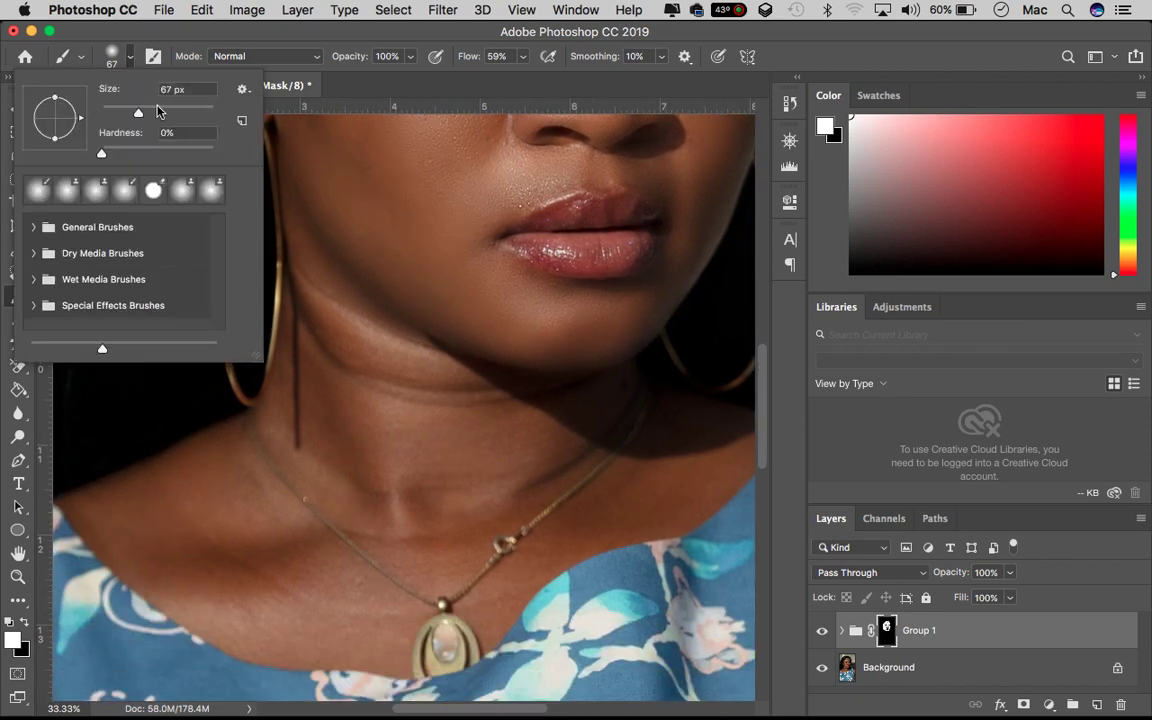
left_click_drag(157, 111, 164, 112)
left_click(177, 117)
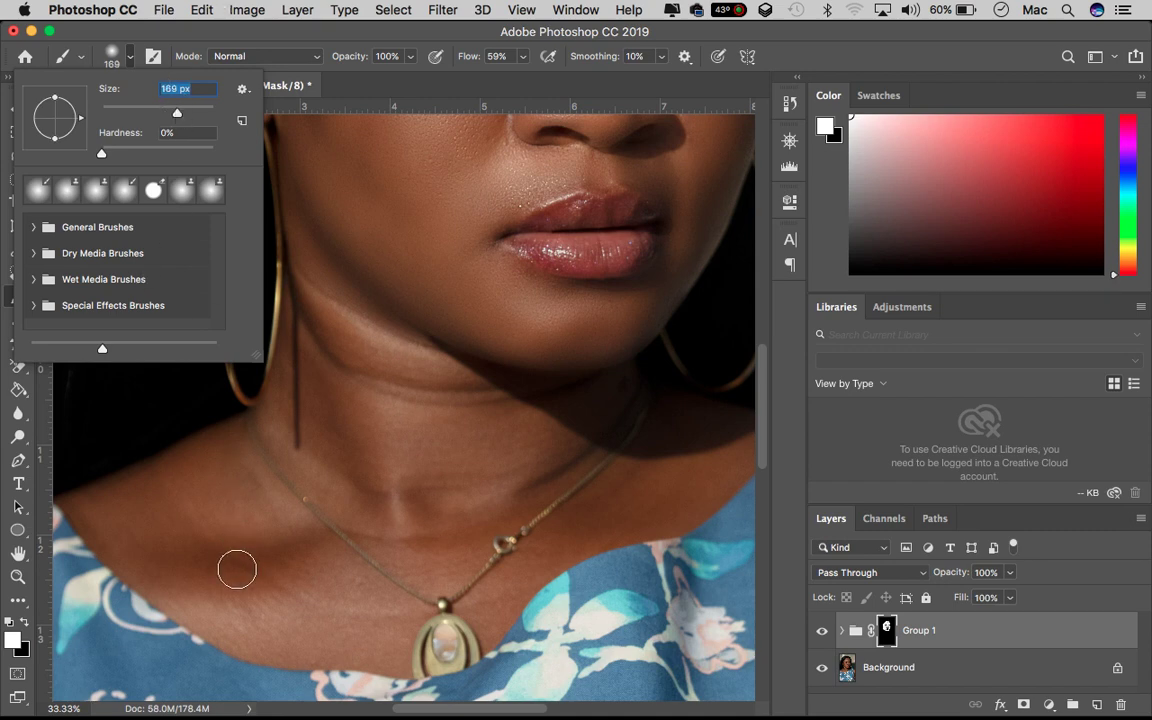
left_click_drag(177, 112, 187, 113)
key("Return")
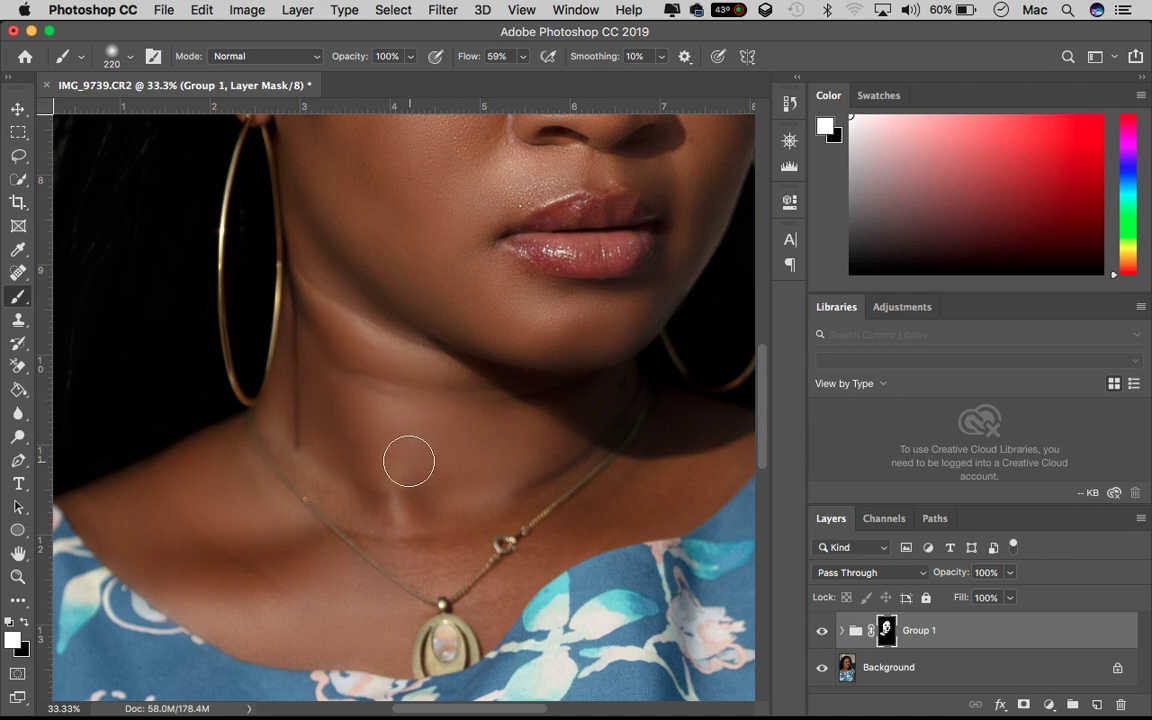
scroll(409, 461, "right", 3)
scroll(409, 461, "down", 2)
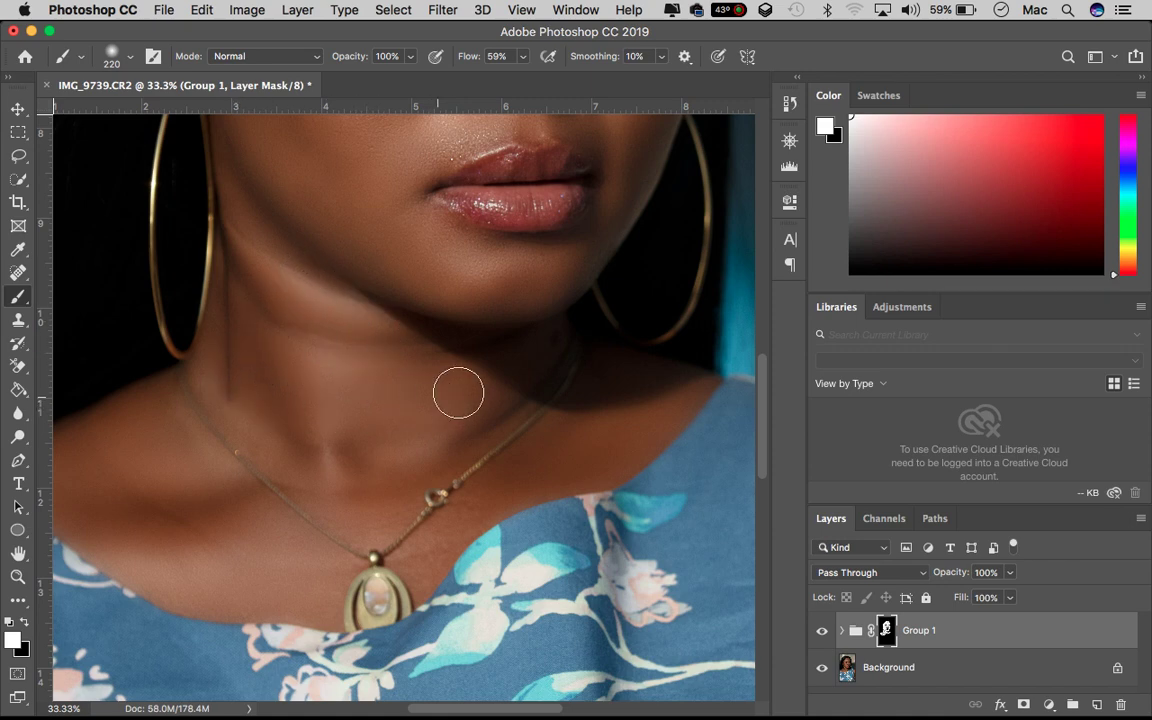
left_click(131, 57)
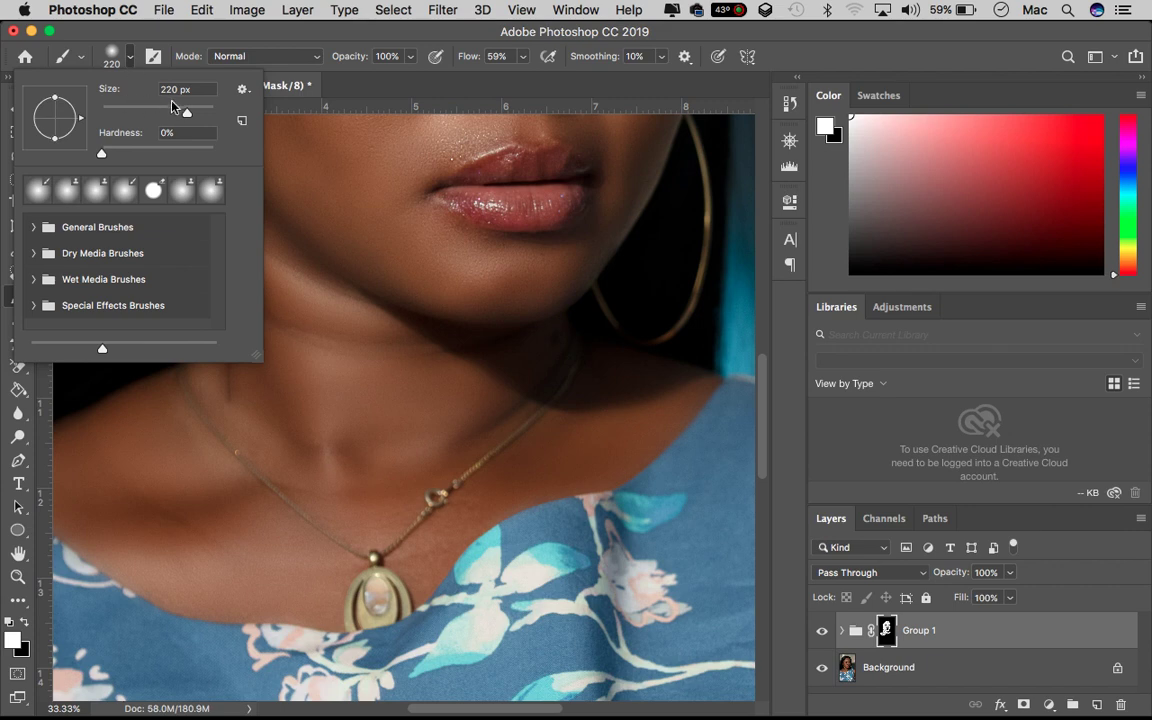
Shrink the brush to 114 px and paint smoothing over the forehead and cheeks.
left_click(163, 113)
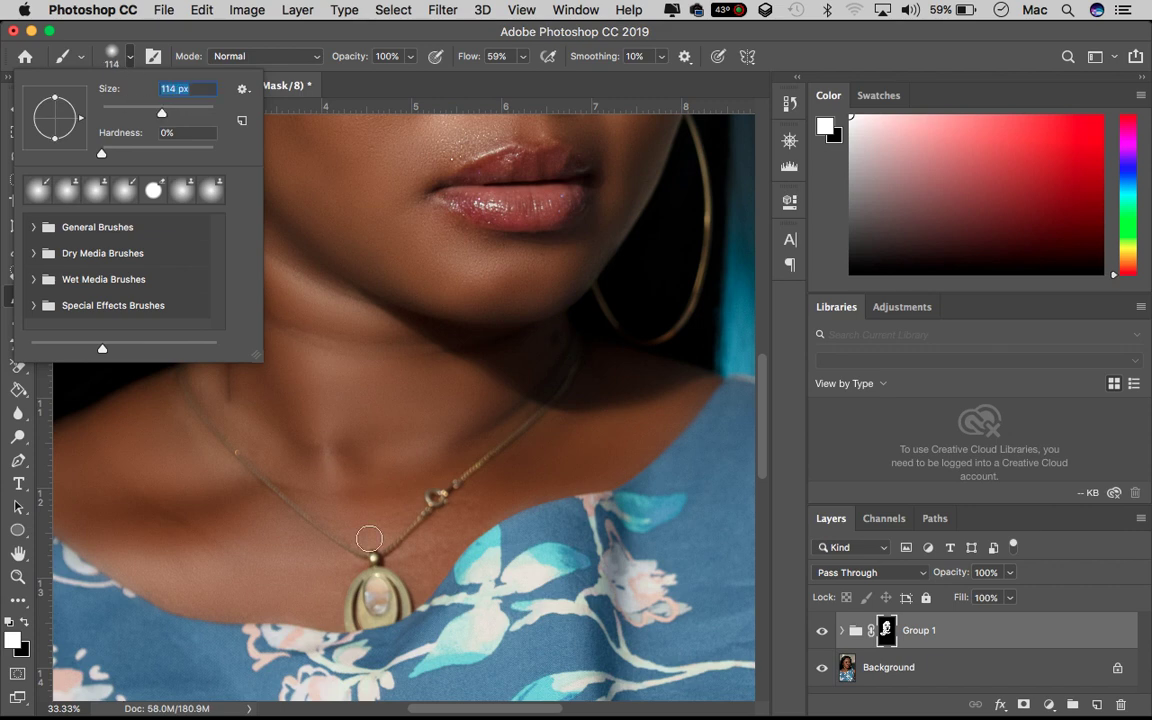
left_click(316, 501)
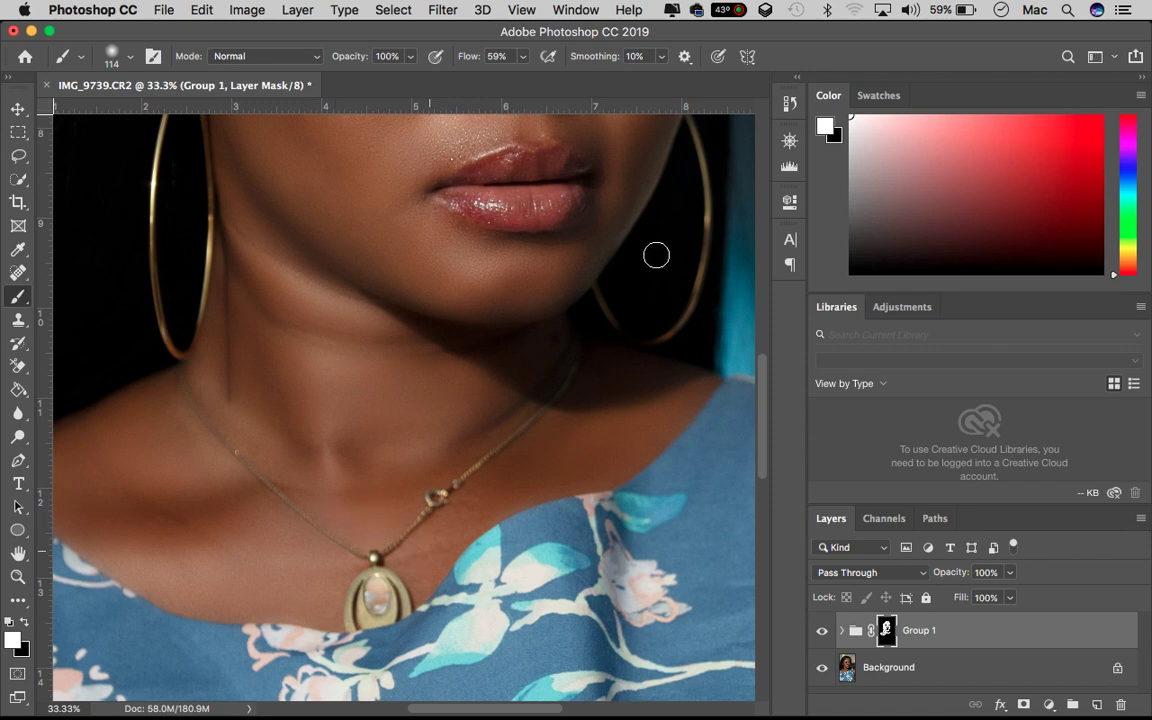
scroll(287, 522, "down", 2)
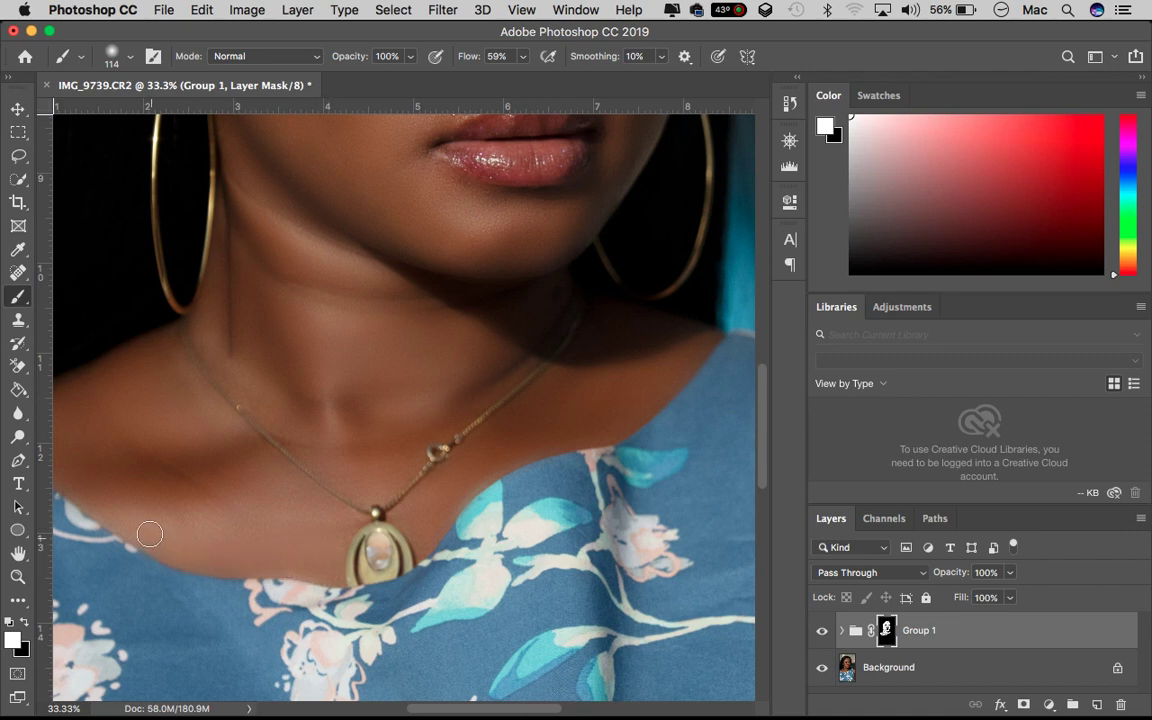
scroll(144, 530, "left", 3)
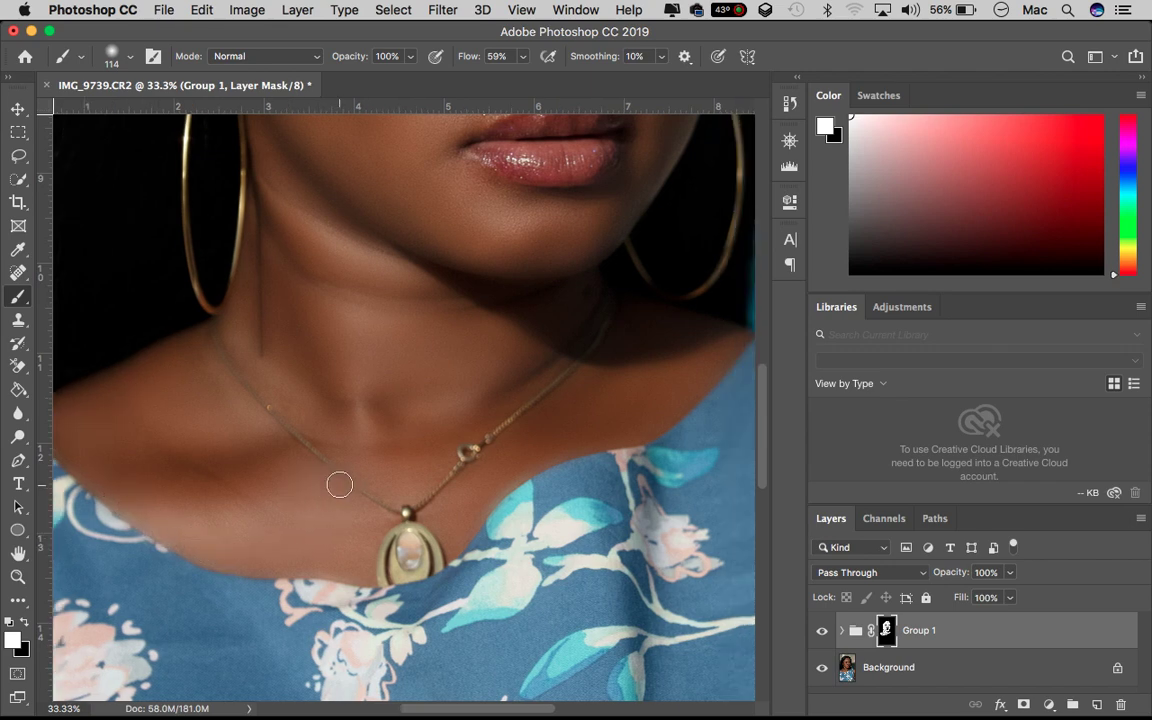
scroll(335, 480, "up", 3)
scroll(335, 480, "right", 3)
scroll(320, 465, "up", 2)
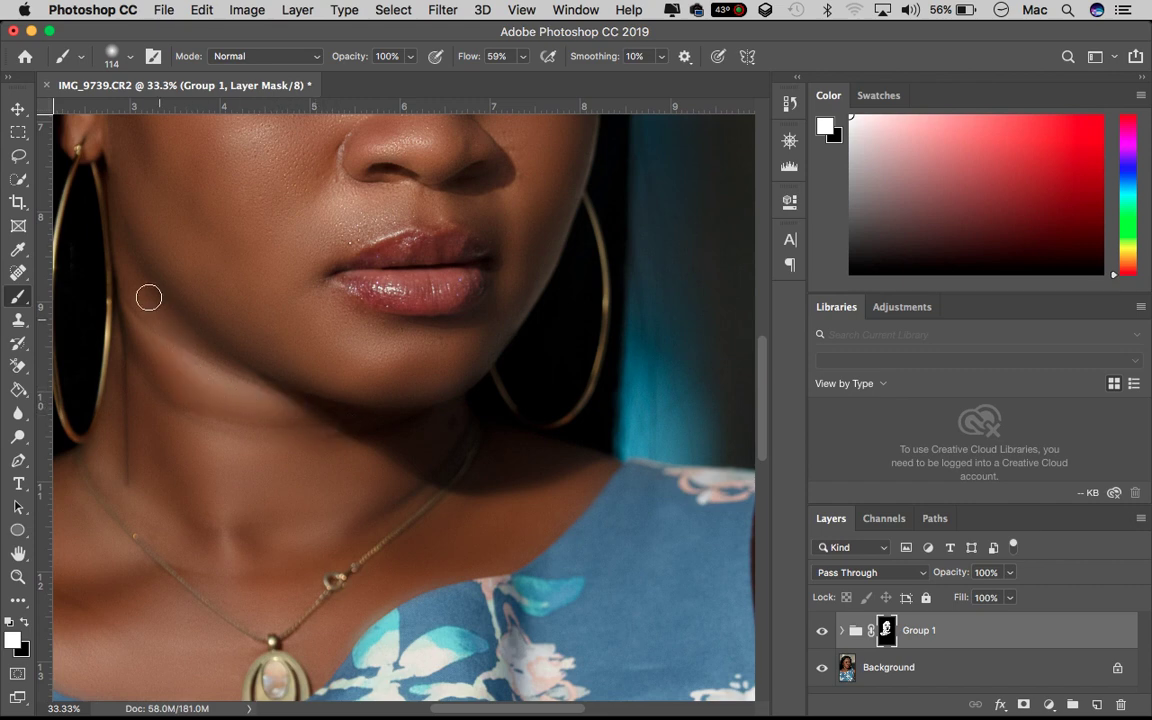
scroll(281, 343, "up", 1)
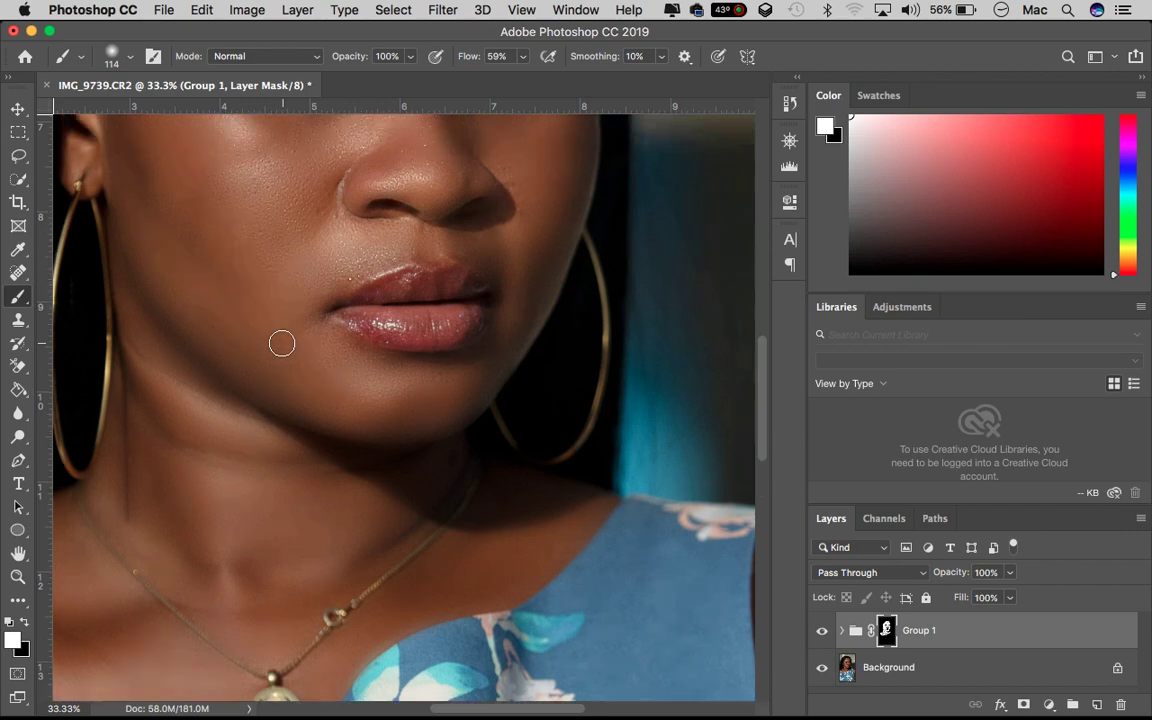
scroll(281, 343, "up", 3)
scroll(281, 343, "up", 2)
scroll(281, 343, "up", 3)
scroll(281, 343, "up", 2)
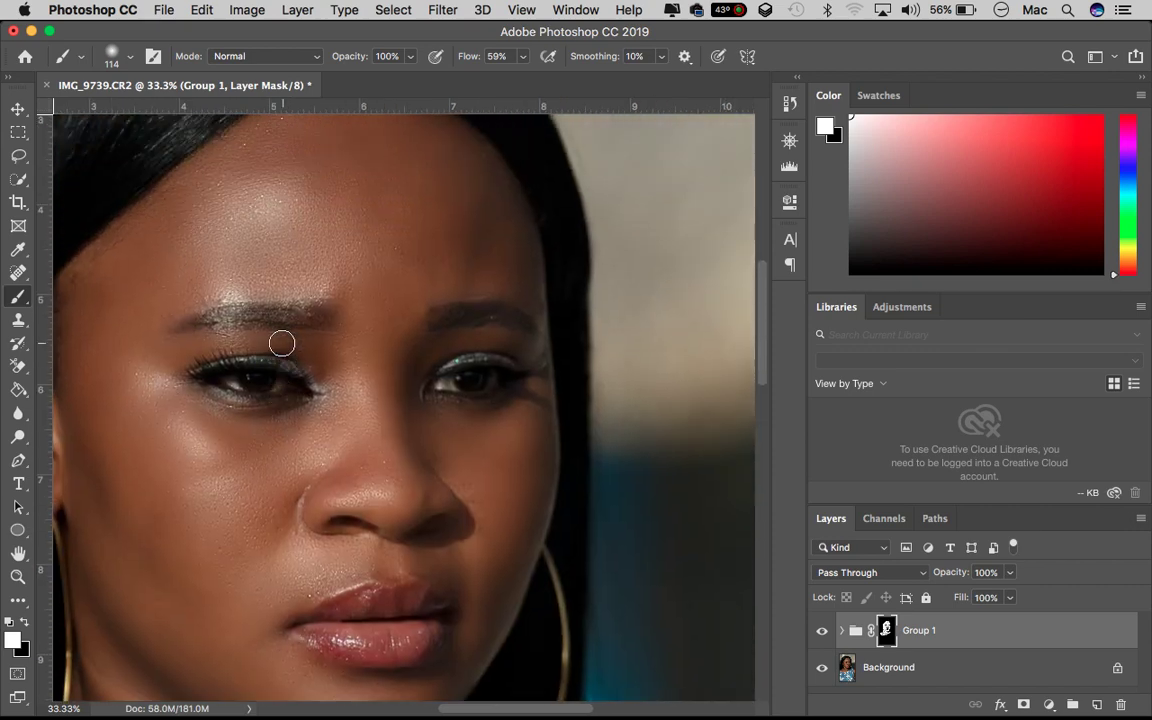
Continue painting smoothing around the nose, upper lip and chin.
scroll(281, 337, "left", 2)
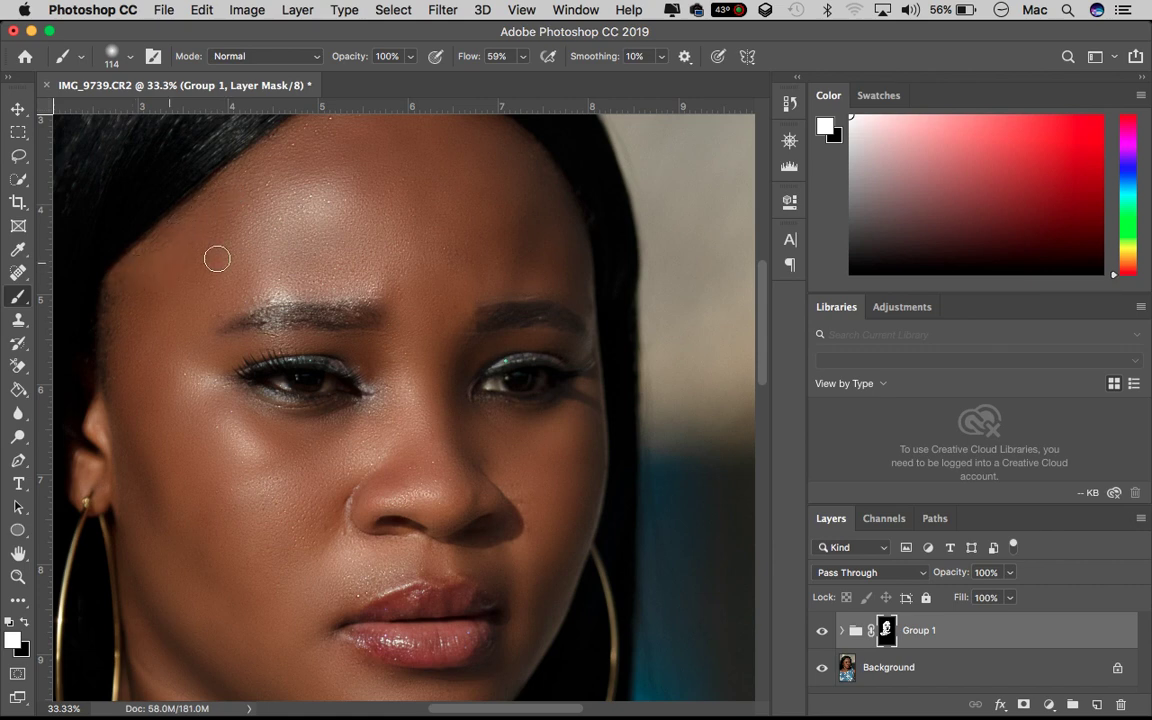
scroll(217, 259, "up", 2)
scroll(217, 259, "right", 2)
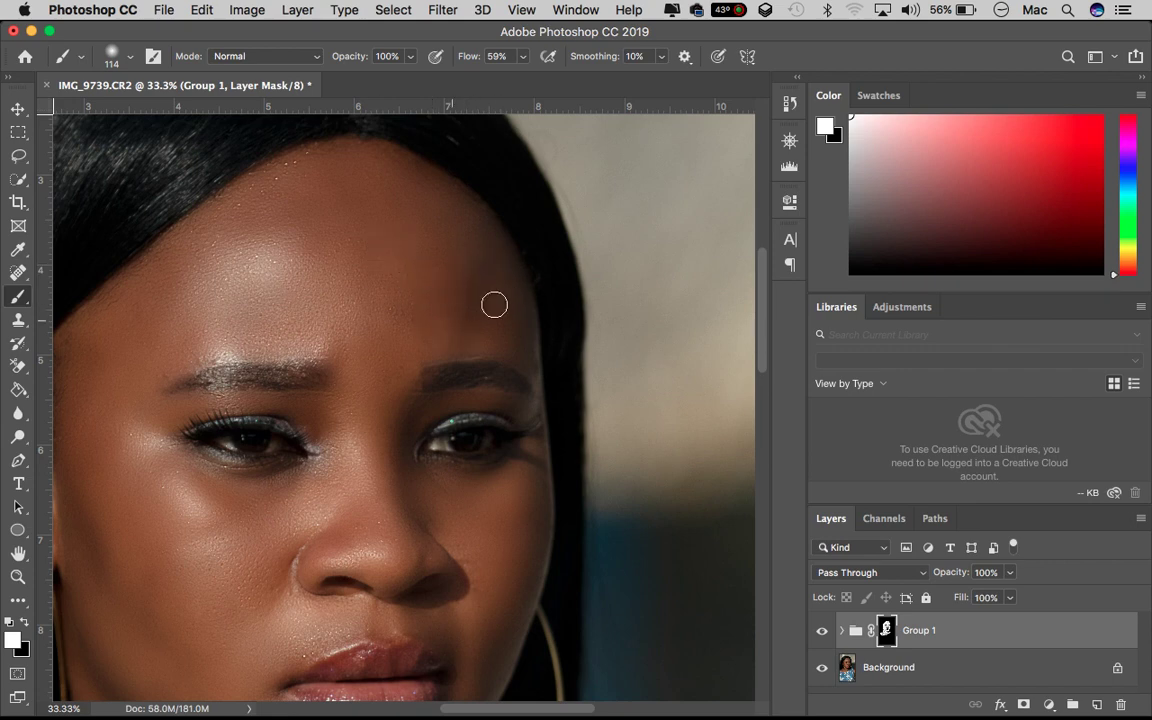
scroll(360, 270, "down", 2)
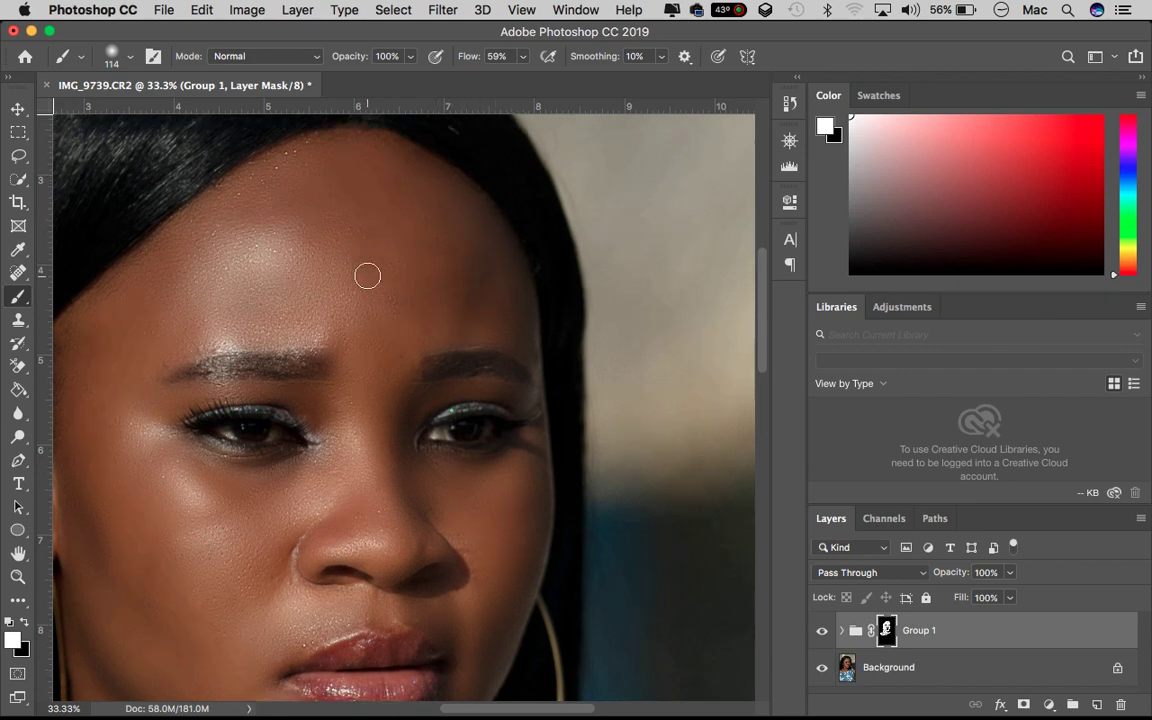
scroll(365, 272, "down", 2)
scroll(365, 272, "down", 2)
scroll(440, 370, "down", 1)
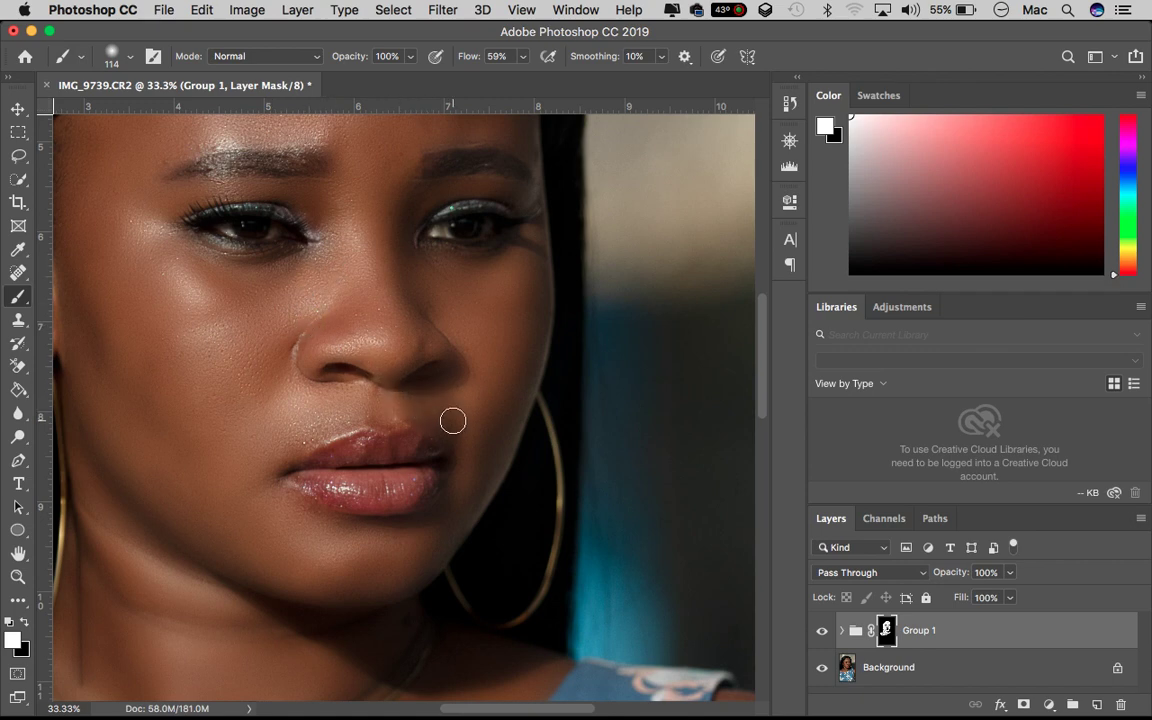
scroll(453, 418, "down", 2)
scroll(453, 420, "down", 5)
scroll(453, 420, "right", 3)
scroll(453, 420, "down", 2)
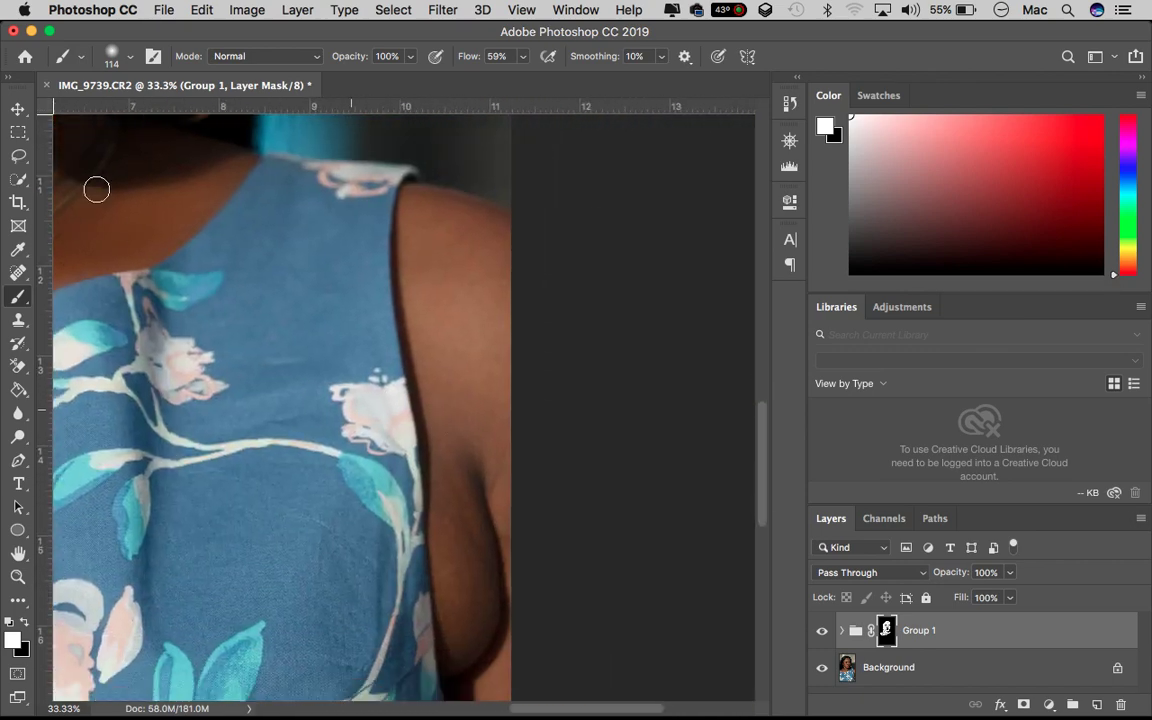
Set the brush to 172 px and reveal smoothing along the shoulder and arm edge.
left_click(132, 57)
left_click_drag(178, 114, 167, 112)
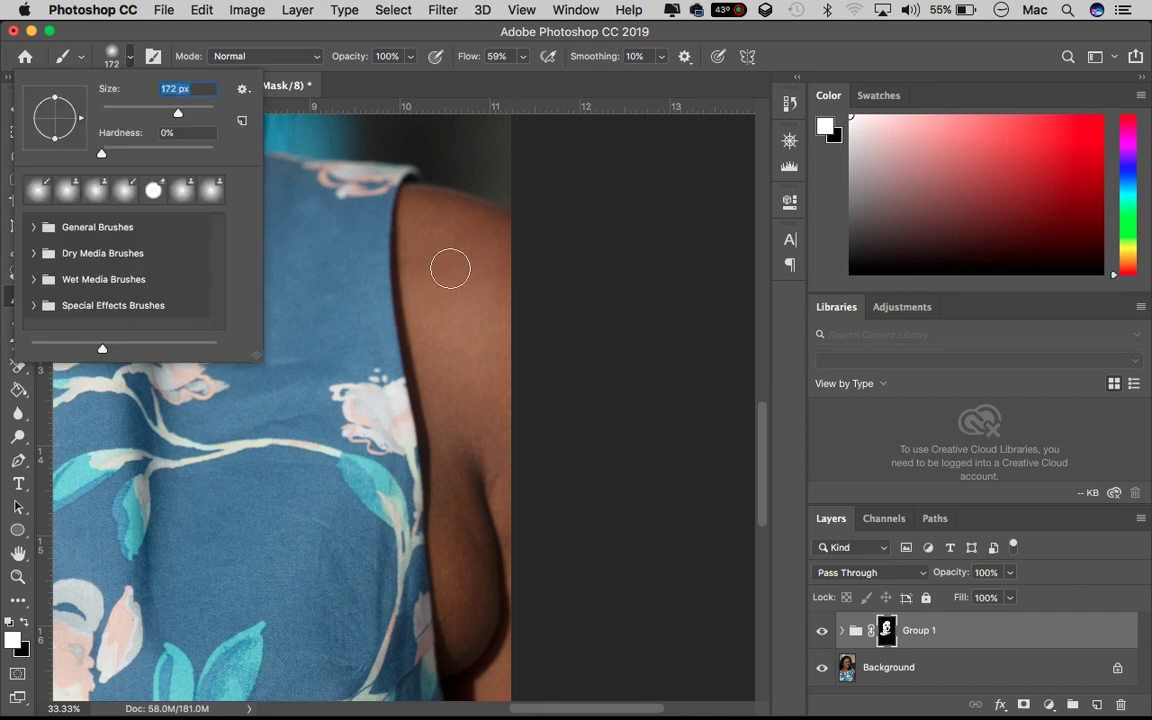
key("Return")
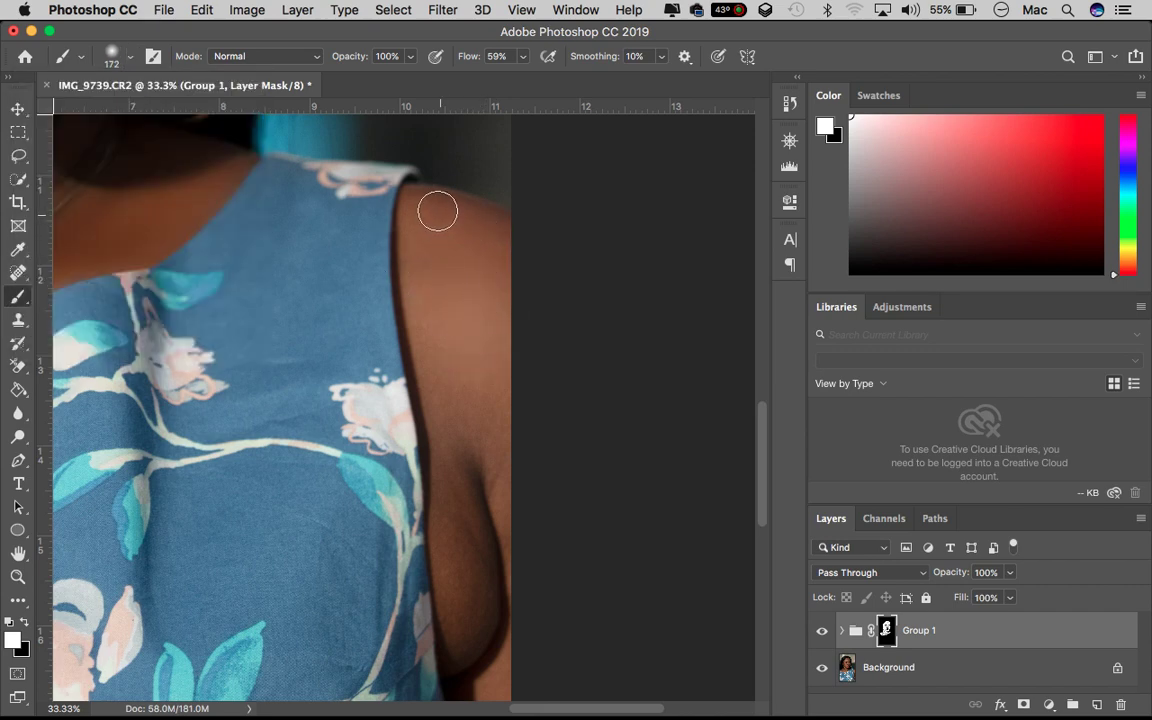
mouse_move(465, 218)
left_mouse_down()
mouse_move(427, 267)
mouse_move(429, 360)
mouse_move(455, 443)
left_mouse_up()
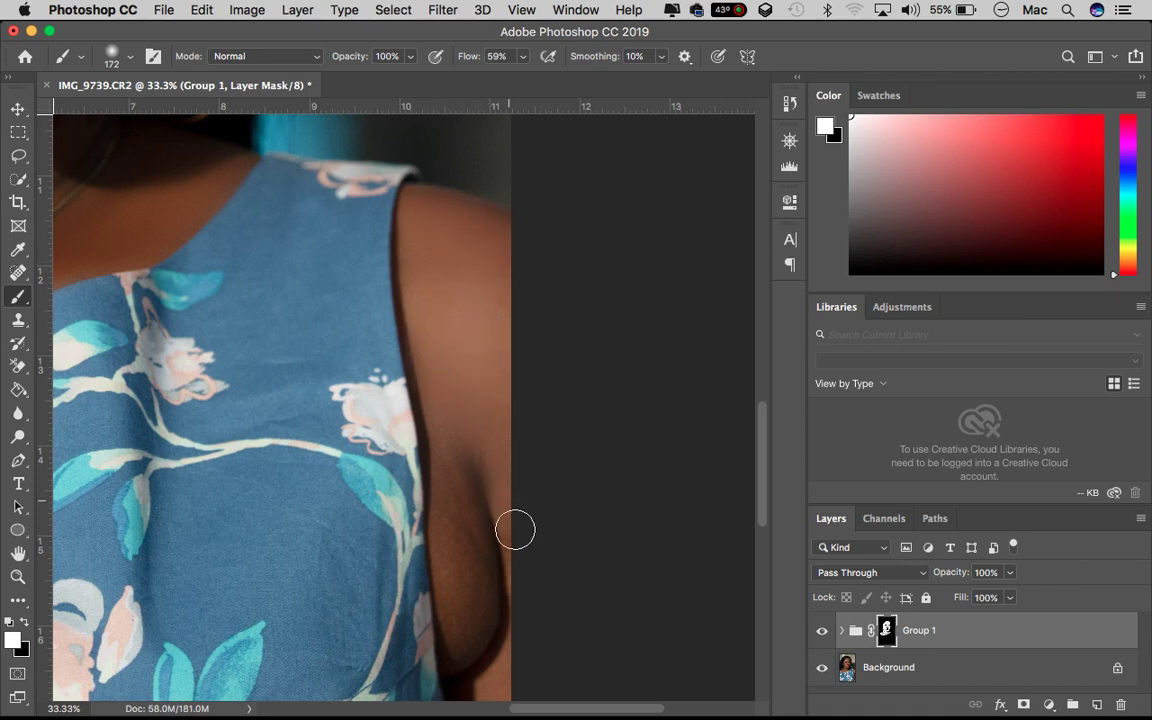
Zoom out to view the whole face and dress.
scroll(483, 542, "down", 10)
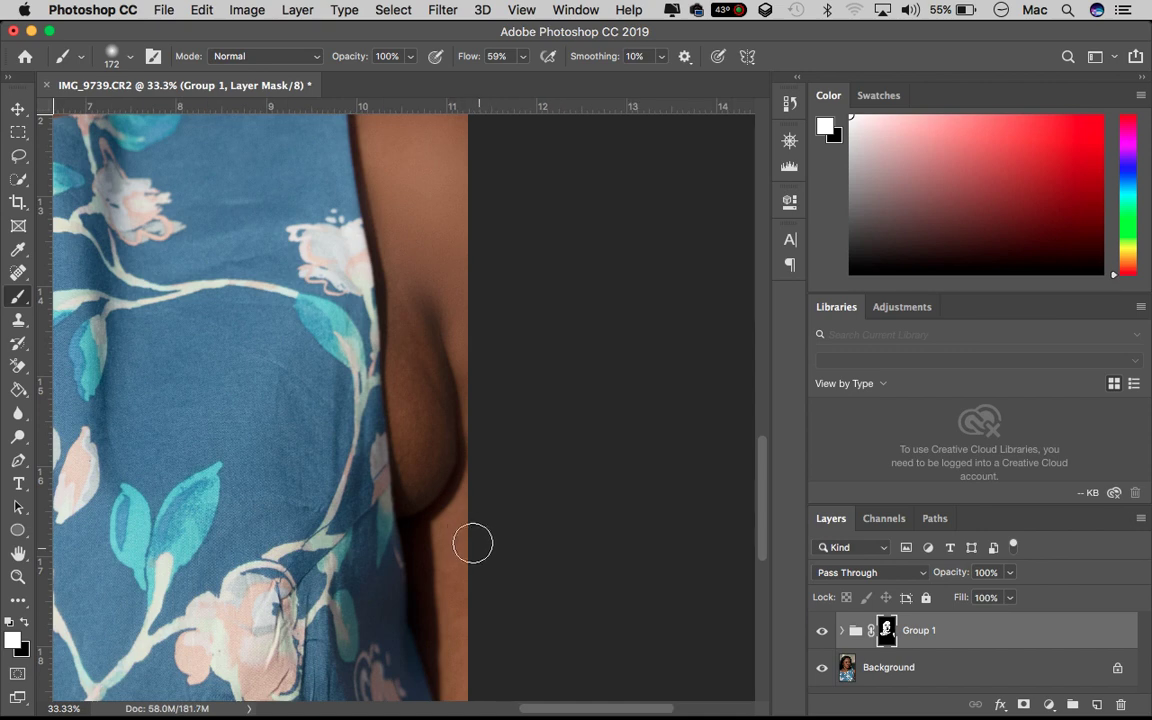
scroll(466, 522, "down", 1)
scroll(468, 521, "up", 5)
scroll(468, 521, "left", 2)
scroll(468, 522, "up", 8)
scroll(468, 522, "left", 5)
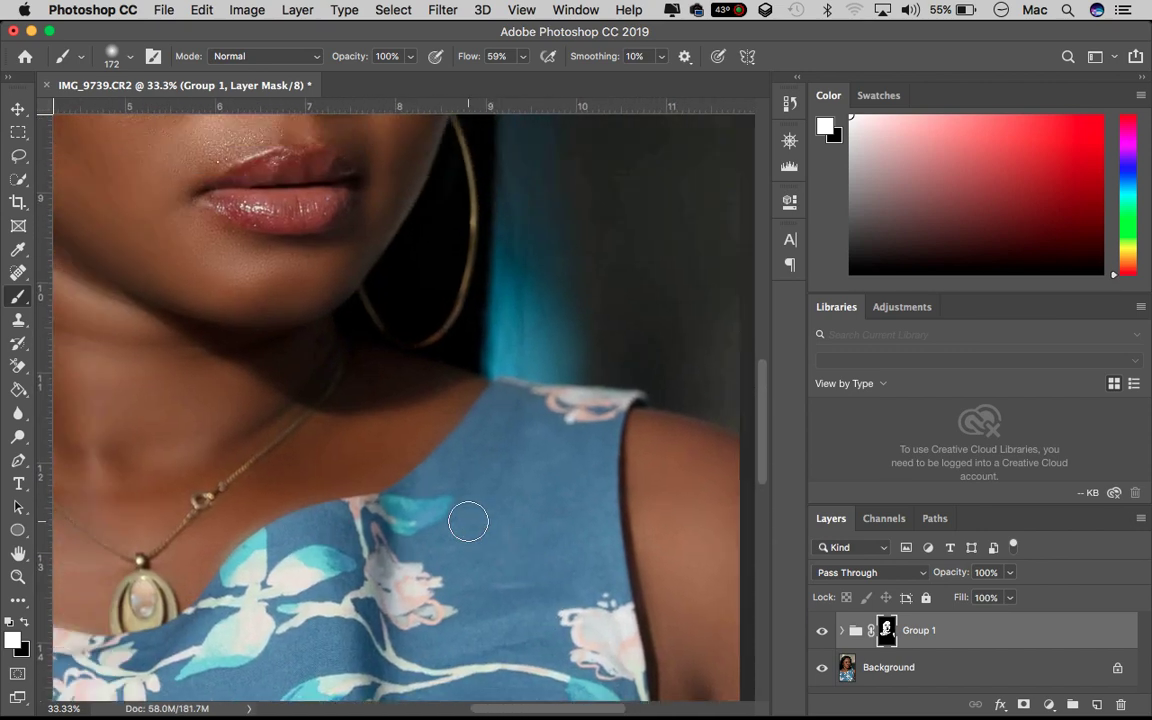
scroll(468, 522, "up", 3)
key("super+minus")
key("super+minus")
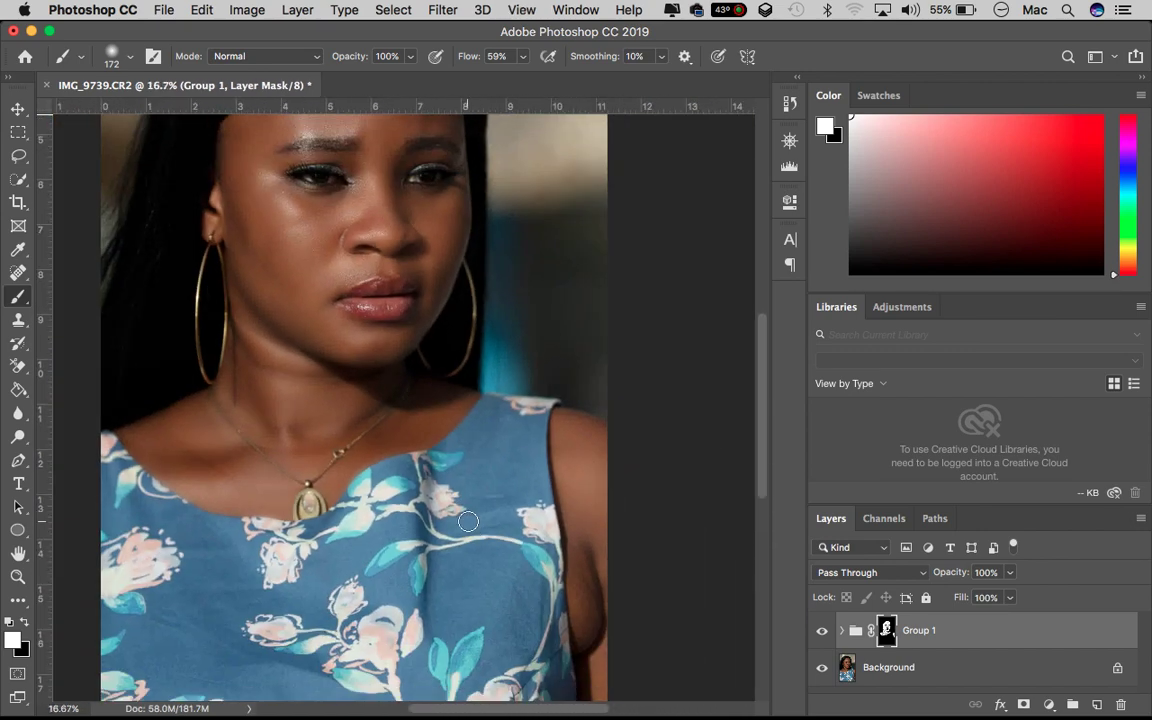
scroll(561, 494, "up", 2)
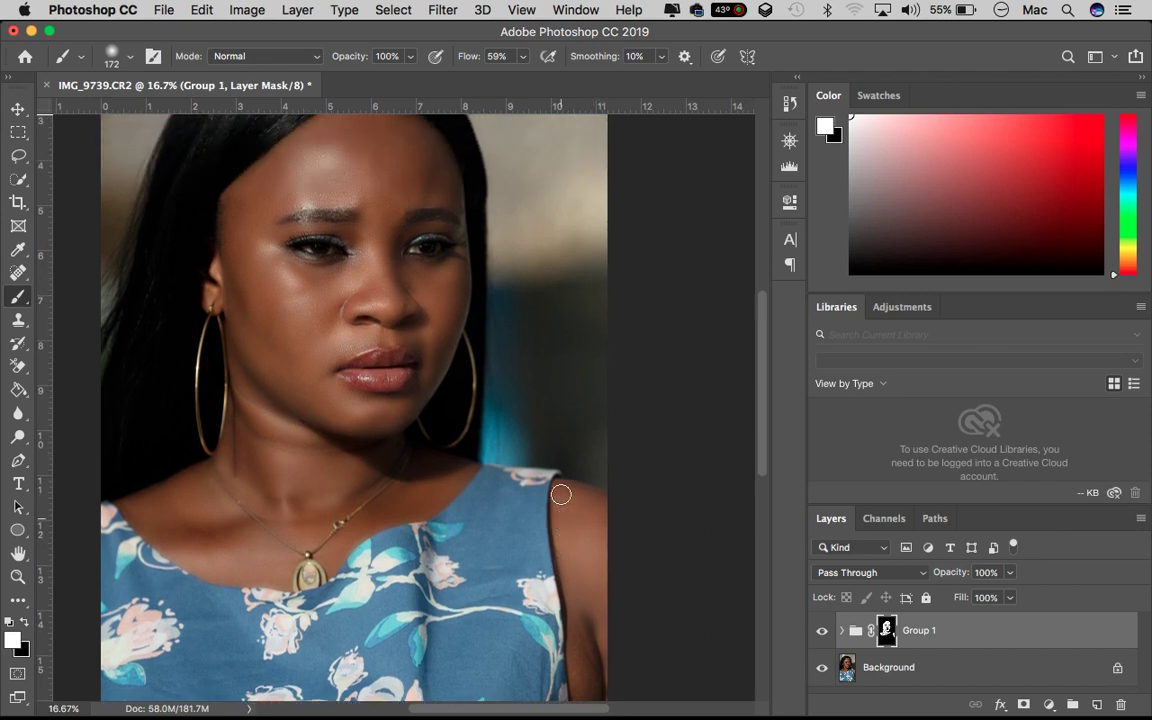
scroll(561, 494, "up", 2)
scroll(561, 494, "left", 1)
Crop the bottom edge up to just below the neckline, then zoom in on the face.
left_click(18, 205)
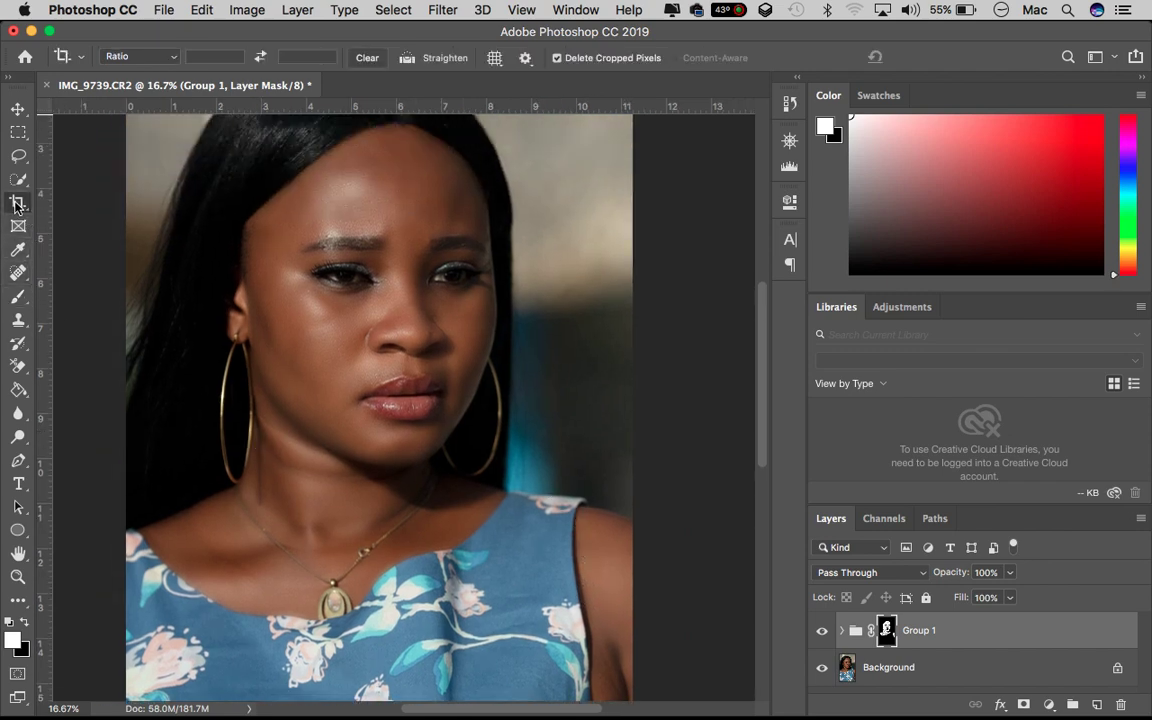
scroll(348, 533, "down", 3)
scroll(348, 533, "down", 5)
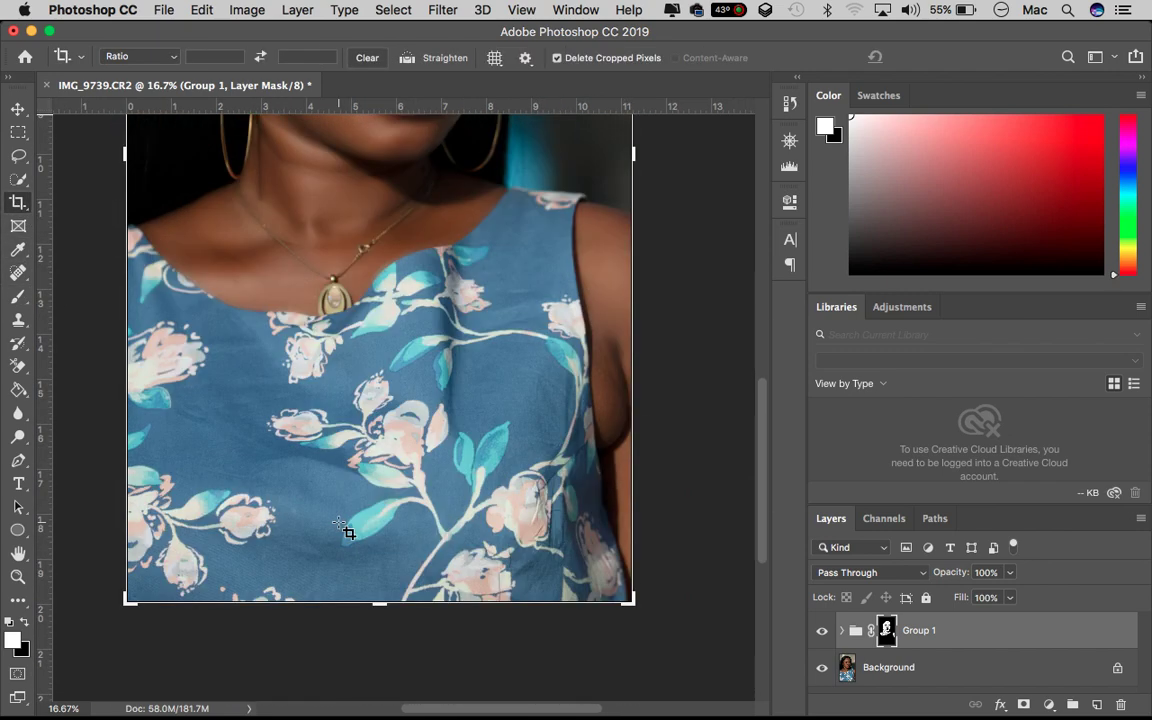
left_click_drag(380, 605, 375, 468)
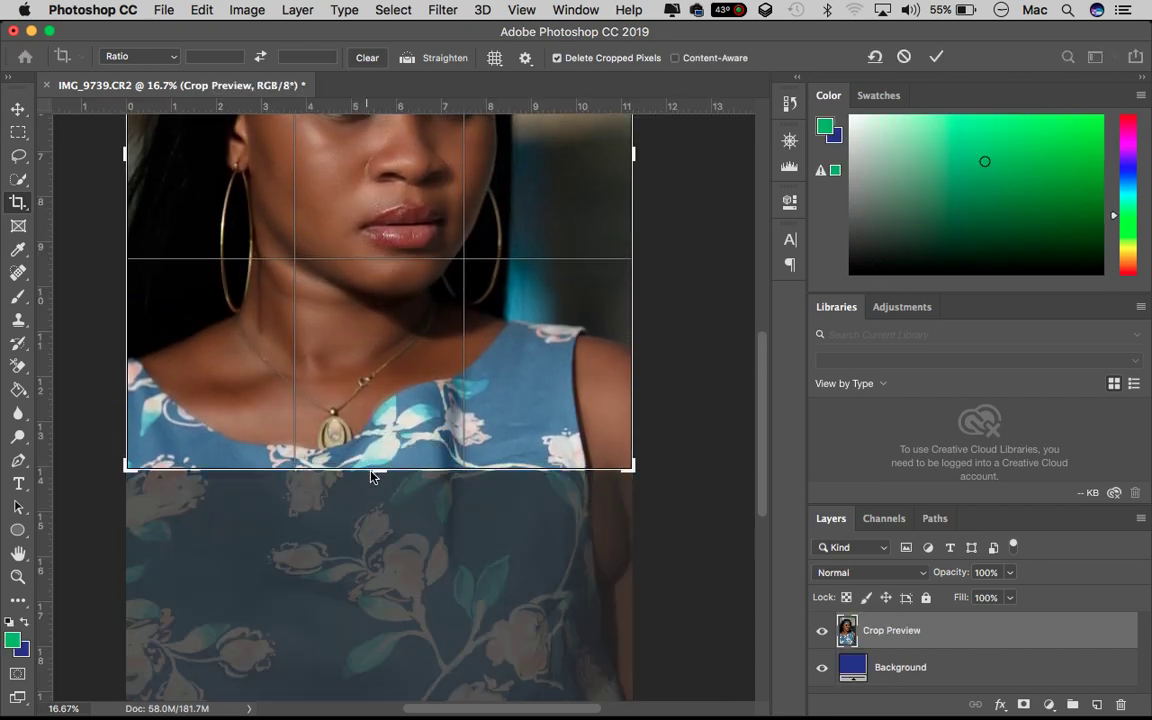
scroll(372, 477, "down", 2)
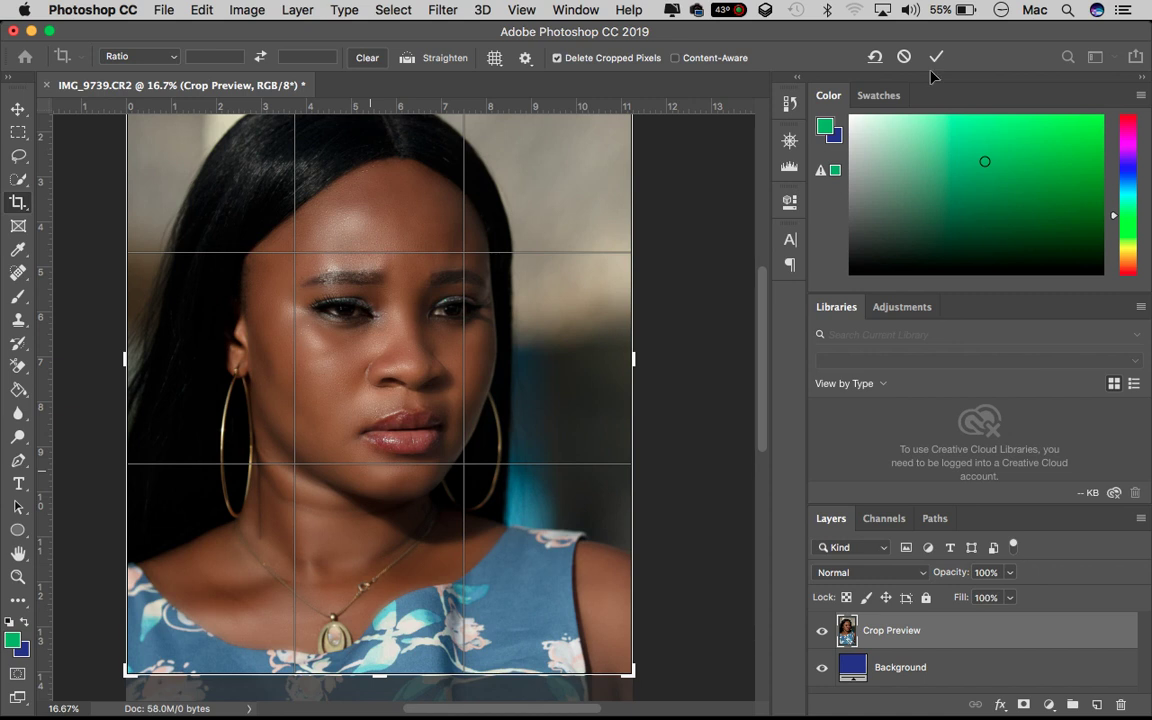
left_click(937, 56)
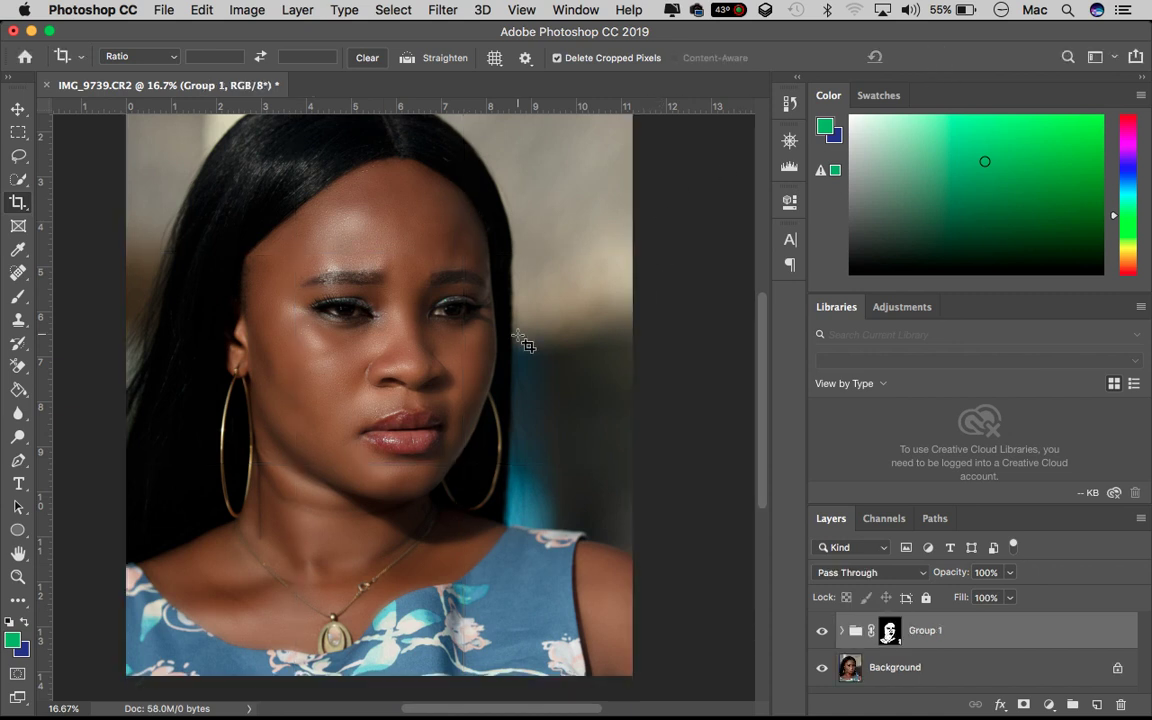
scroll(528, 345, "up", 3)
scroll(528, 345, "down", 4)
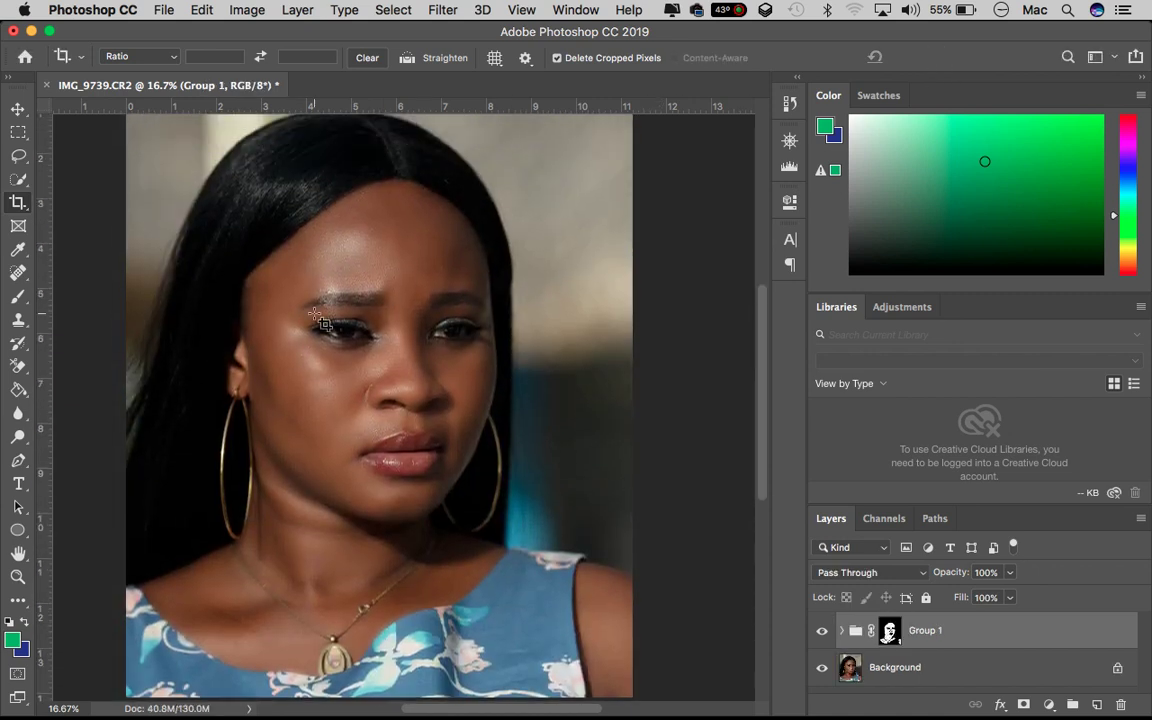
key("ctrl+plus")
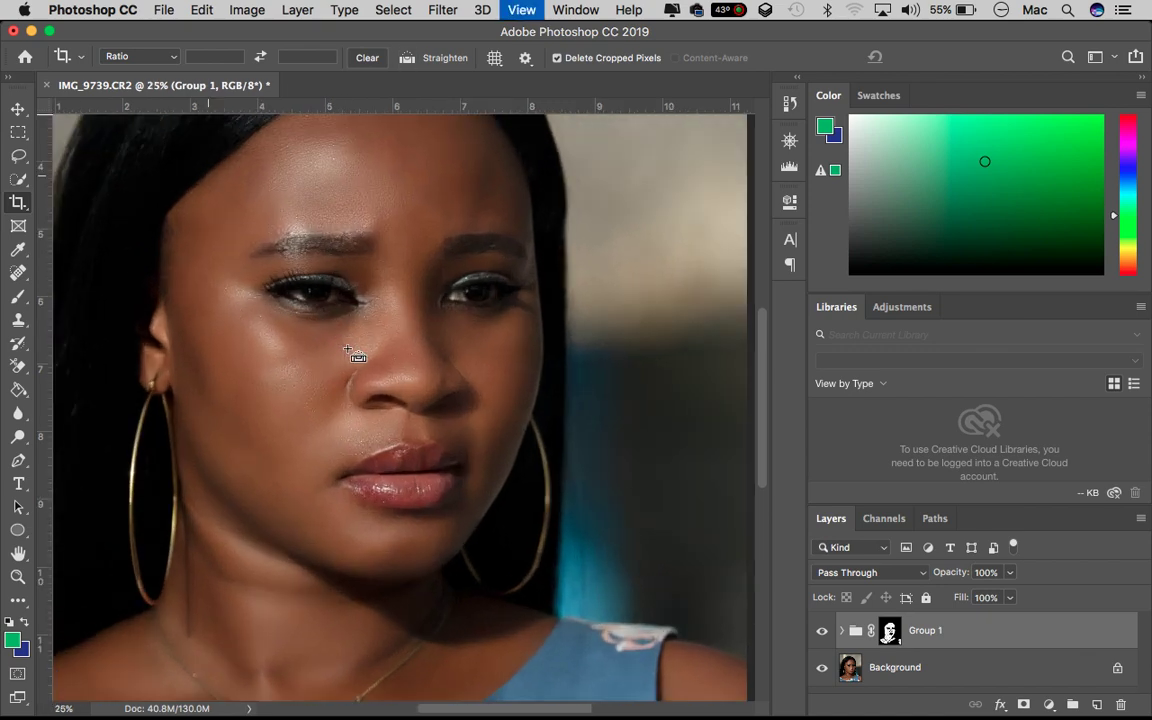
key("ctrl+plus")
key("ctrl+plus")
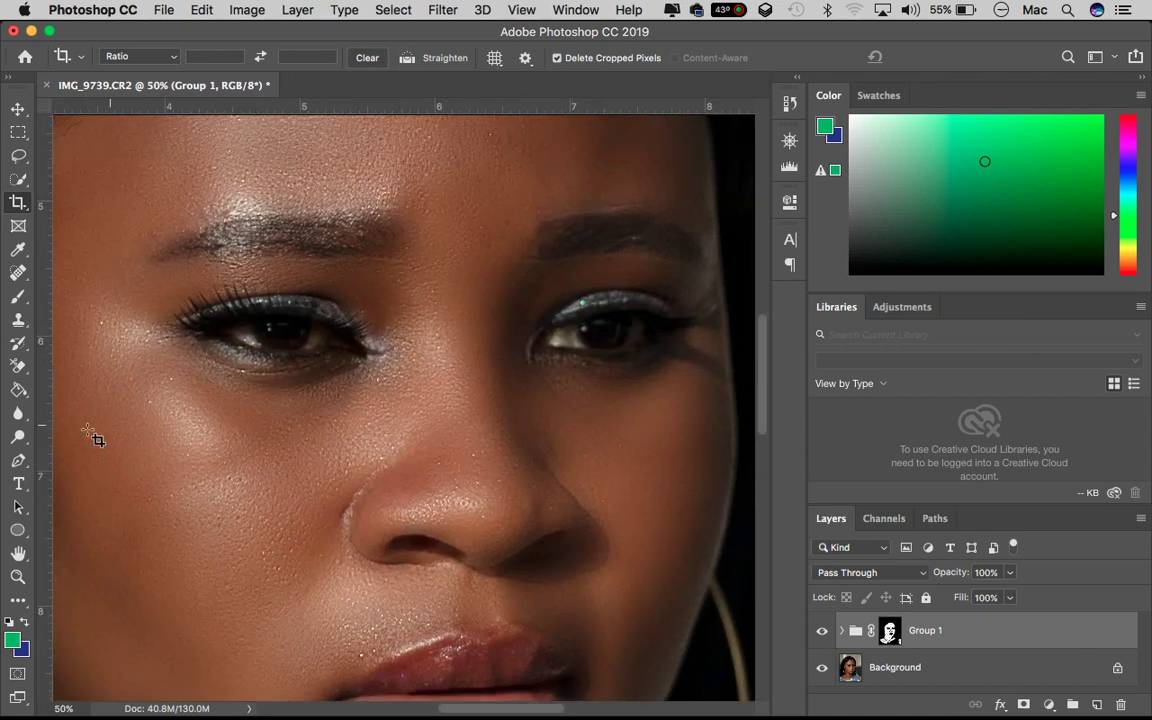
Set the foreground colour to black, return to the Brush, and compare the retouch before/after.
left_click(16, 641)
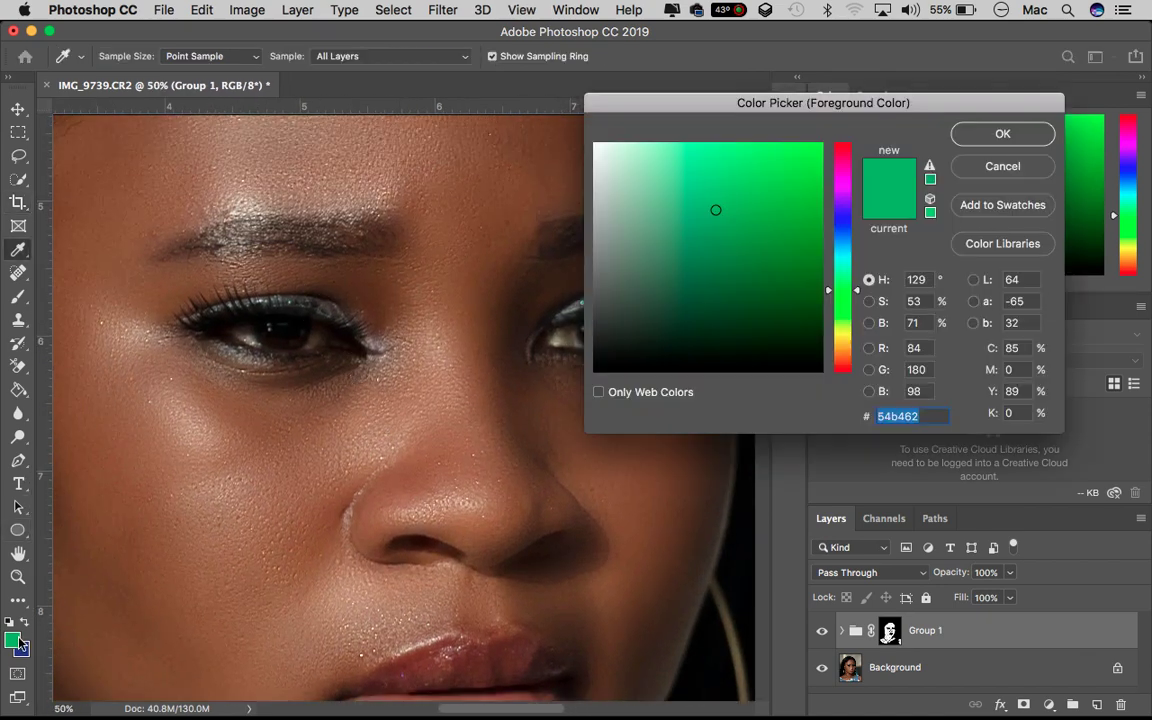
left_click_drag(600, 366, 597, 394)
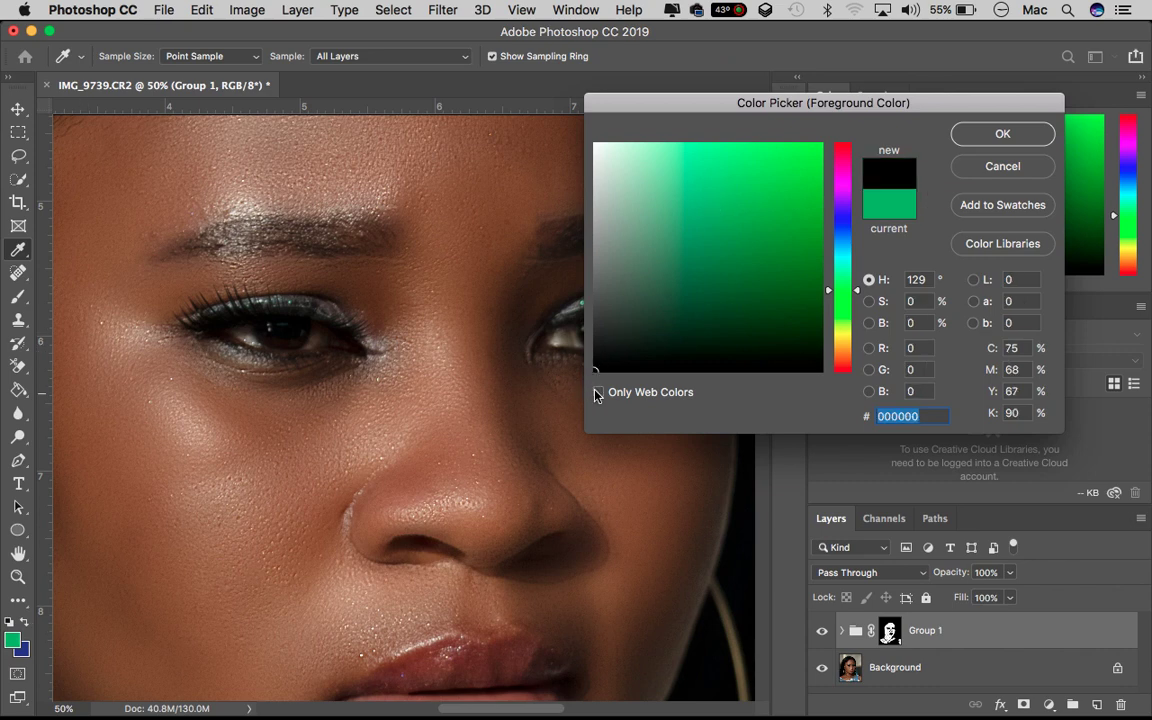
left_click(1001, 134)
key("c")
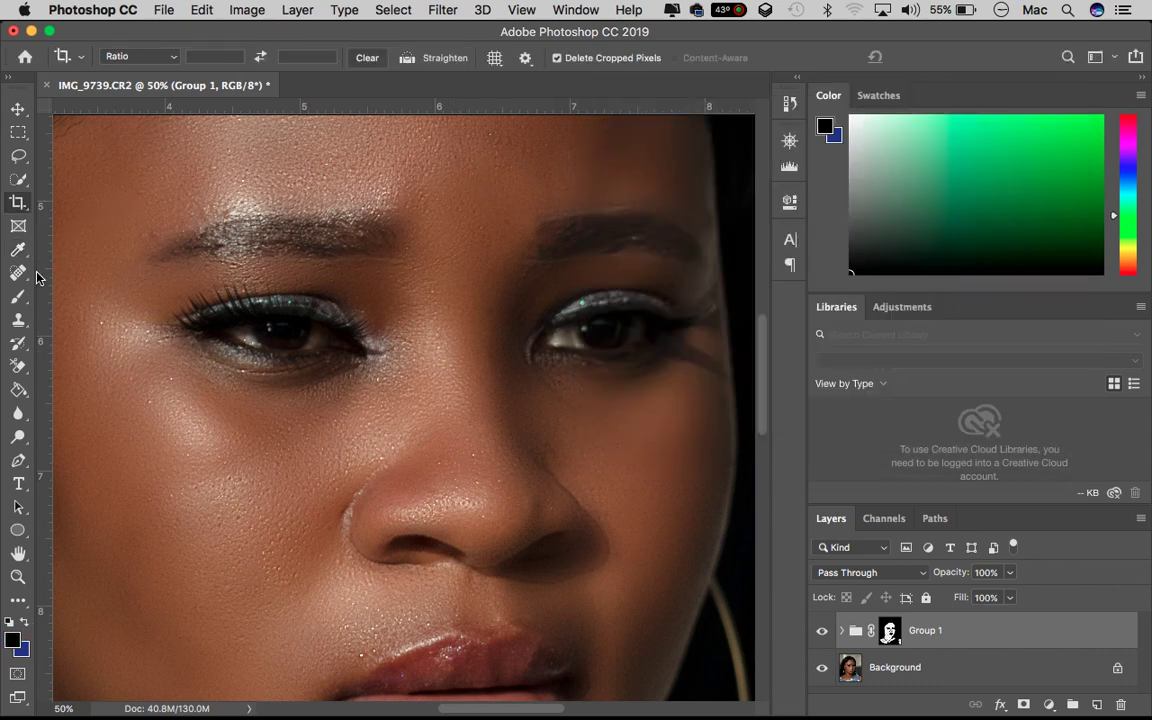
key("b")
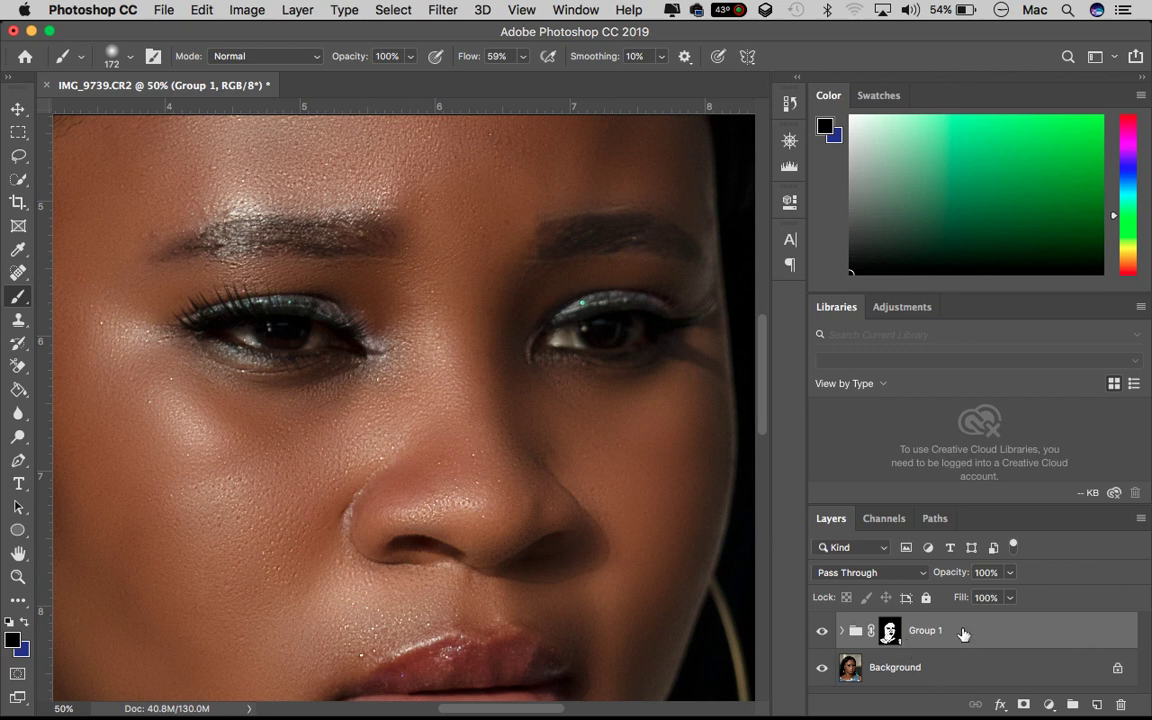
key("BackSpace")
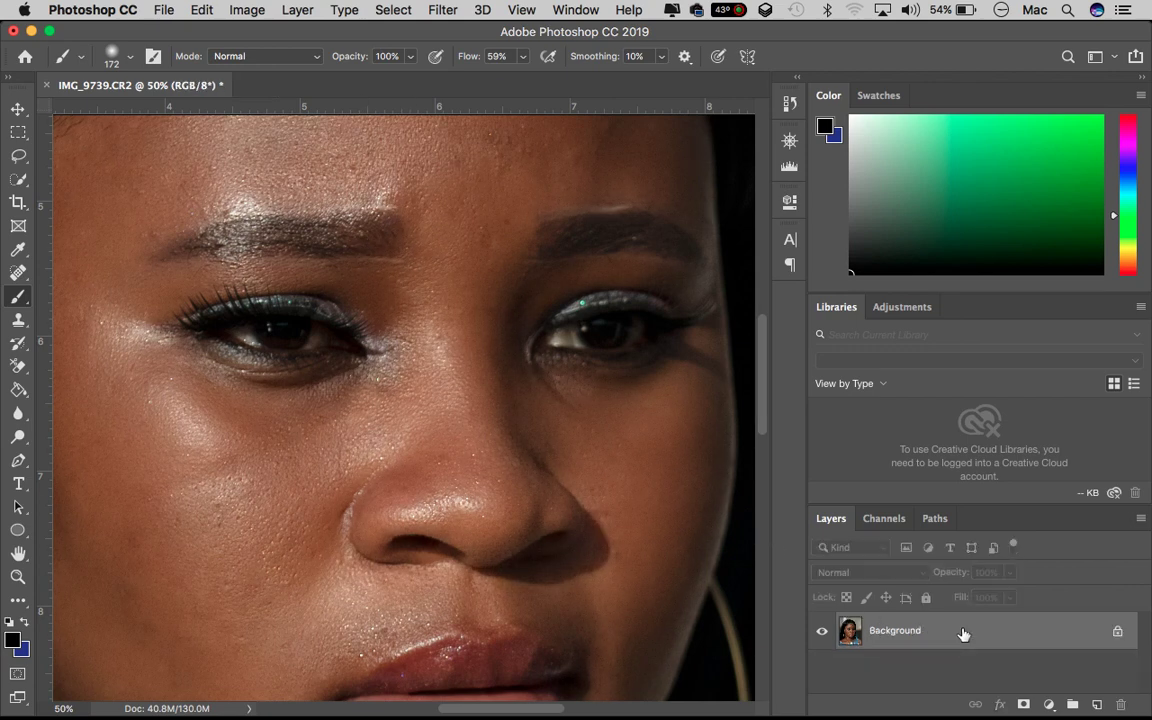
key("ctrl+z")
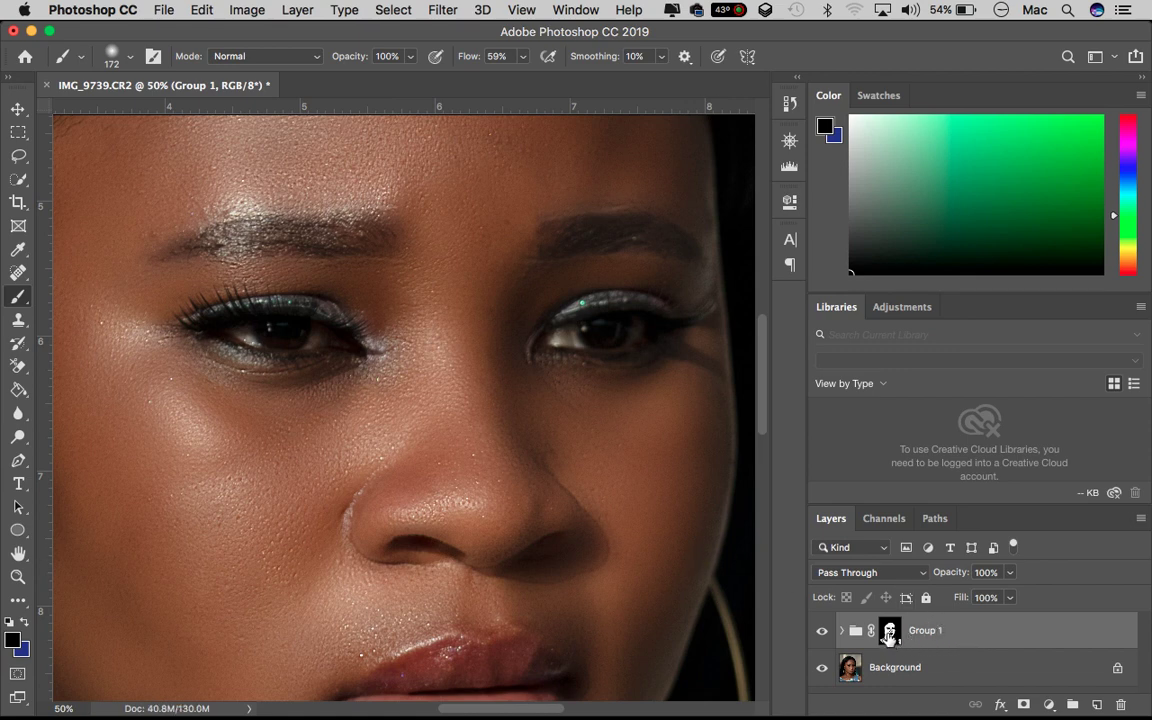
Target Group 1's mask, shrink the brush to 71 px, and paint along both eyebrows.
left_click(889, 638)
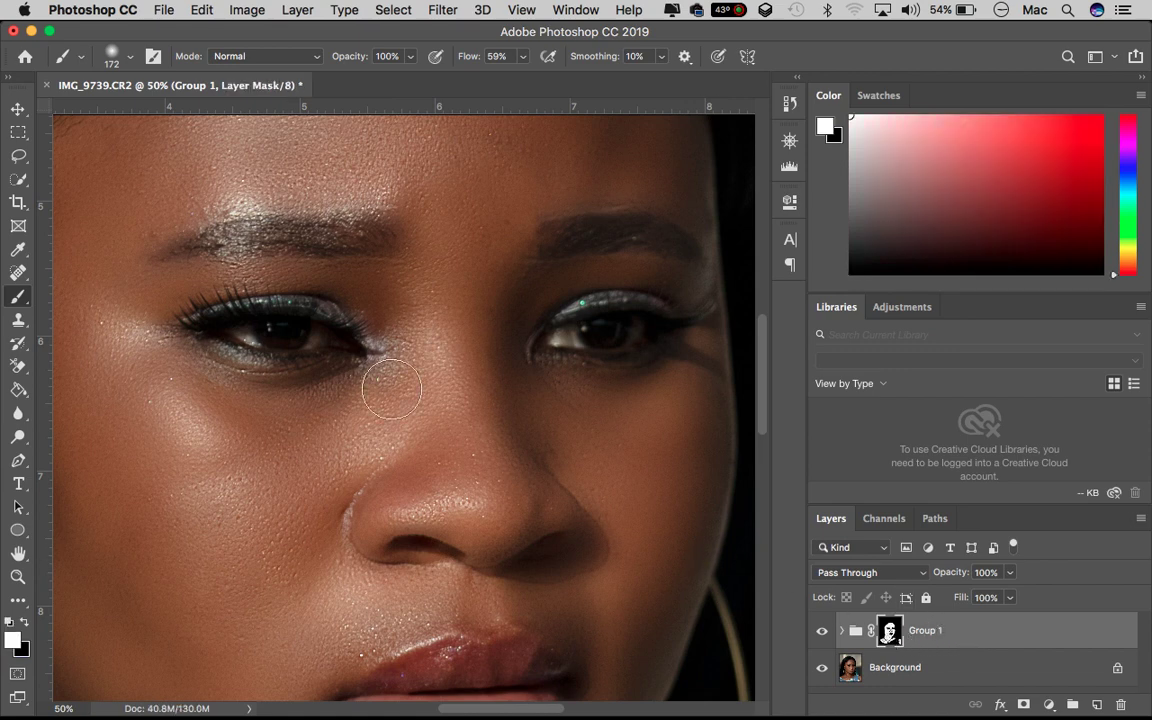
left_click(131, 64)
left_click_drag(120, 105, 141, 112)
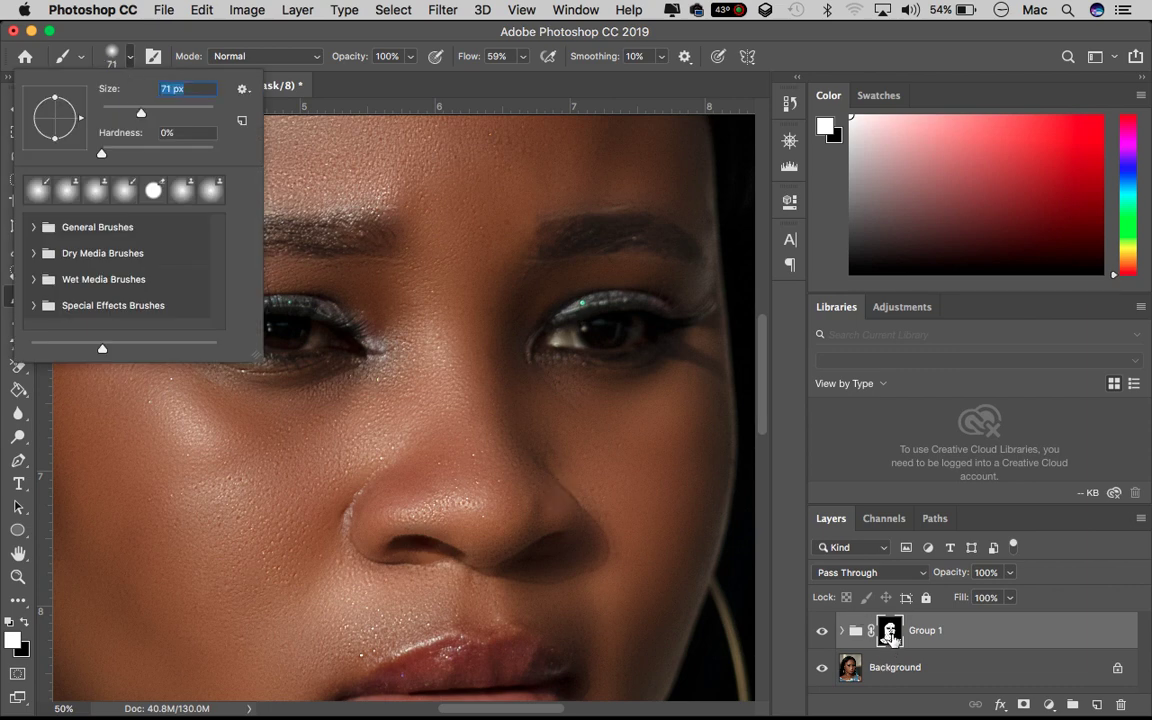
key("Return")
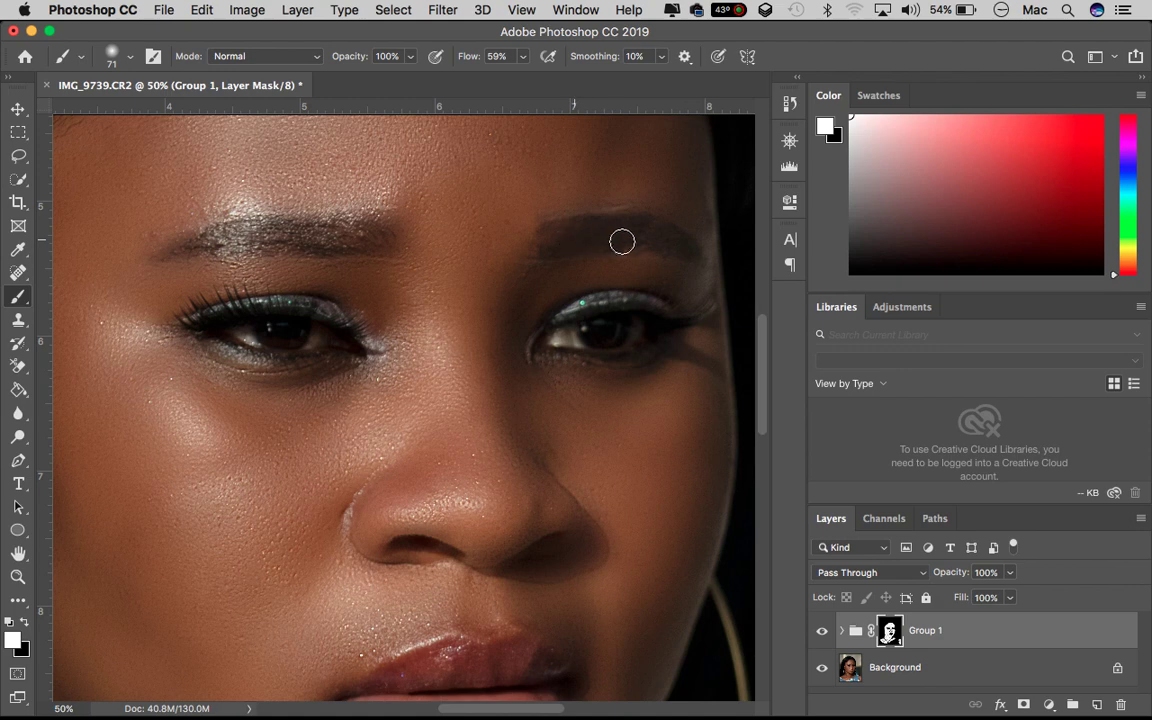
left_click_drag(656, 231, 566, 234)
mouse_move(373, 242)
left_mouse_down()
mouse_move(270, 233)
mouse_move(193, 244)
mouse_move(373, 237)
left_mouse_up()
scroll(313, 287, "right", 3)
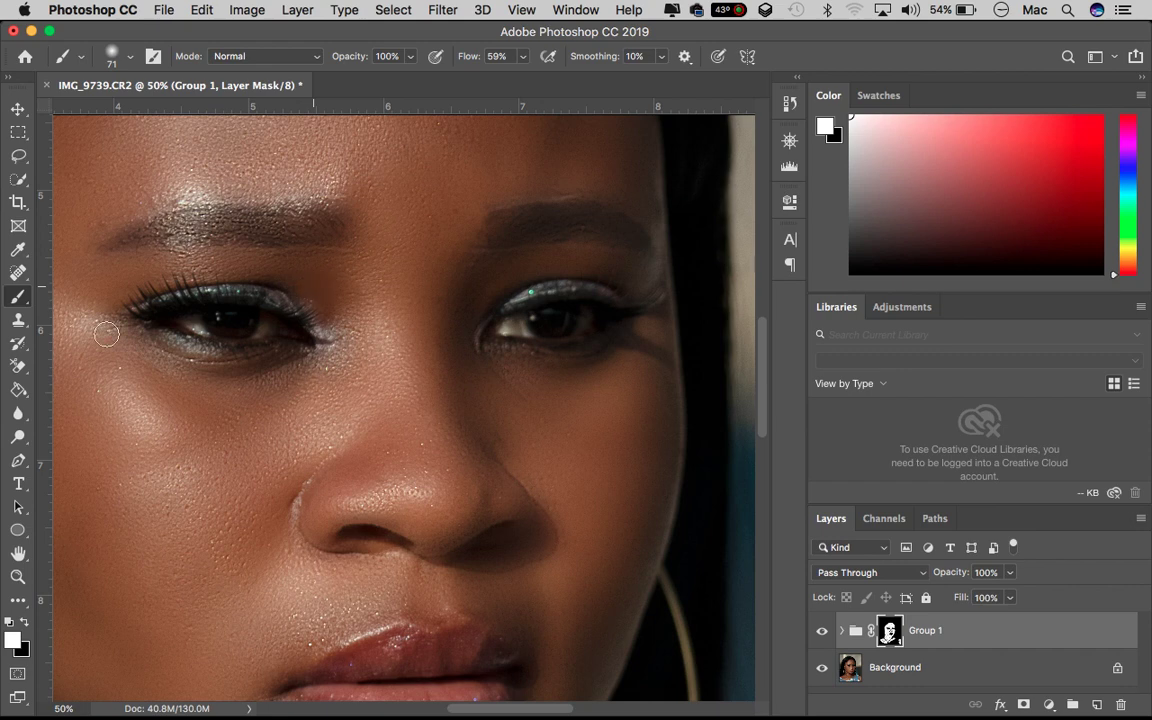
Use a 59 px Clone Stamp to set a source and clone over the brow.
left_click(18, 319)
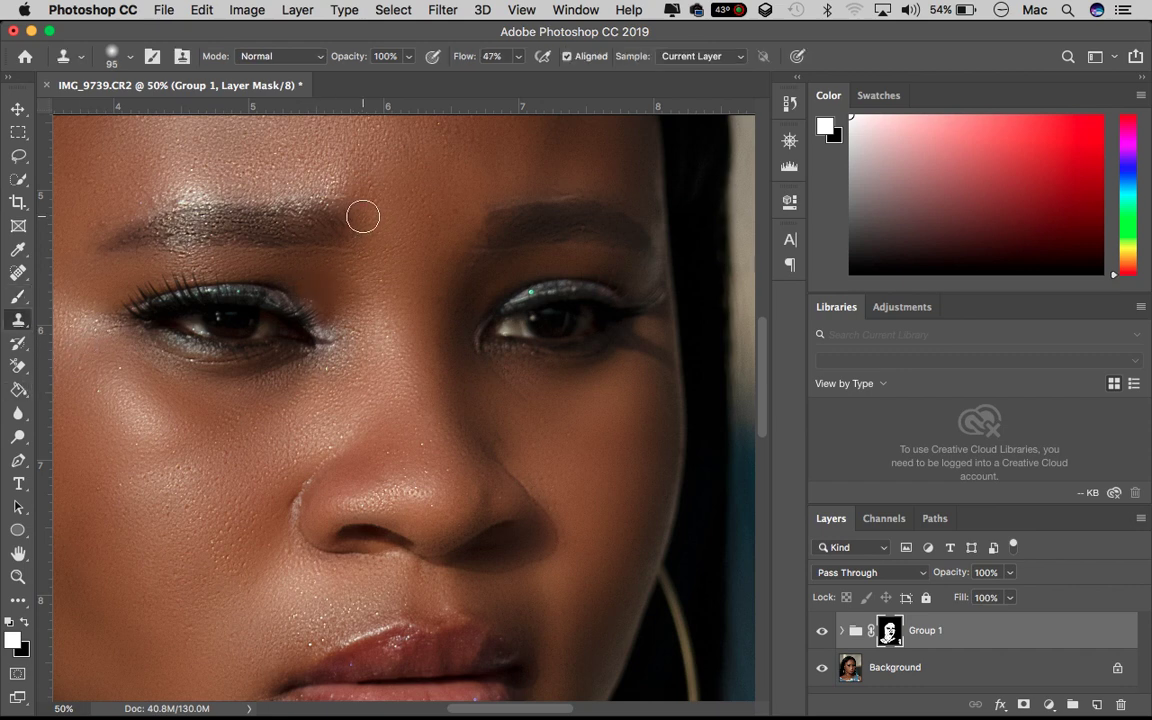
left_click(131, 58)
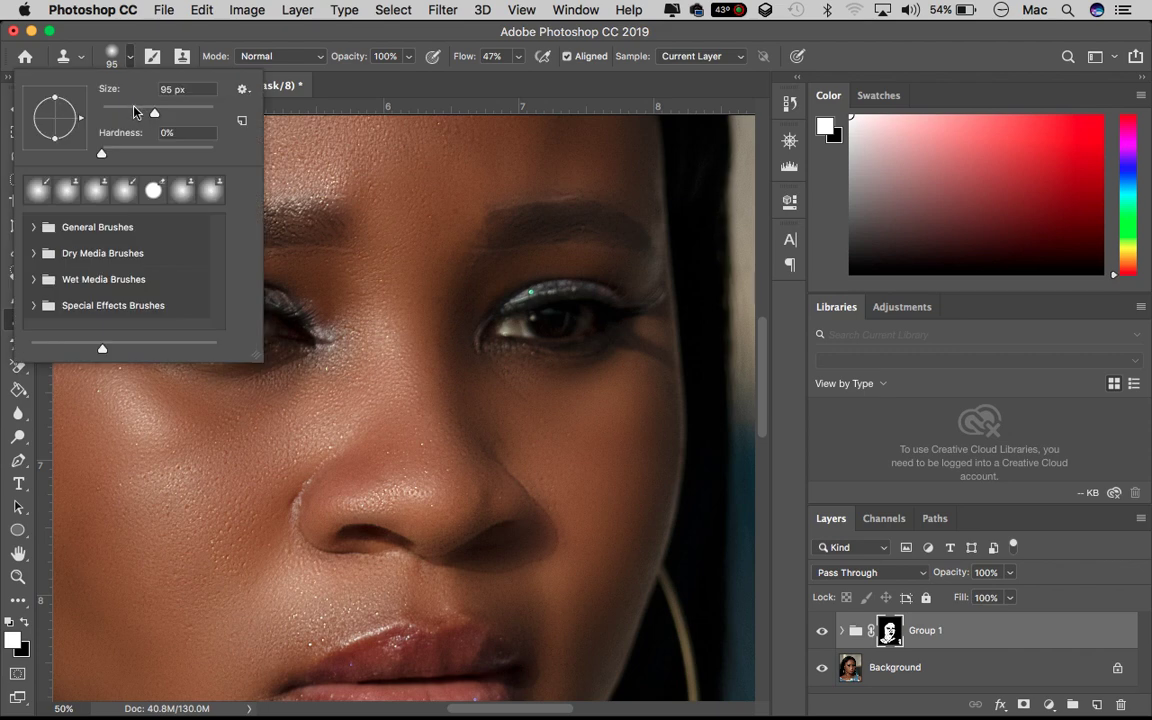
left_click(136, 112)
scroll(383, 160, "up", 3)
scroll(380, 160, "up", 2)
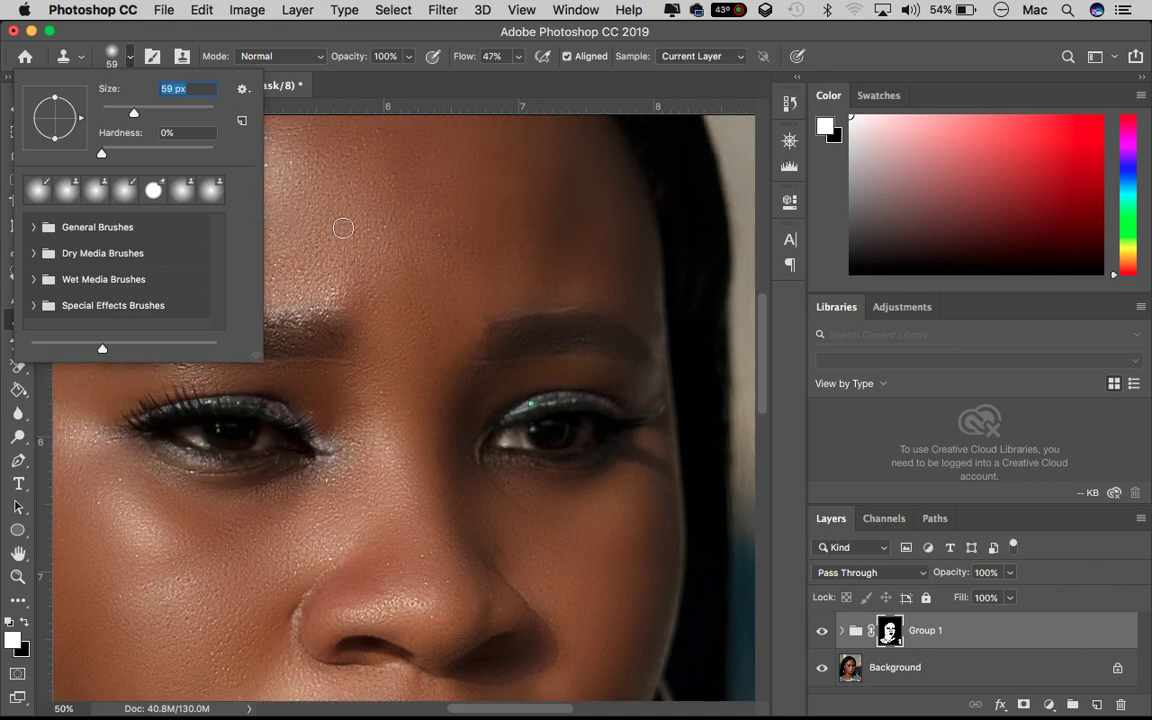
left_click(346, 235)
left_click(352, 260)
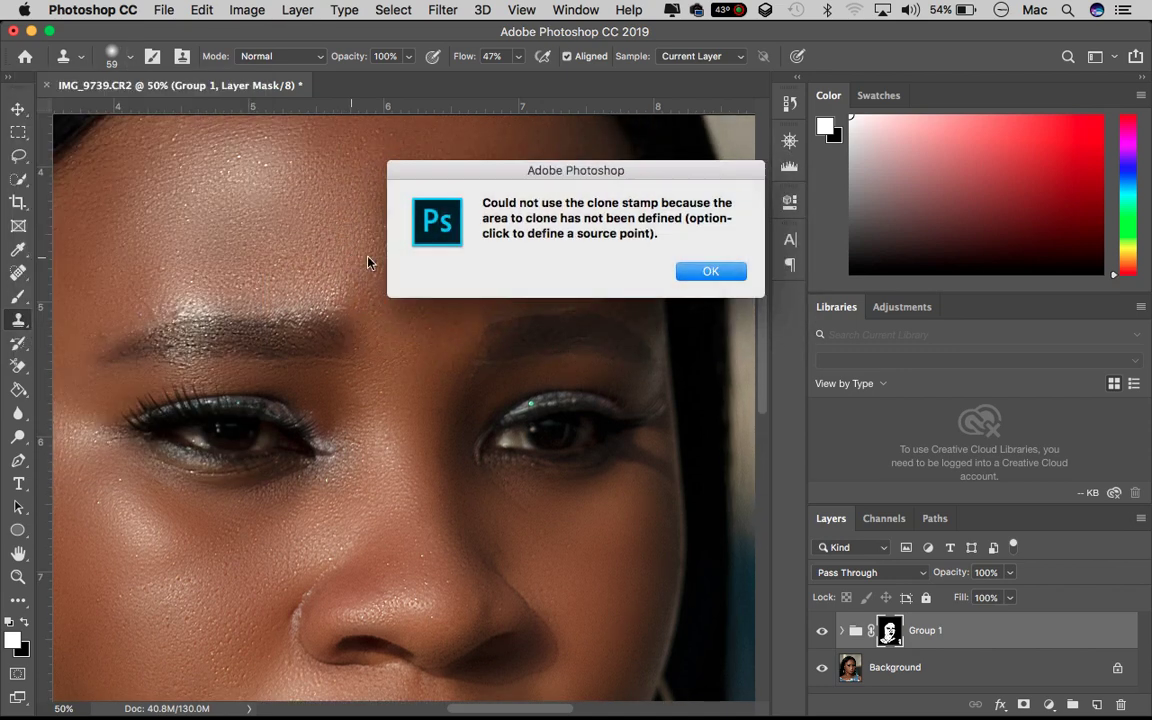
left_click(712, 273)
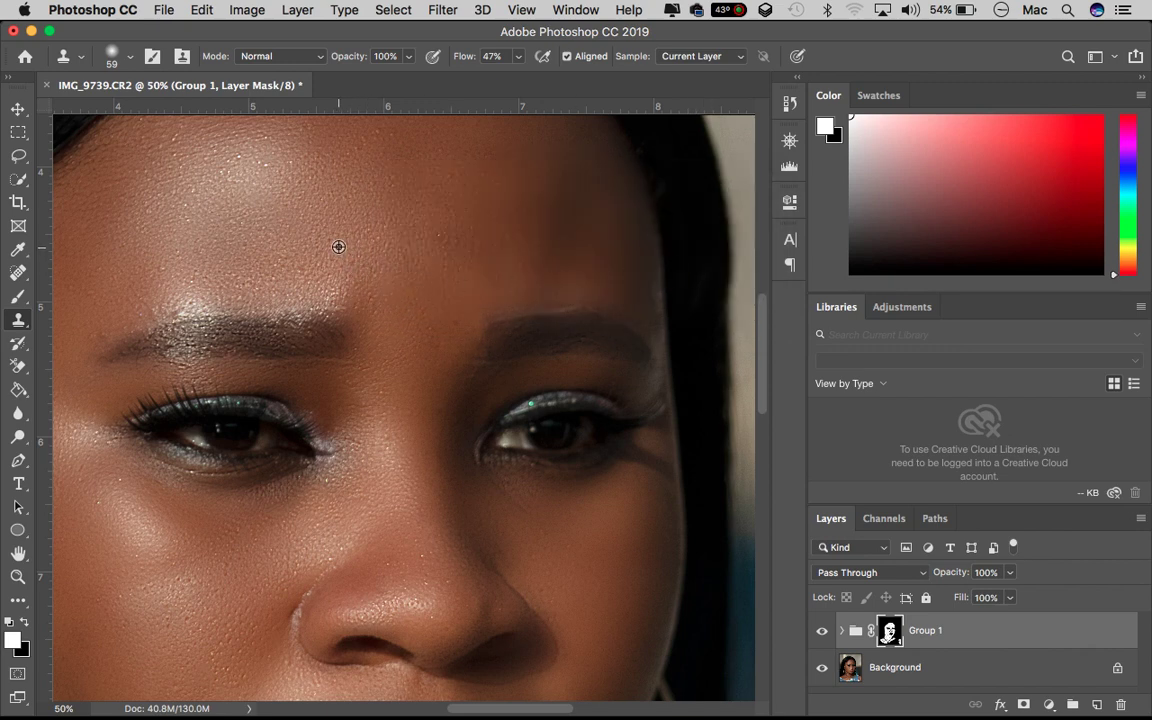
left_click_drag(343, 310, 336, 304)
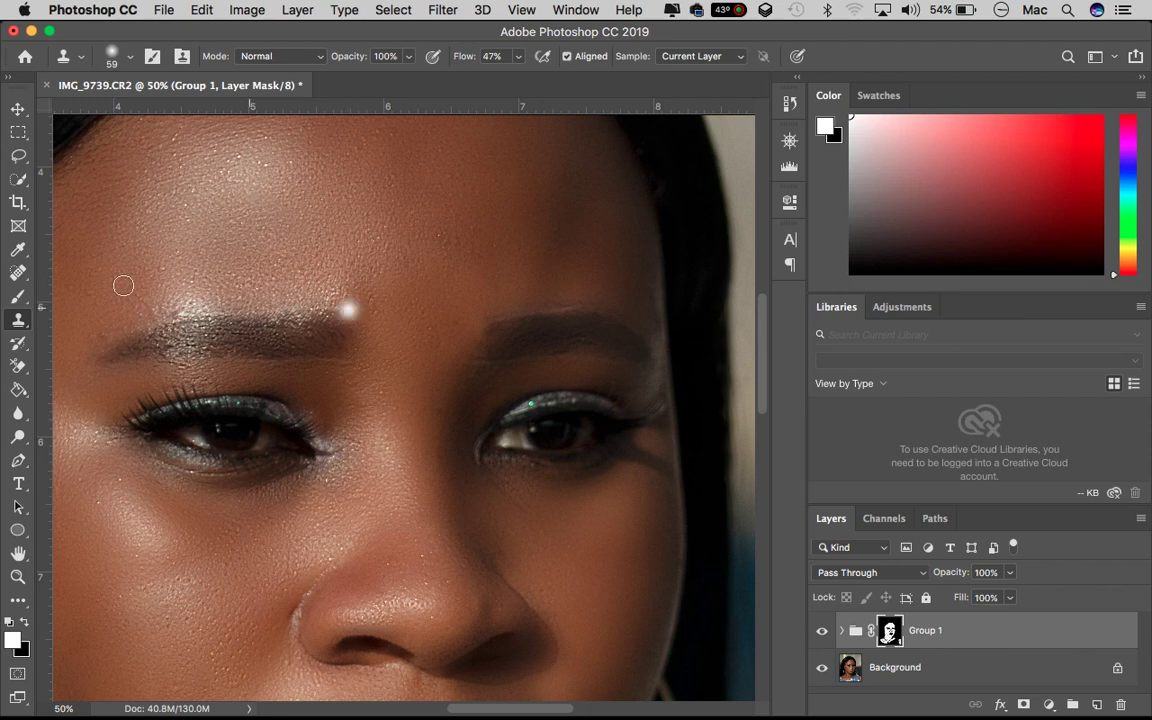
Raise the clone flow to 82% and clone skin over a spot near the brow.
left_click(18, 296)
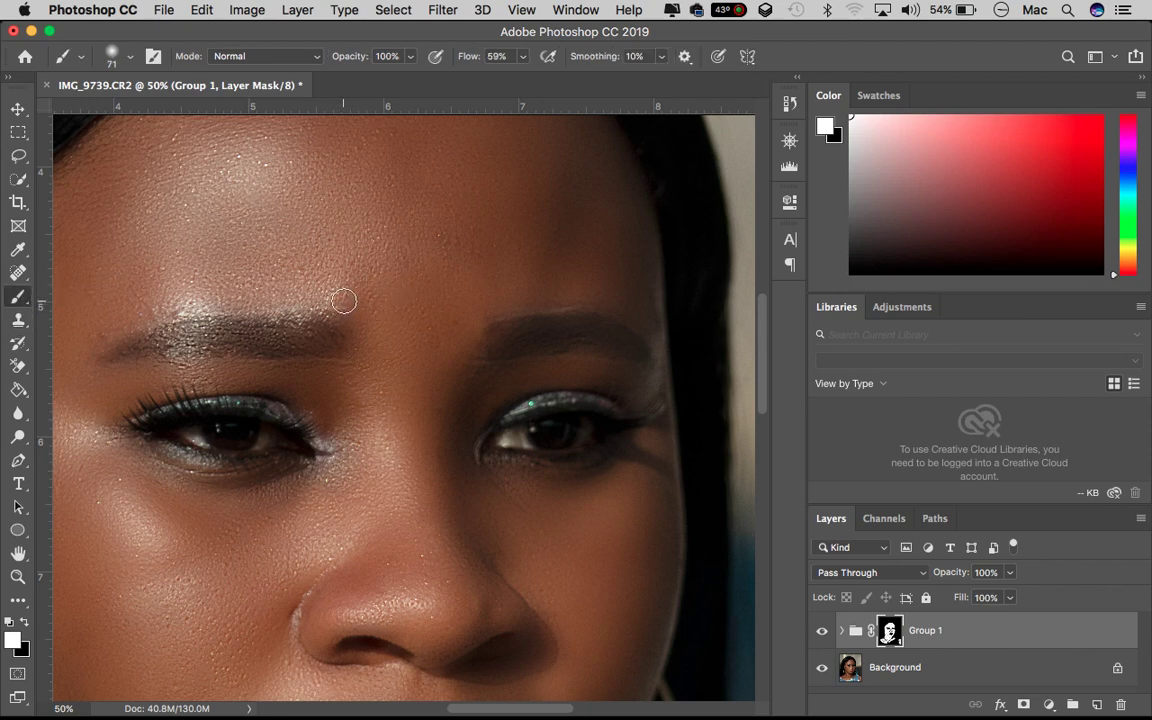
left_click(19, 320)
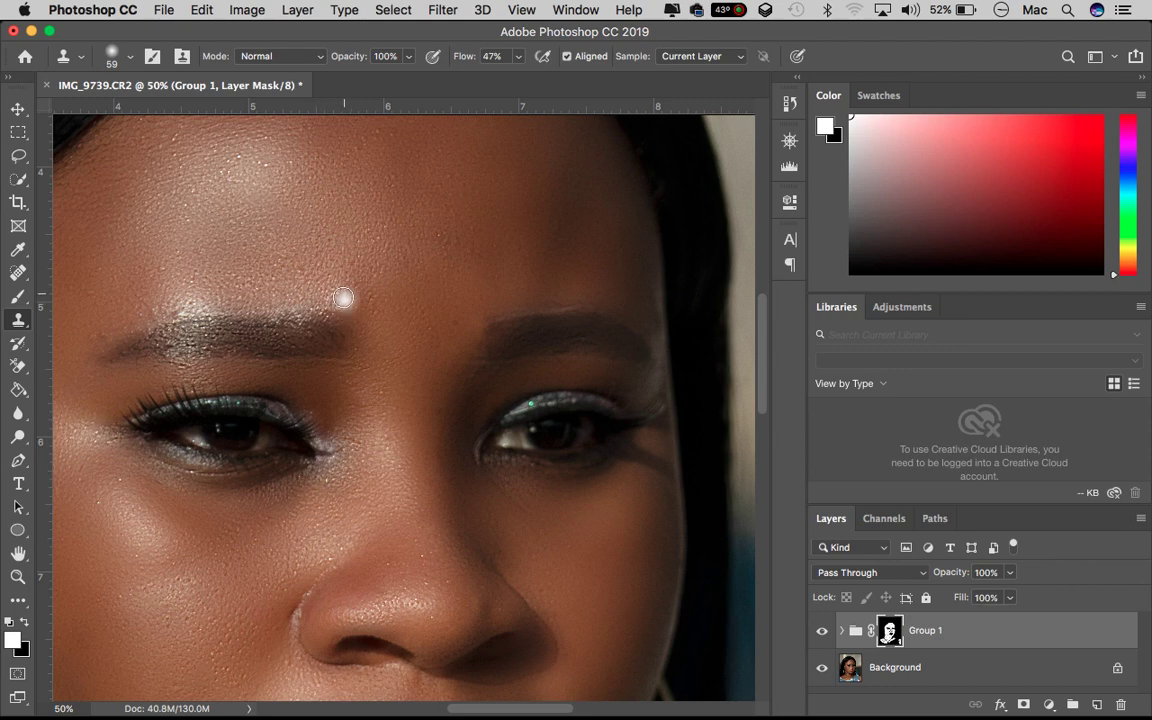
left_click(519, 57)
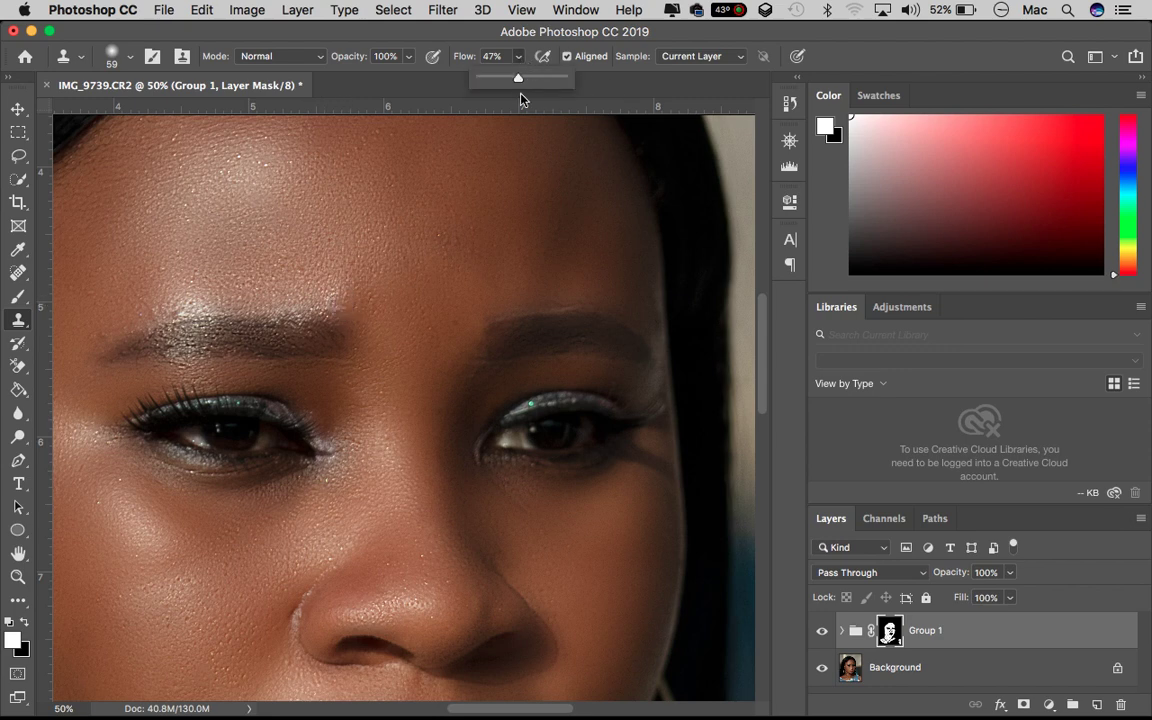
left_click(547, 78)
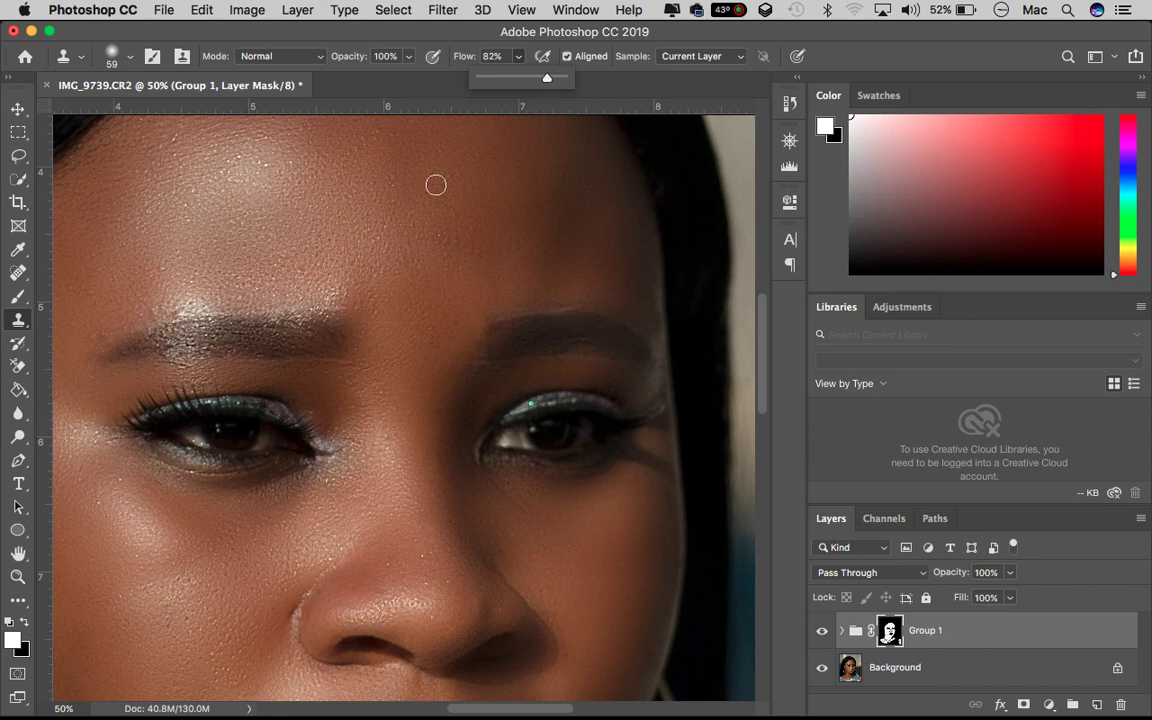
left_click(342, 270, "alt")
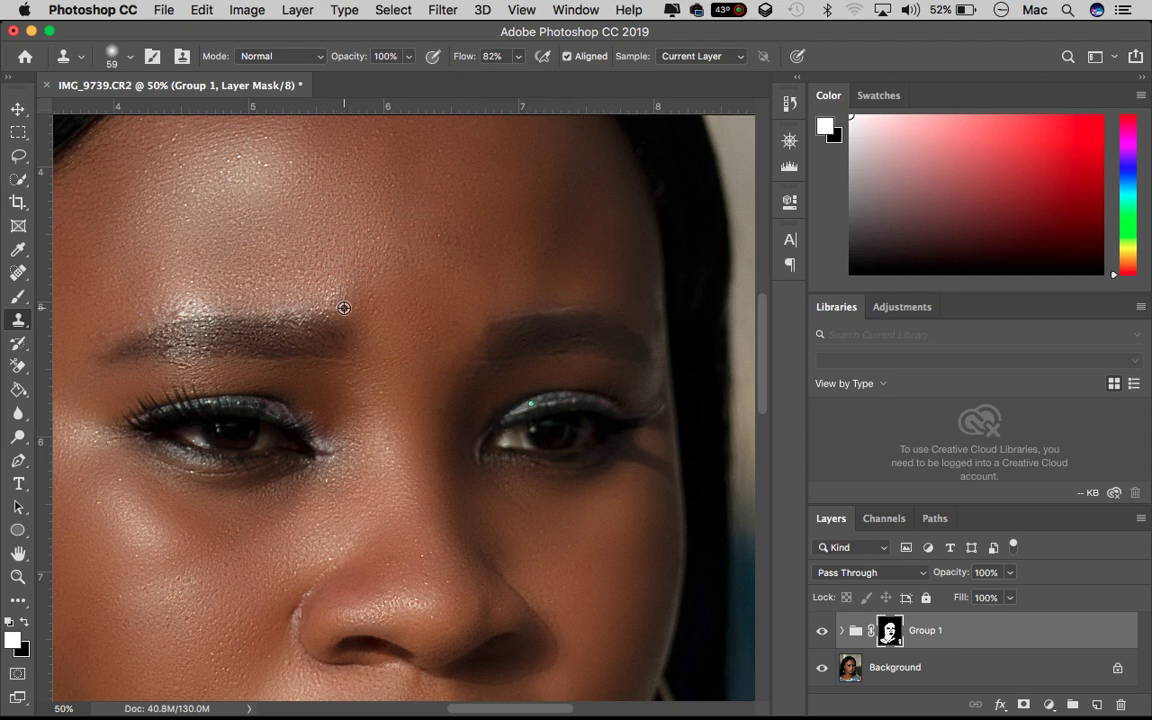
left_click_drag(344, 307, 331, 301)
On the Background layer, clone clean skin along the left brow and inner brow area.
left_click(950, 668)
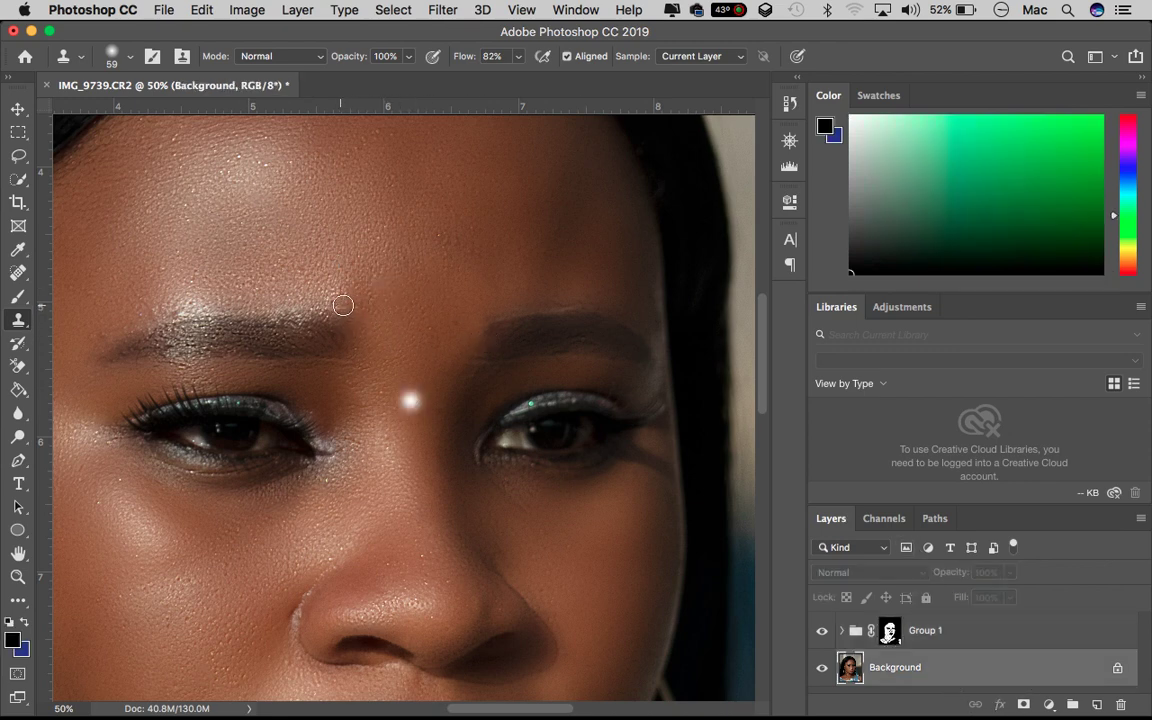
left_click(343, 305)
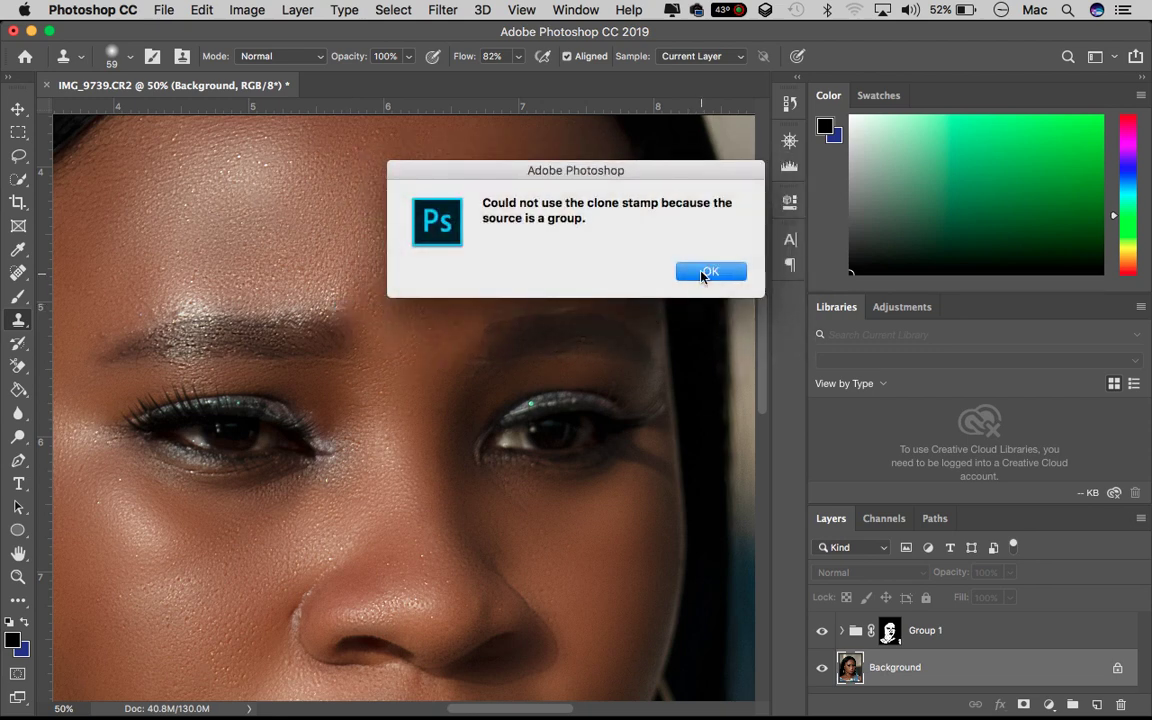
left_click(706, 272)
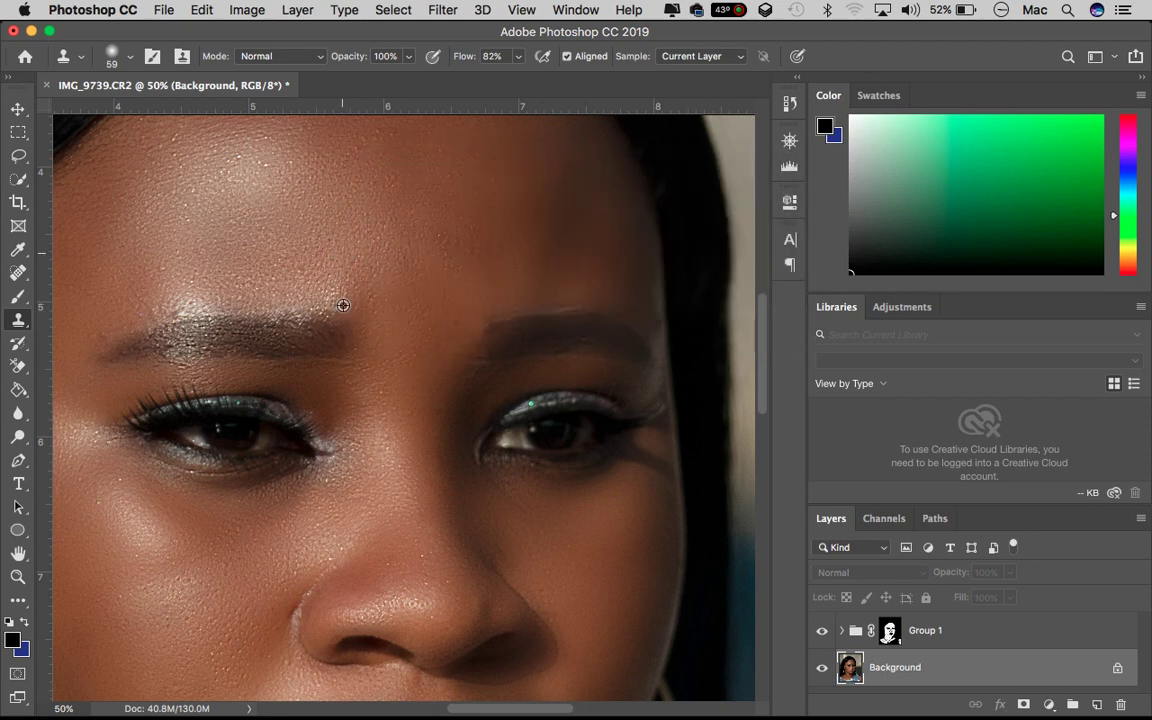
left_click_drag(343, 305, 335, 304)
left_click_drag(359, 306, 167, 312)
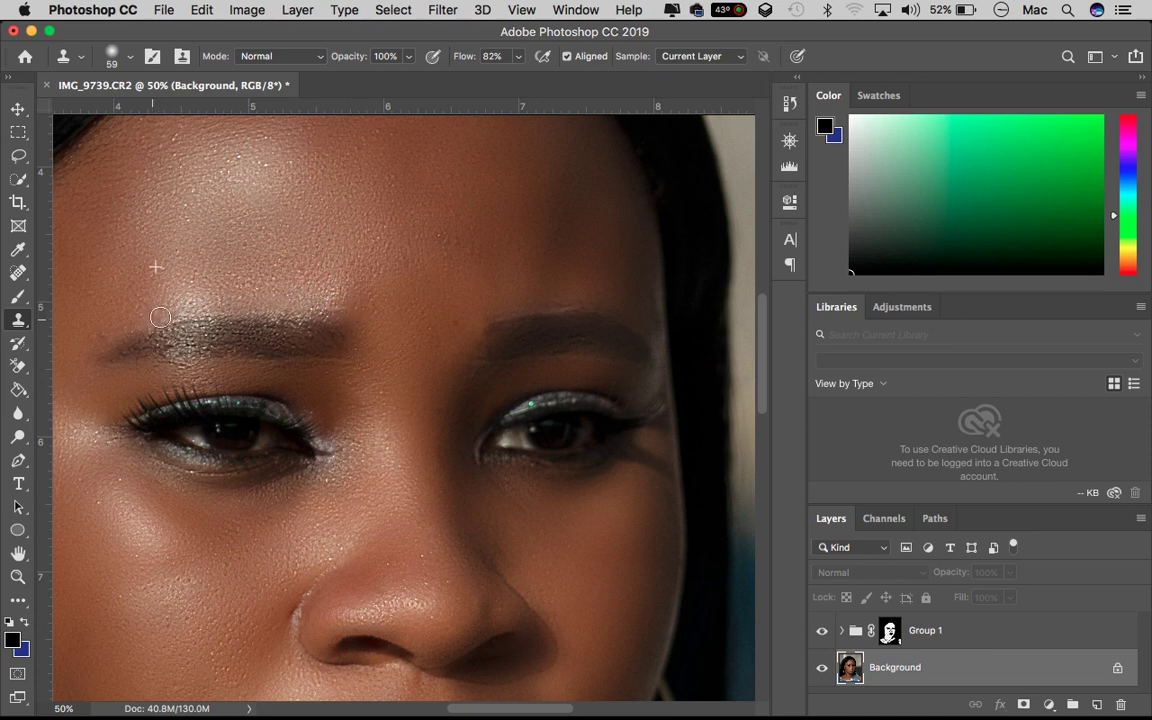
left_click_drag(167, 312, 334, 304)
left_click_drag(342, 365, 352, 360)
left_click(18, 272)
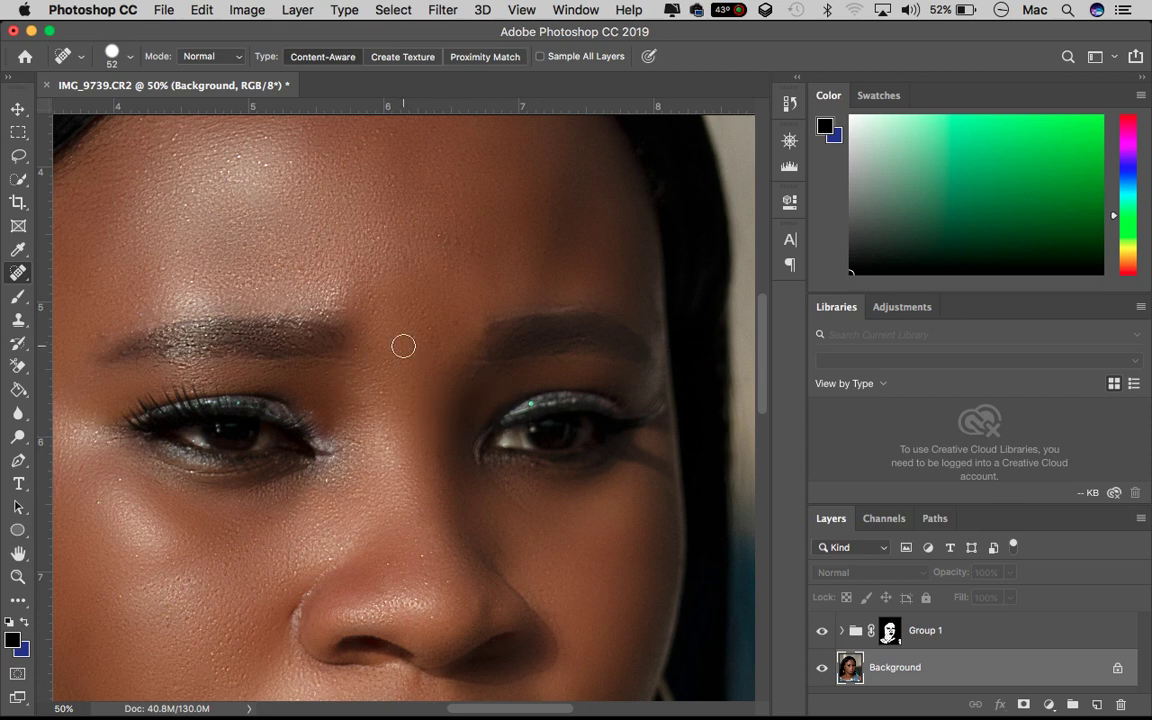
Expand Group 1, make its Blur layer active, and bring up the Filter > Blur list.
key("super+minus")
key("super+minus")
key("super+equal")
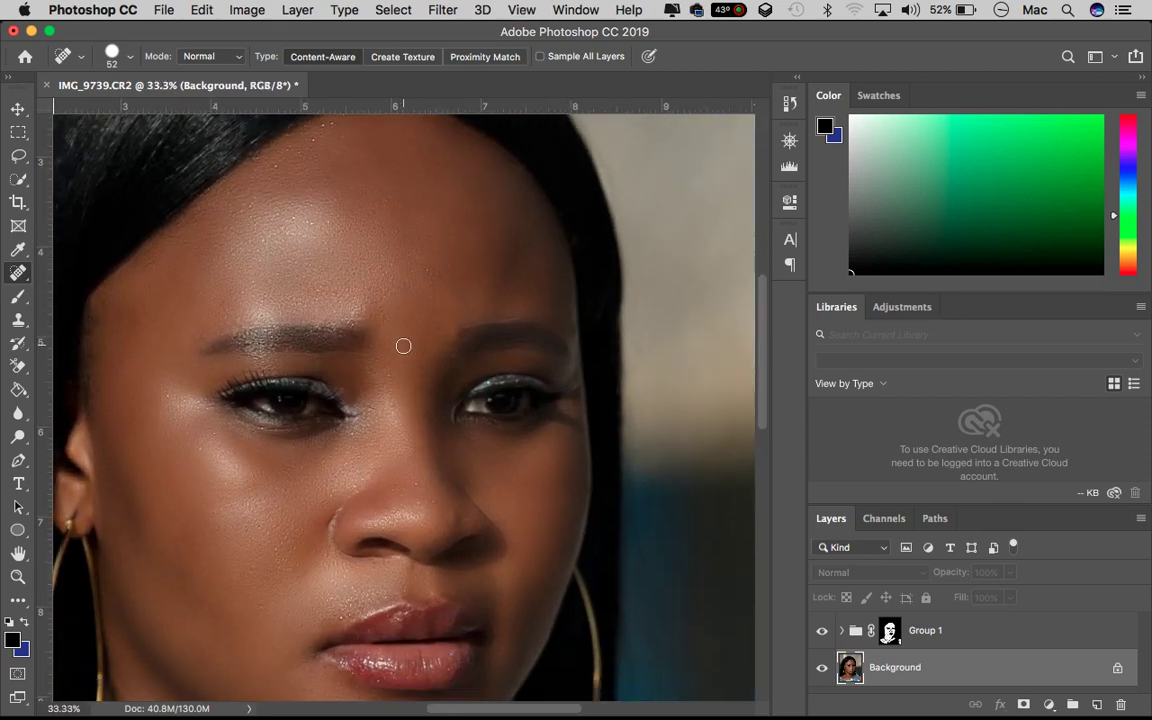
scroll(403, 346, "down", 2)
scroll(403, 346, "left", 2)
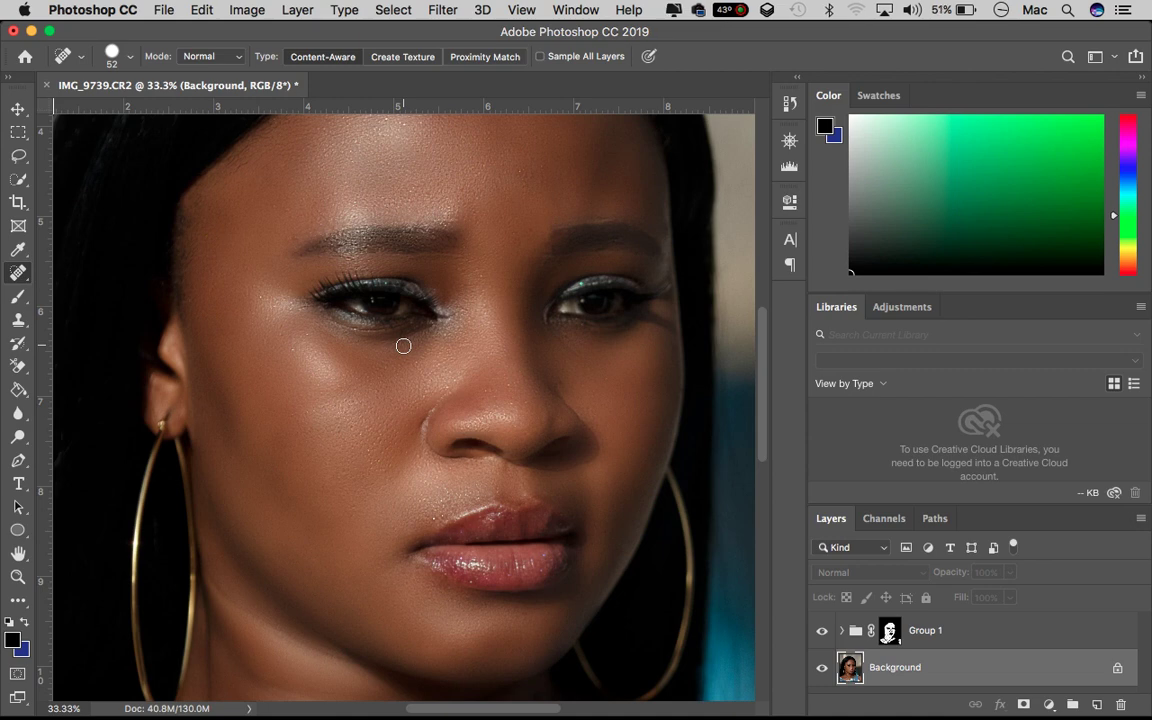
scroll(375, 452, "right", 2)
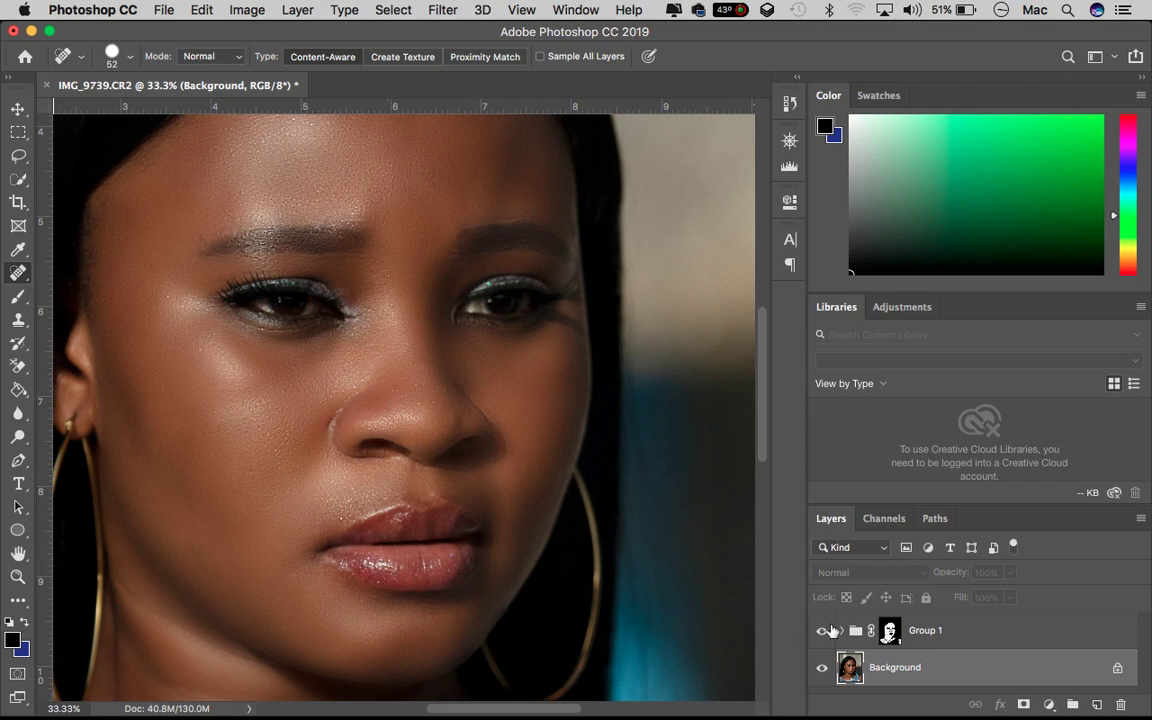
left_click(842, 631)
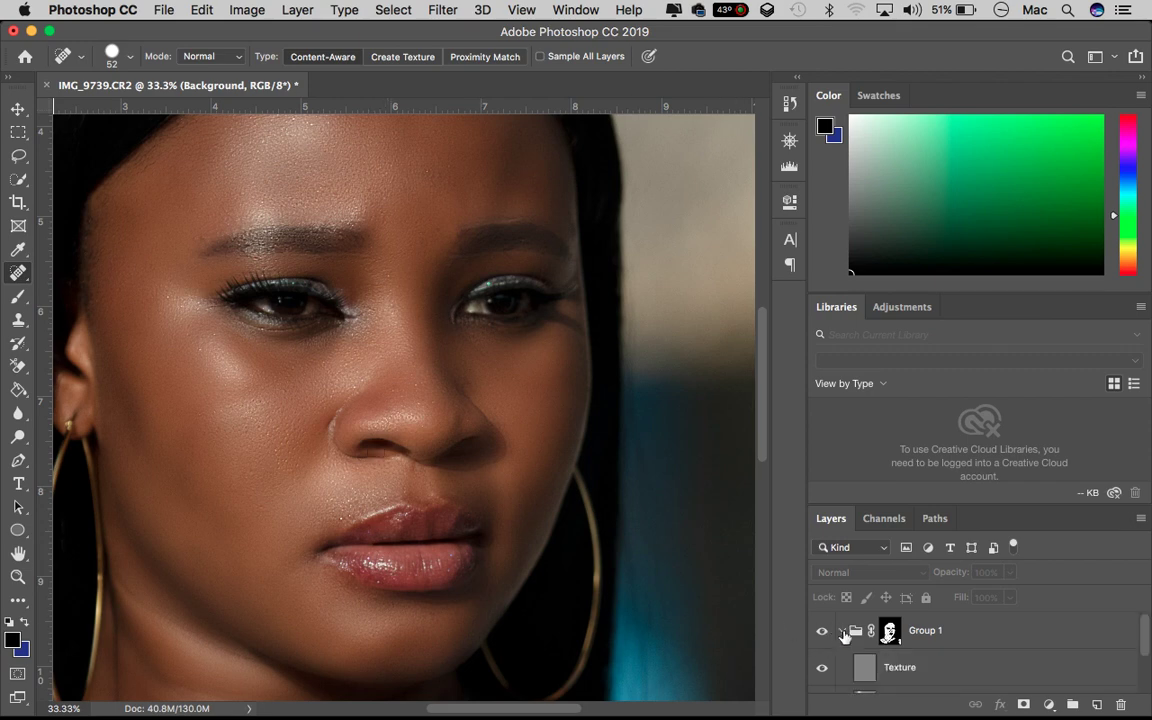
scroll(958, 664, "down", 3)
left_click(941, 642)
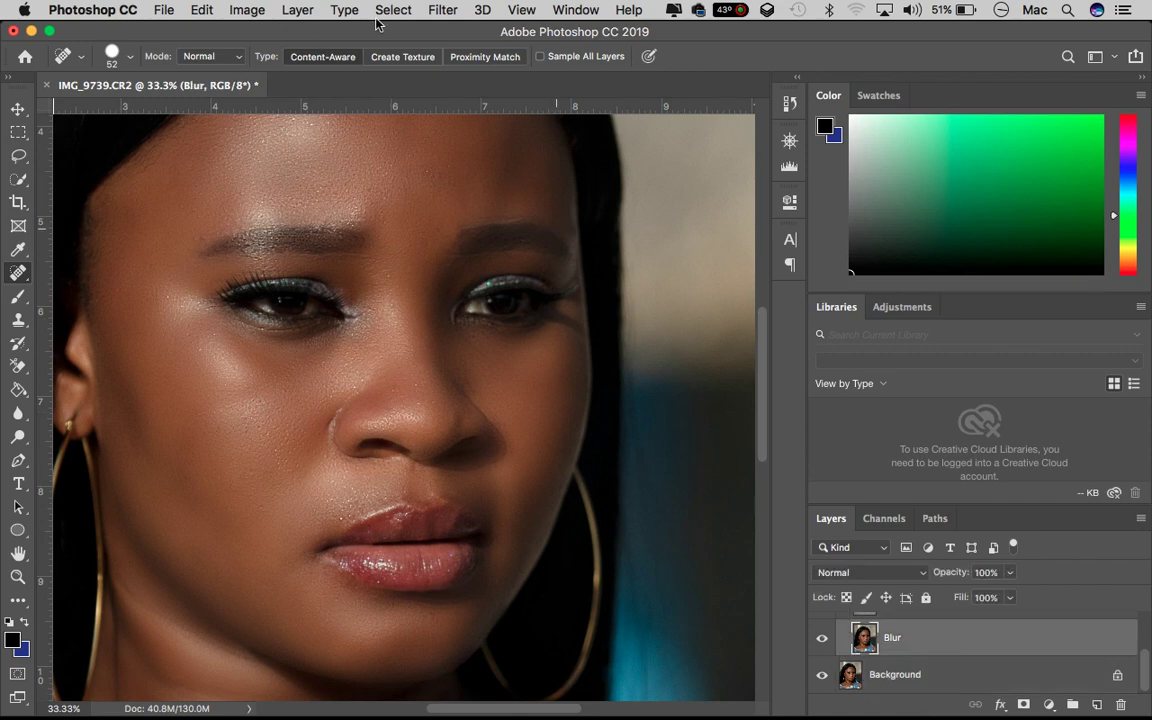
left_click(438, 10)
mouse_move(451, 224)
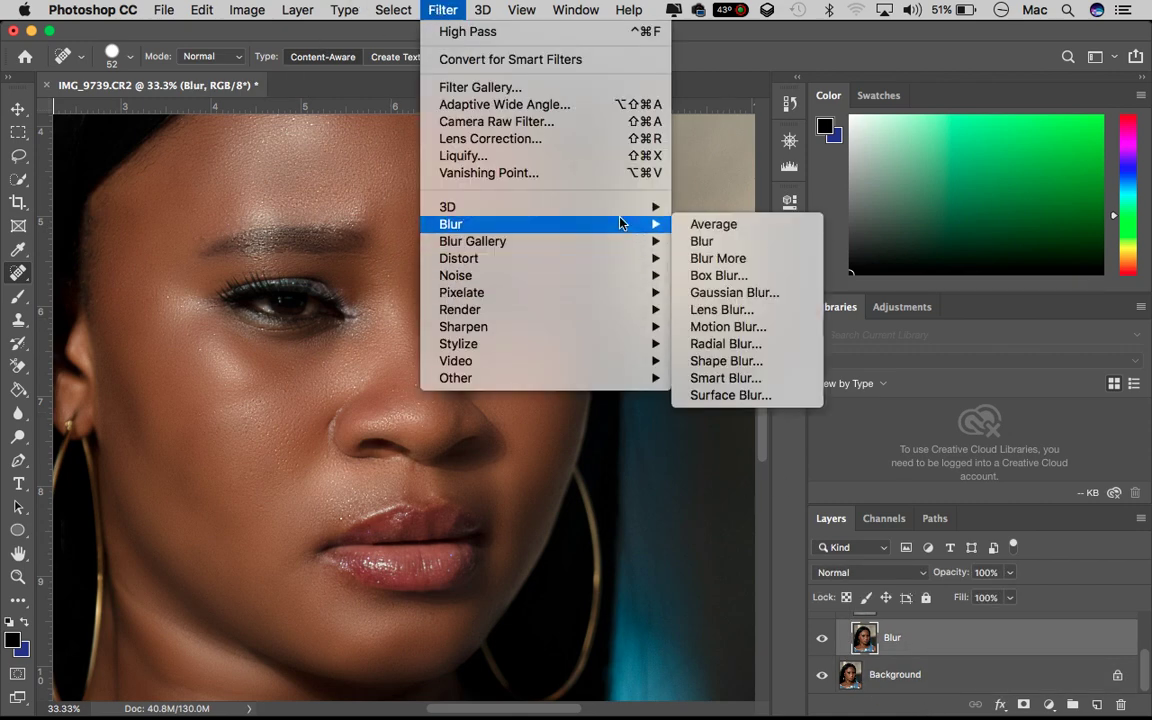
Start a Gaussian Blur on the Blur layer, trying radius values from 2.4 to 108.9 px.
left_click(727, 293)
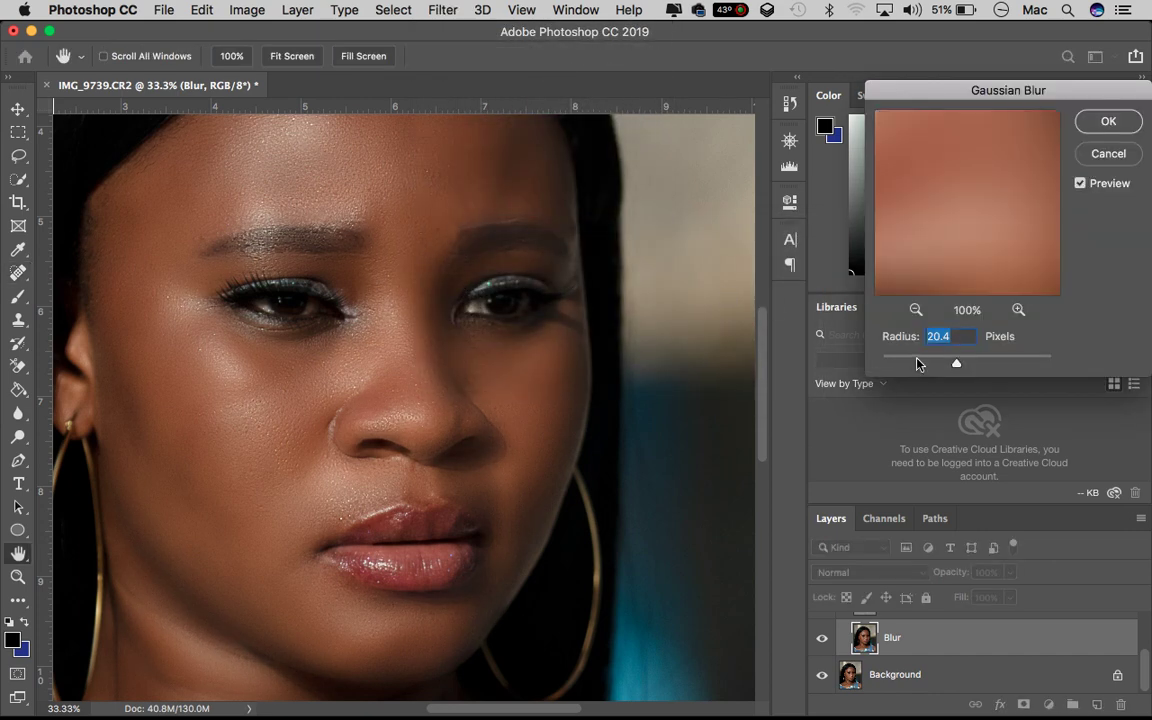
left_click(917, 361)
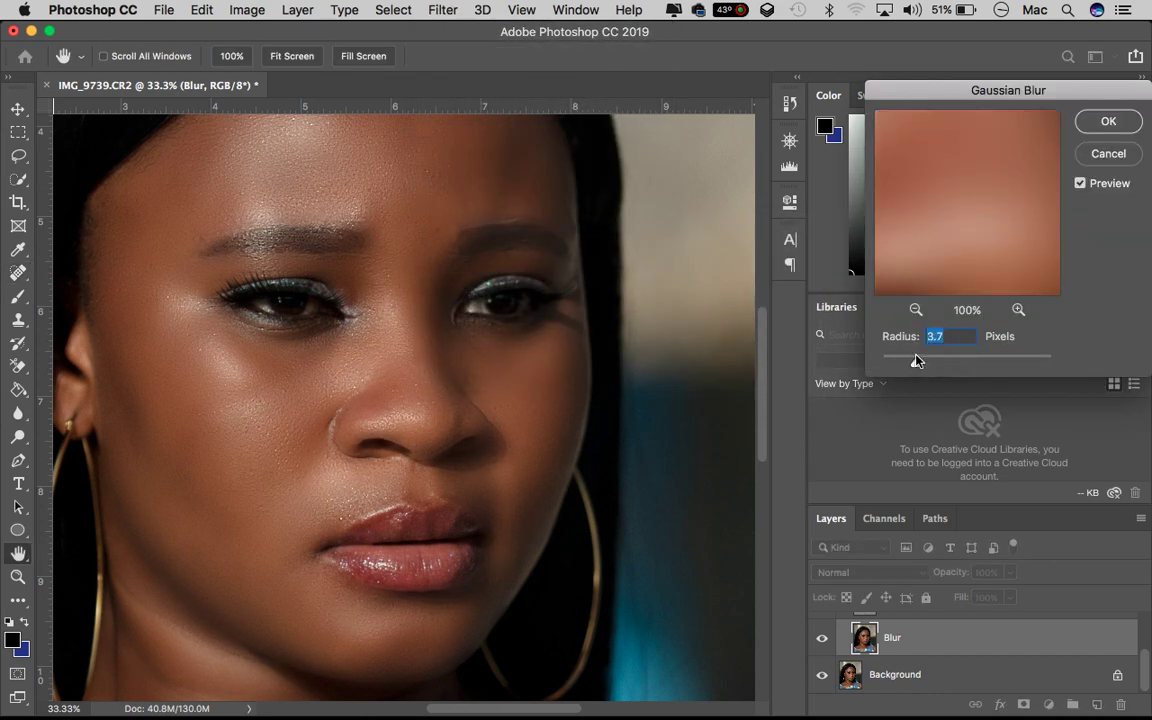
left_click_drag(917, 361, 904, 364)
left_click(977, 363)
left_click(994, 363)
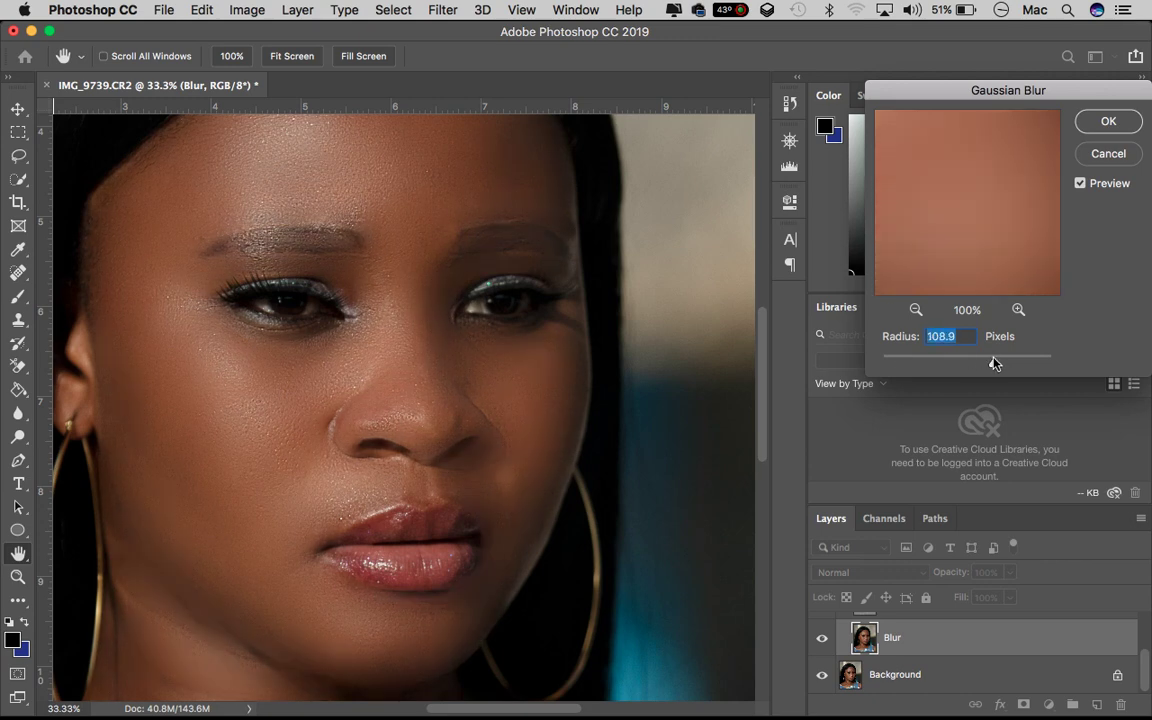
left_click_drag(961, 364, 901, 363)
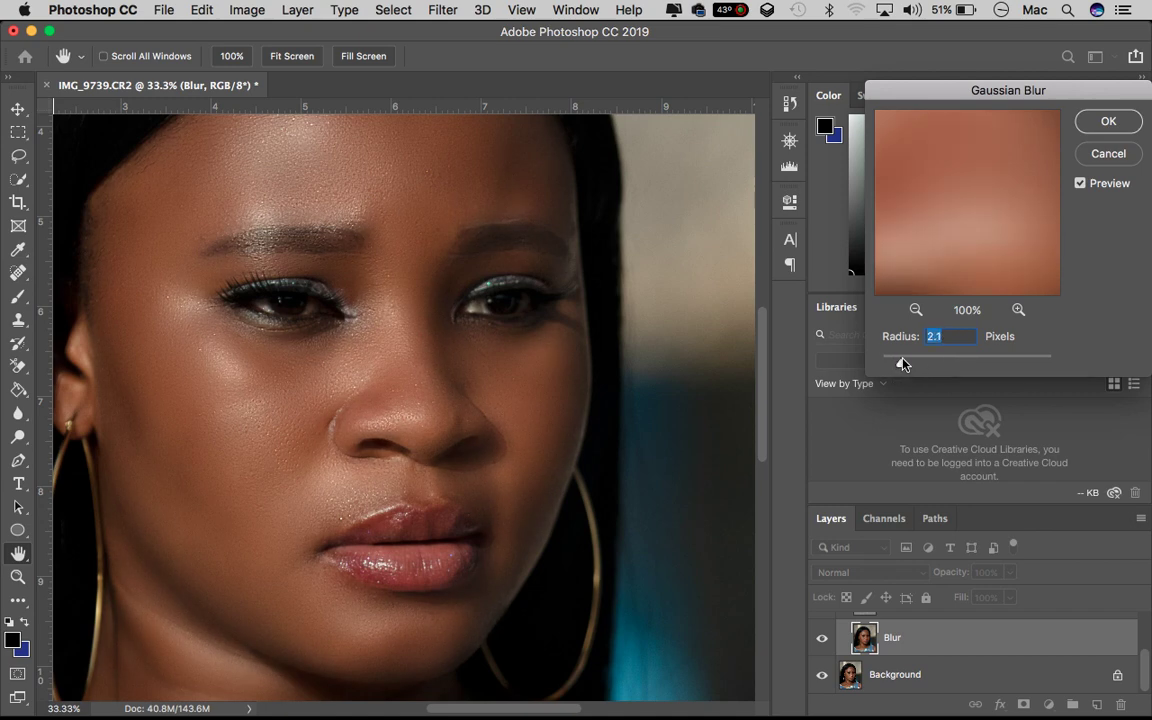
left_click_drag(901, 363, 909, 365)
key("super+minus")
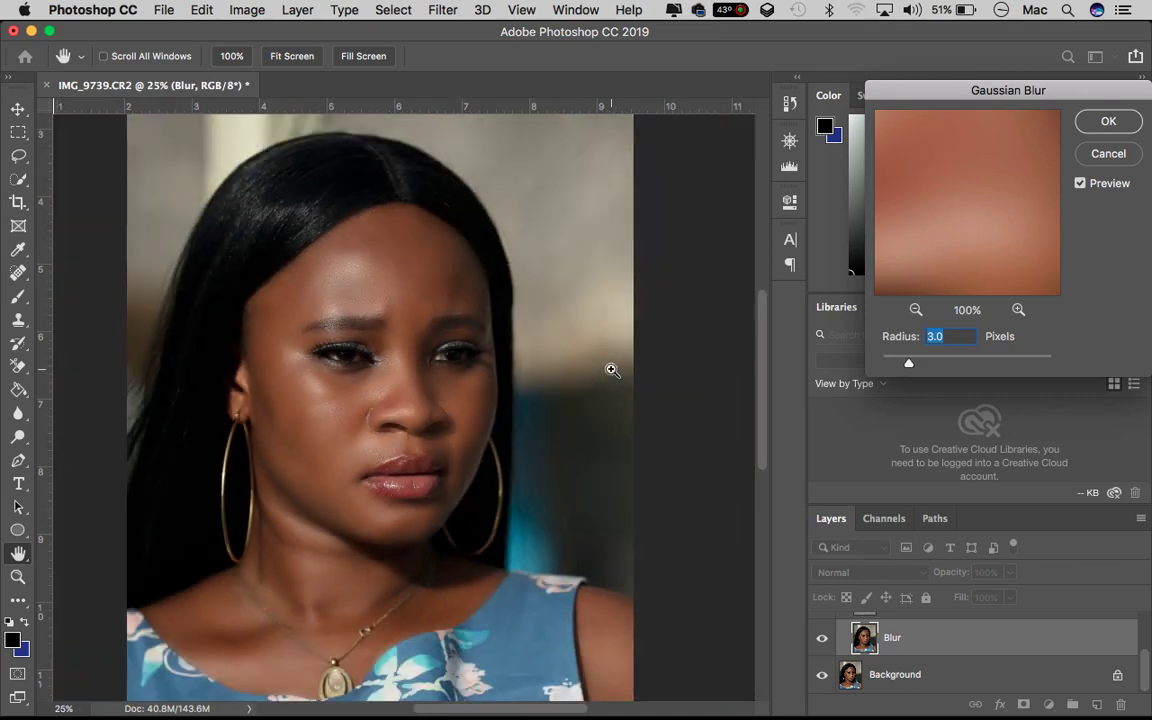
key("super+equal")
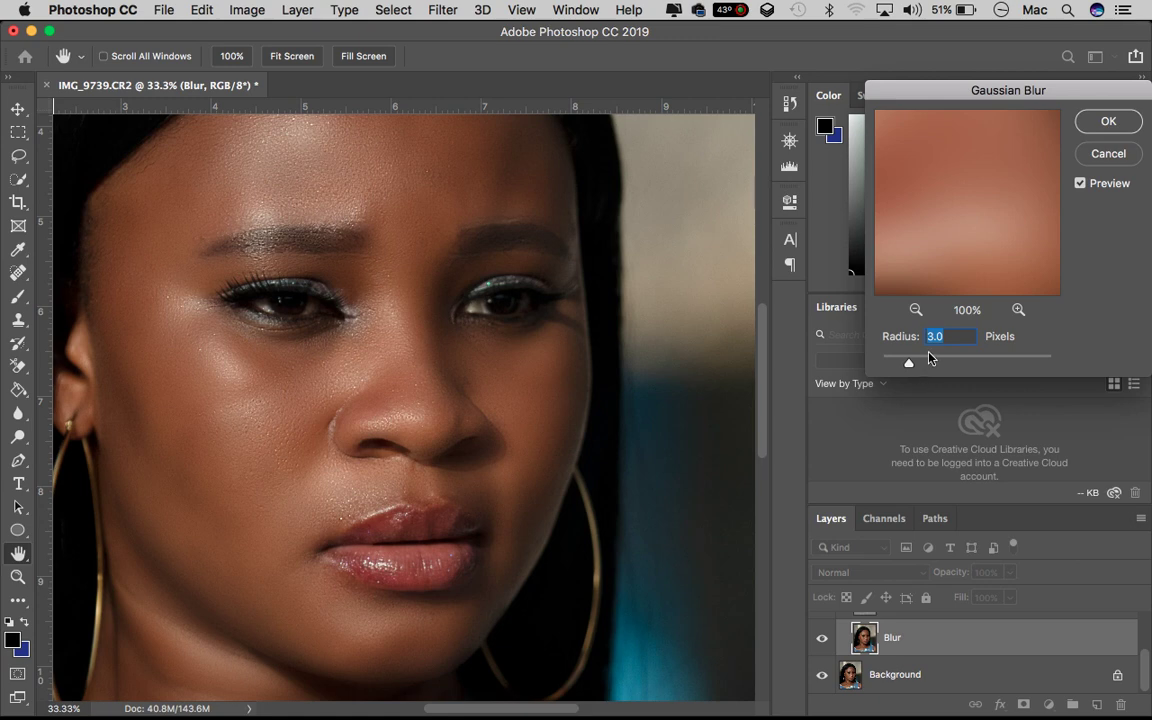
left_click_drag(928, 363, 944, 362)
Inspect the skin at different zooms, then apply the Gaussian Blur at a 24 px radius.
left_click(419, 302, "super")
left_click(419, 304, "super")
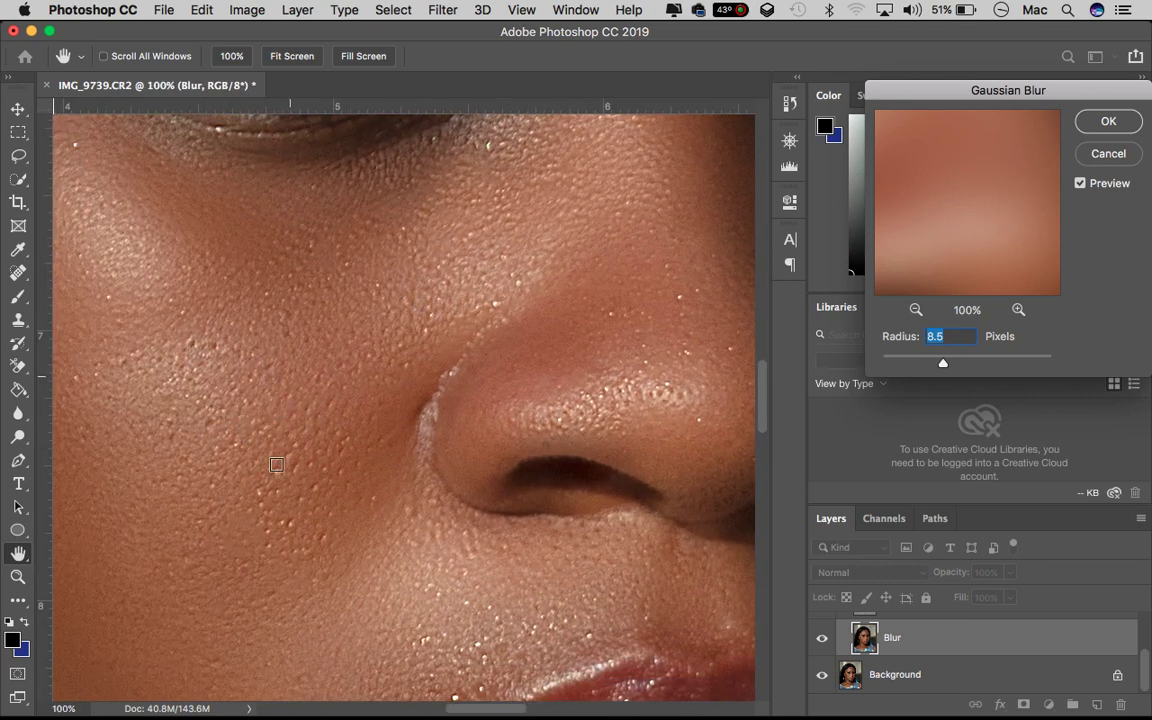
left_click(276, 464, "alt")
left_click(276, 464, "alt")
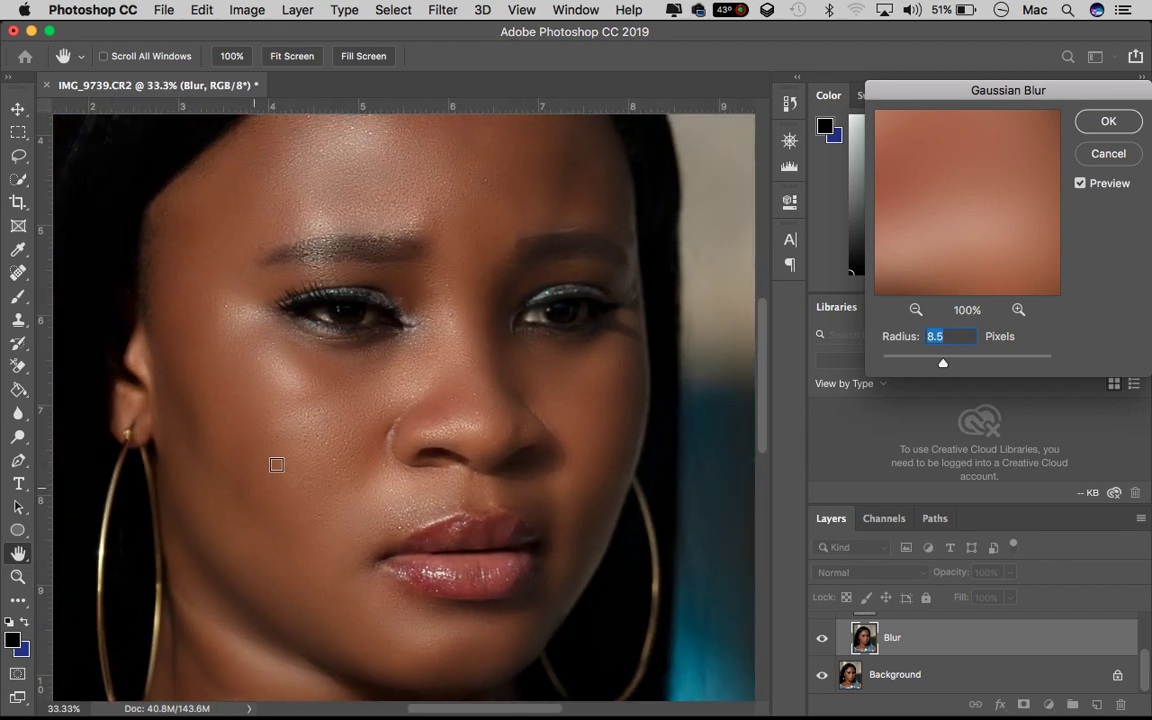
scroll(953, 650, "up", 1)
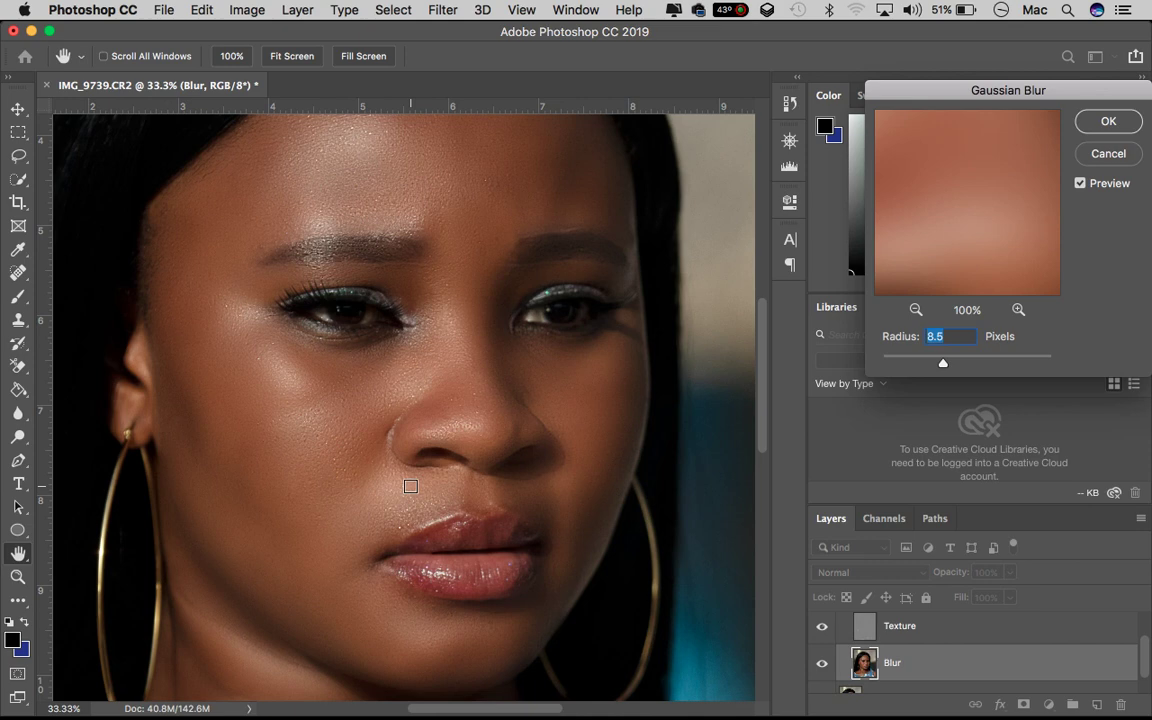
left_click(292, 429)
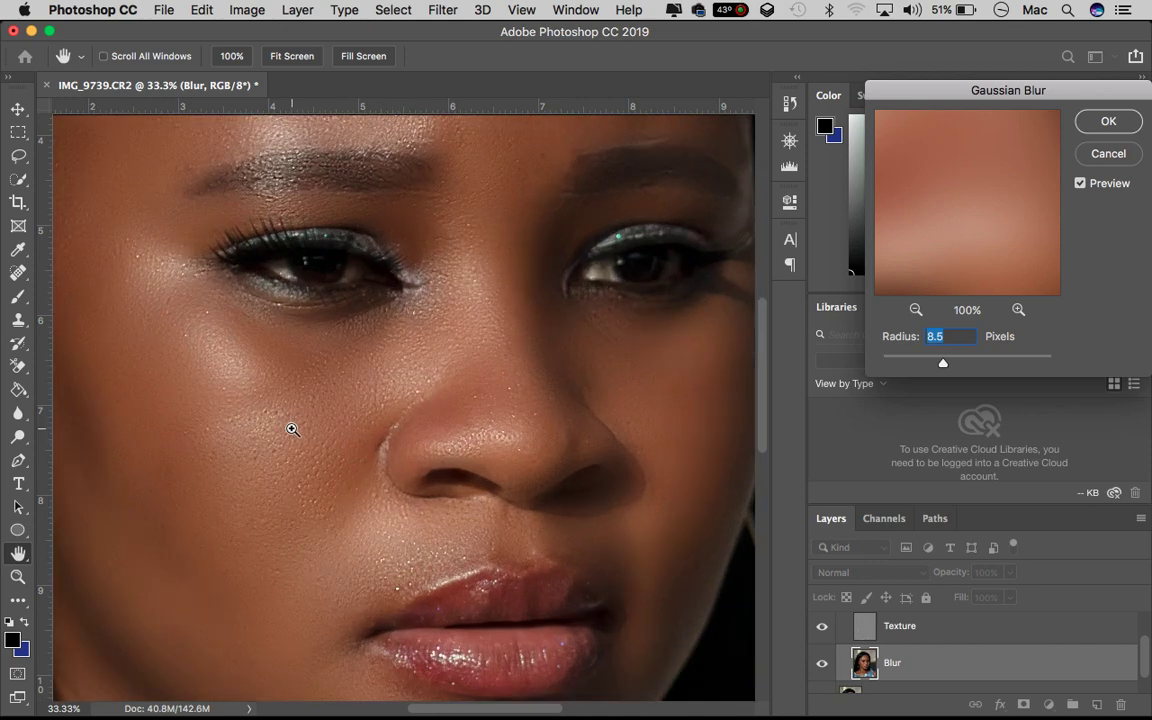
left_click(355, 434, "alt")
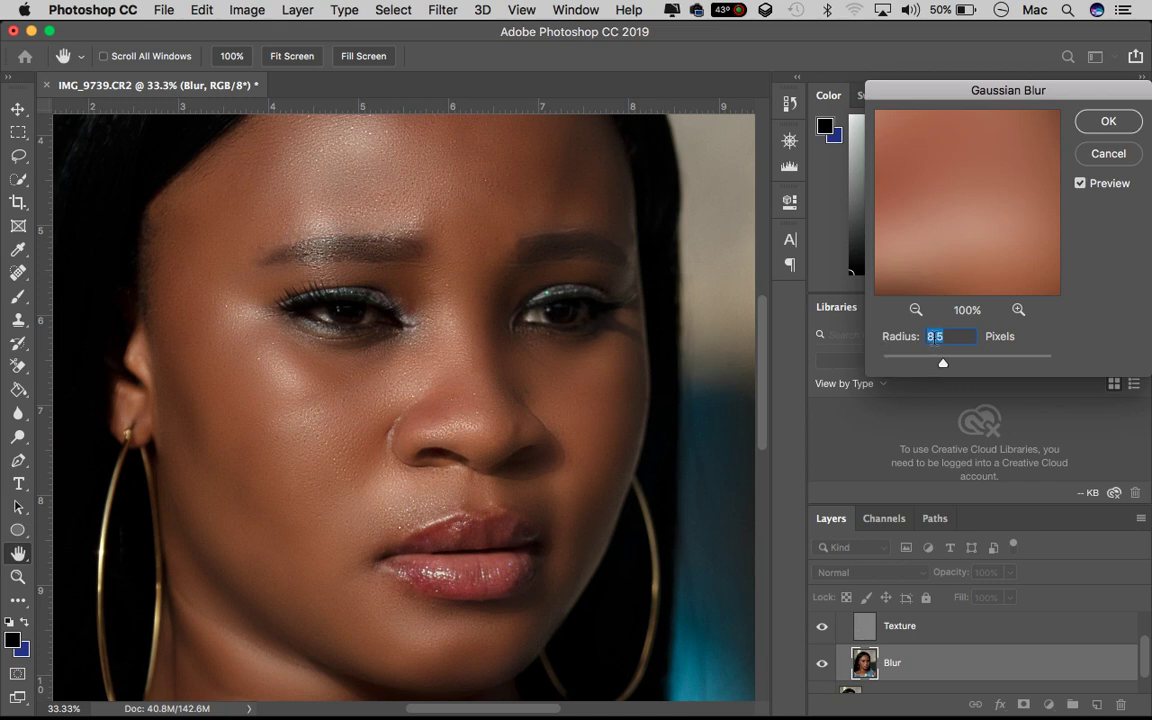
type("24")
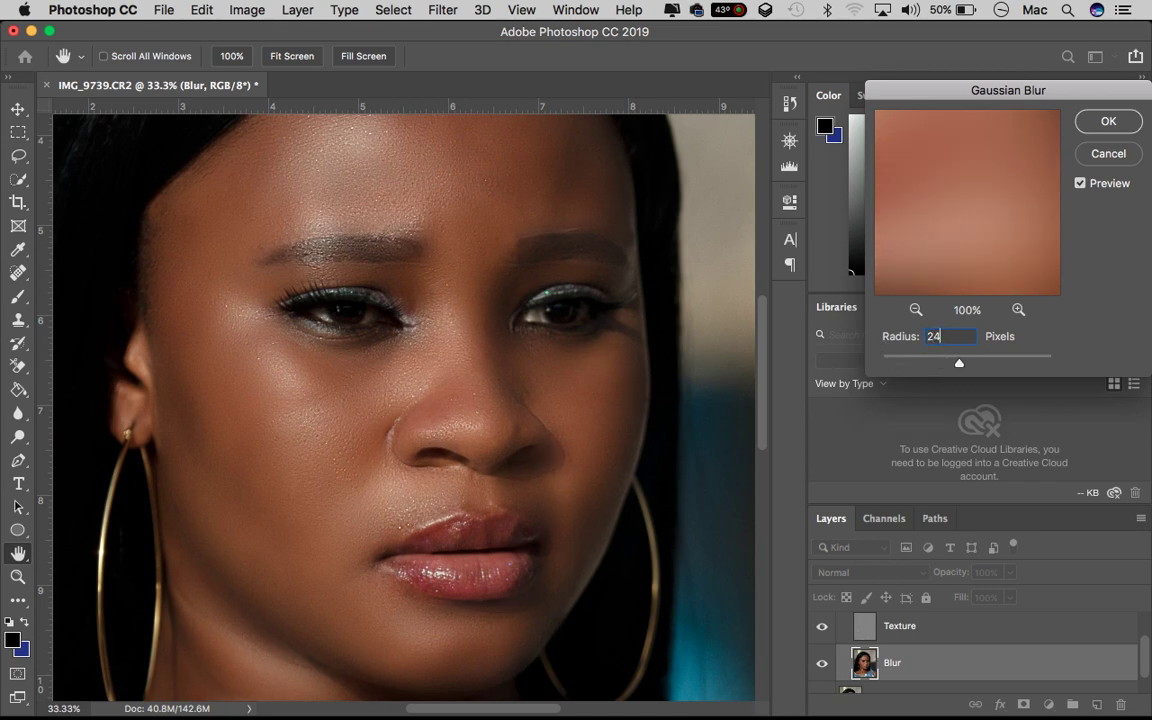
key("Return")
key("j")
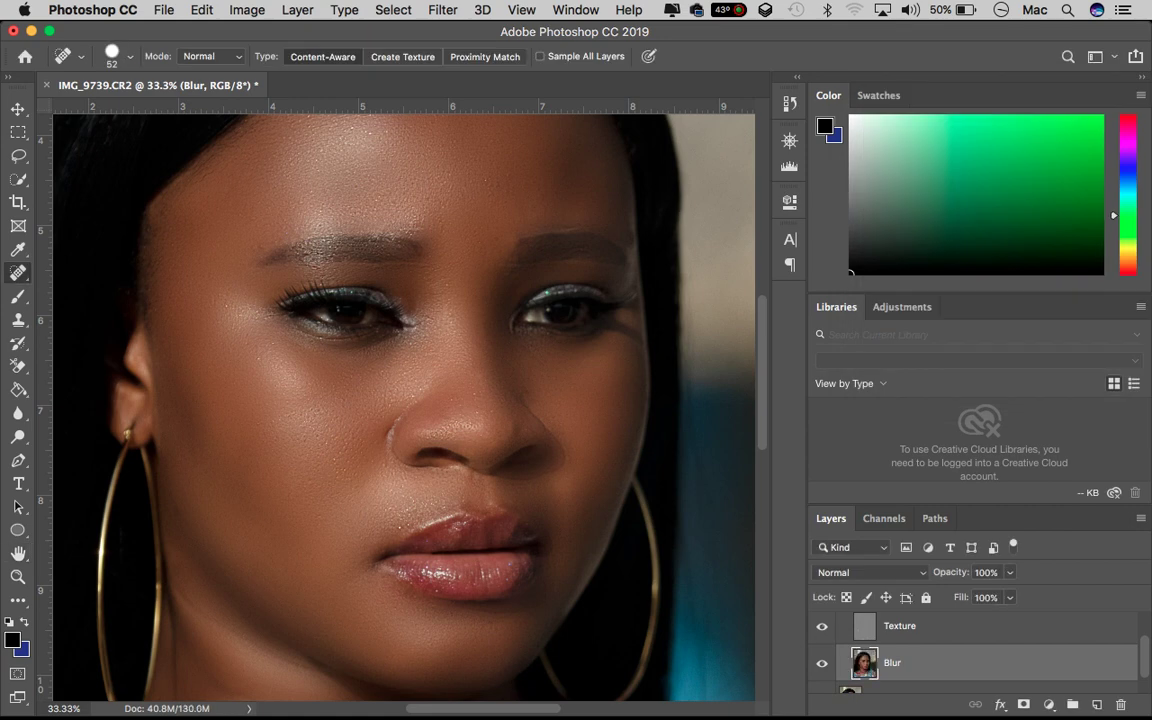
Select Group 1 and set its opacity to 92% after trying 70% and 71%.
scroll(445, 403, "right", 3)
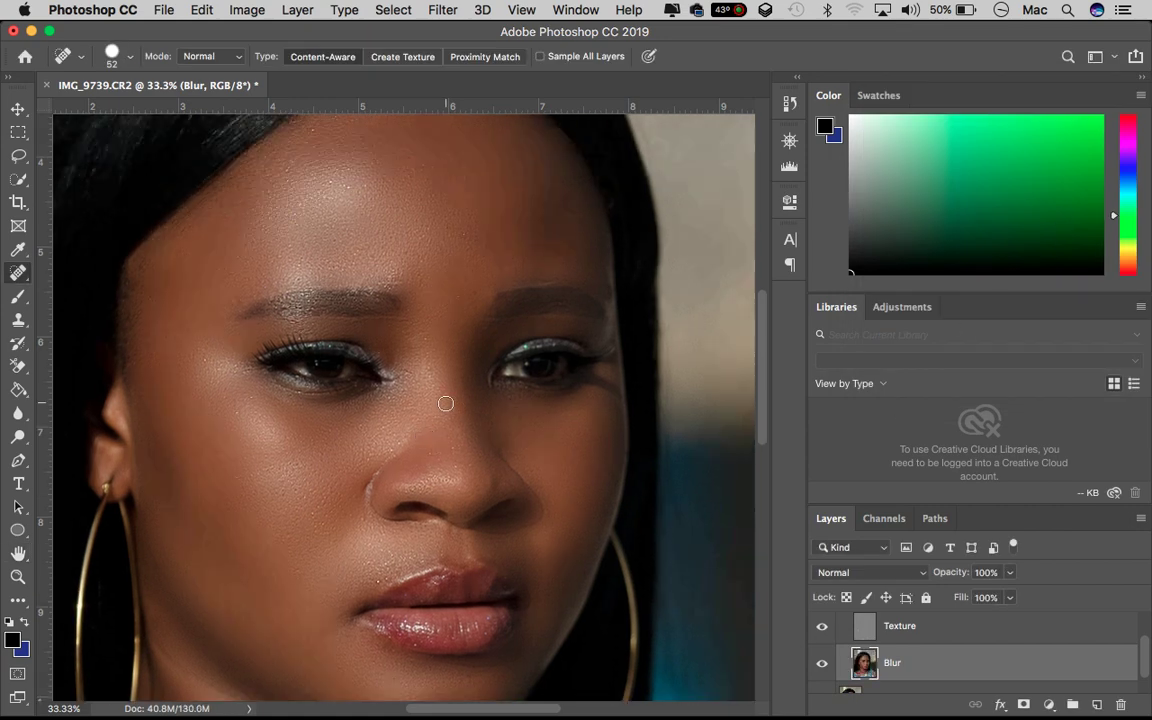
scroll(445, 403, "up", 3)
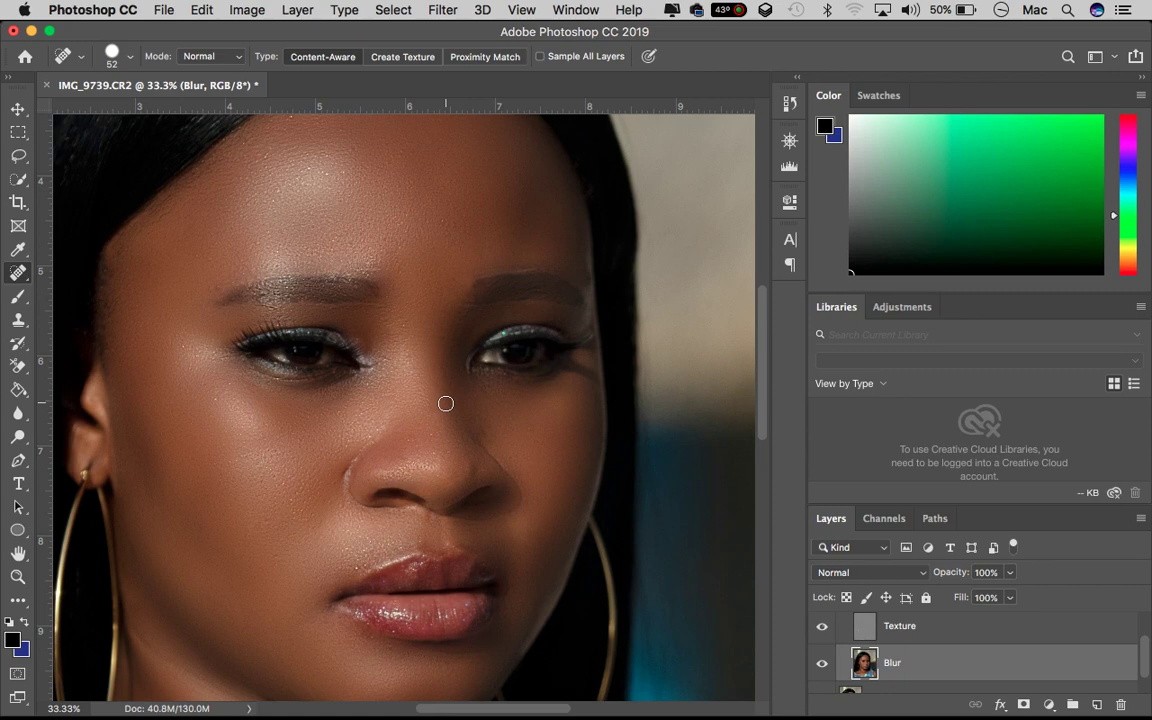
scroll(960, 655, "up", 2)
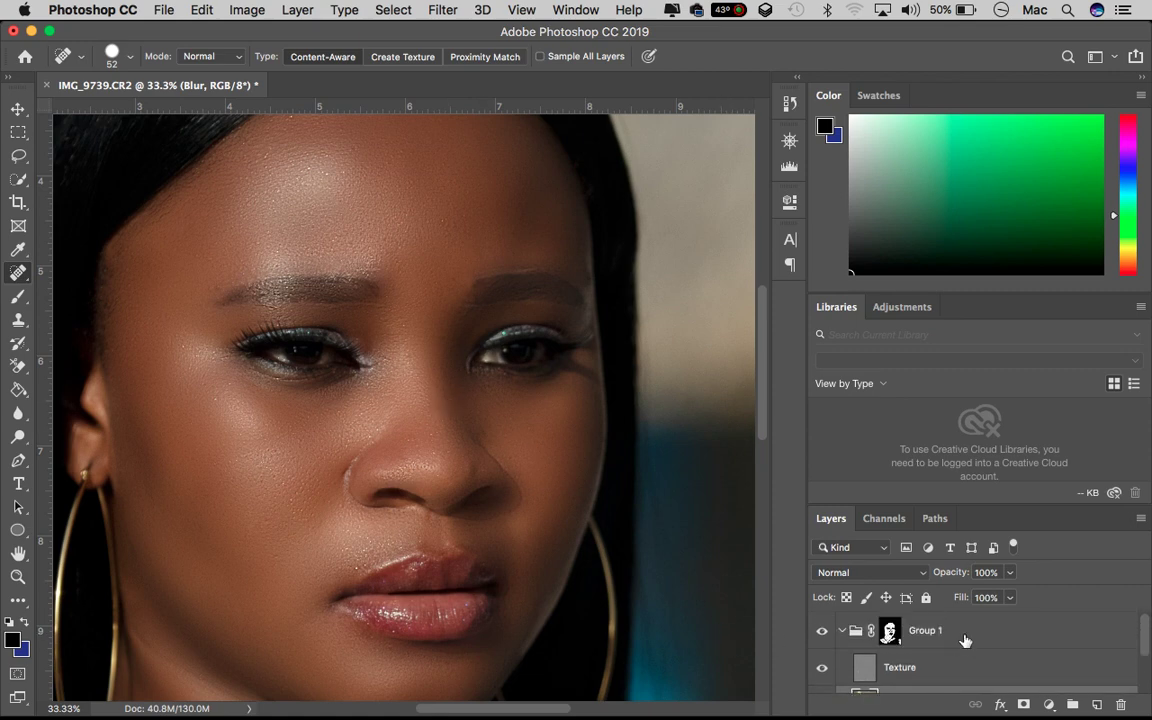
left_click(963, 639)
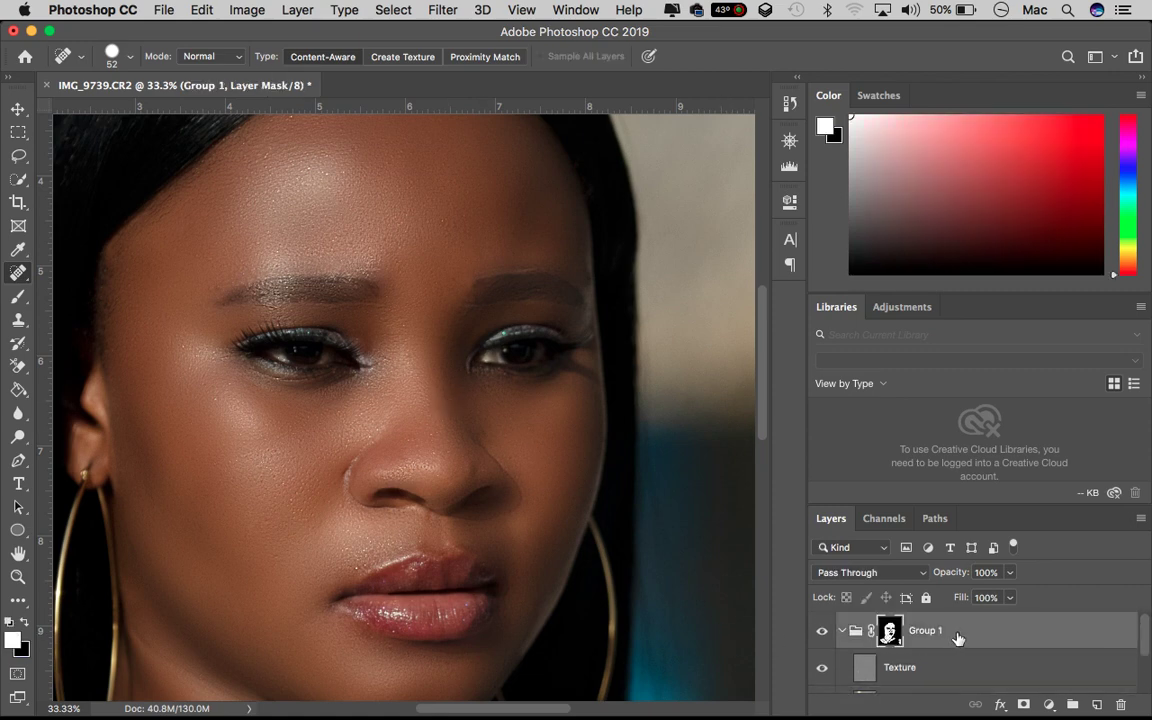
left_click(1009, 573)
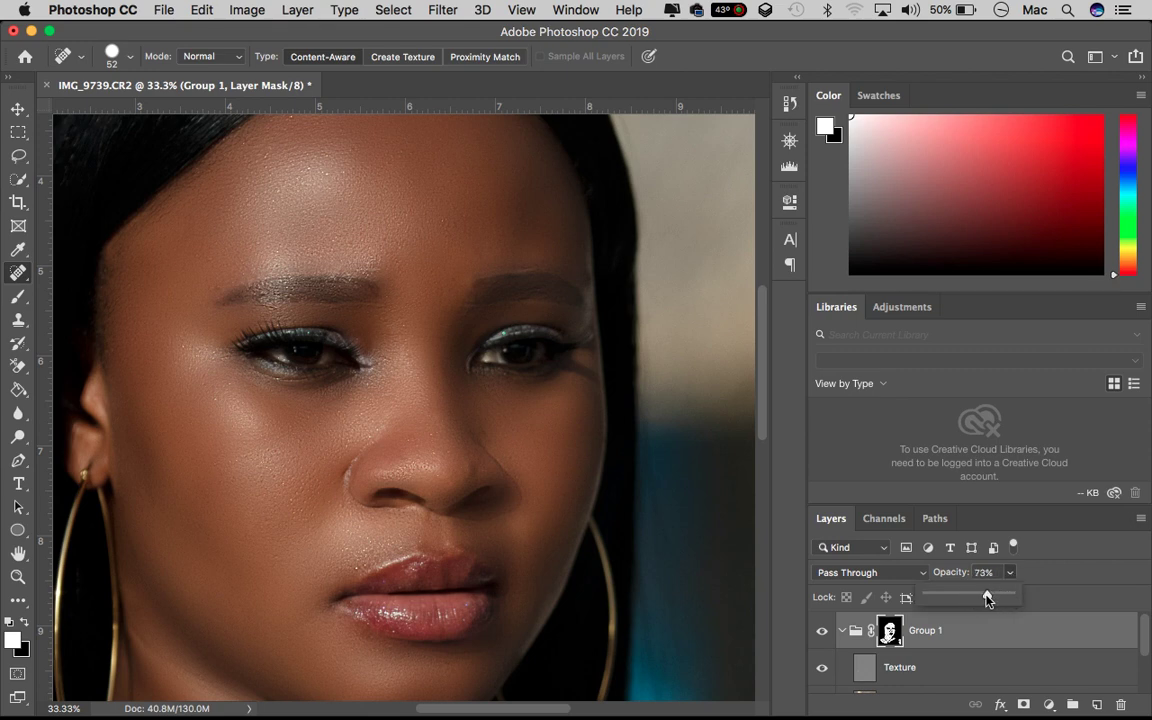
left_click_drag(987, 597, 1005, 598)
mouse_move(1003, 597)
left_mouse_down()
mouse_move(987, 597)
mouse_move(1025, 599)
left_mouse_up()
left_click_drag(990, 598, 1005, 598)
left_click_drag(1005, 598, 1005, 598)
left_click(18, 108)
Zoom in on the face, collapse Group 1, and toggle its visibility off and on for comparison.
key("super+0")
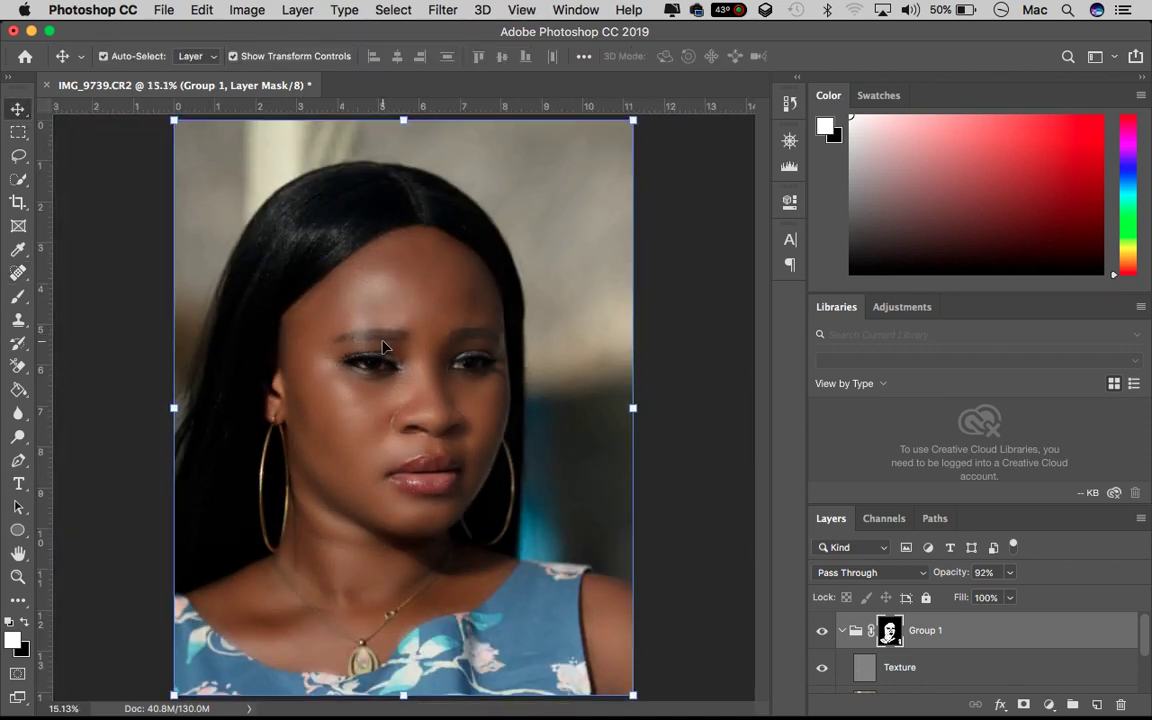
key("super+equal")
key("super+equal")
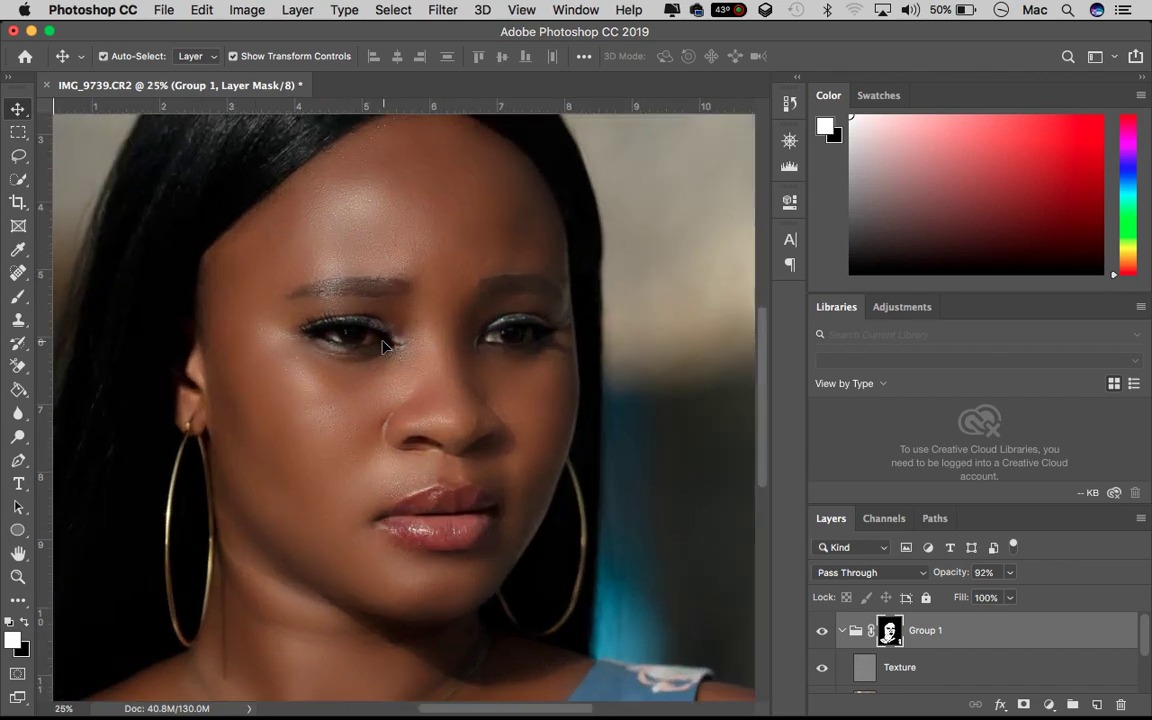
key("super+equal")
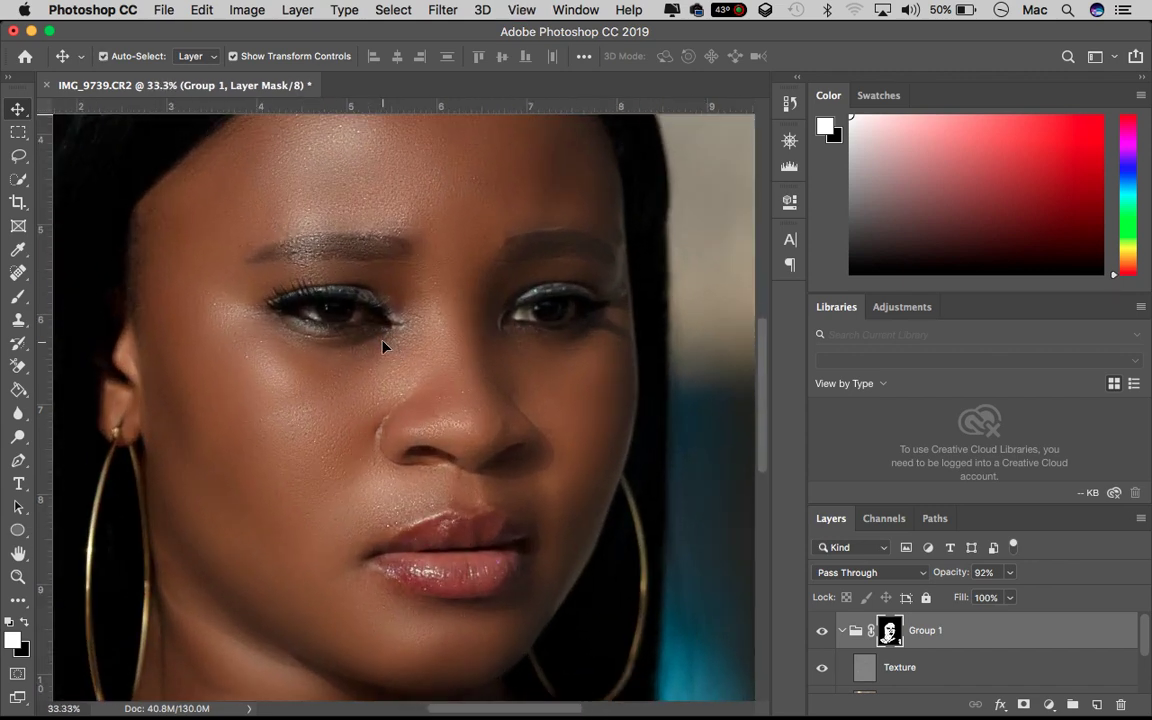
scroll(383, 345, "up", 2)
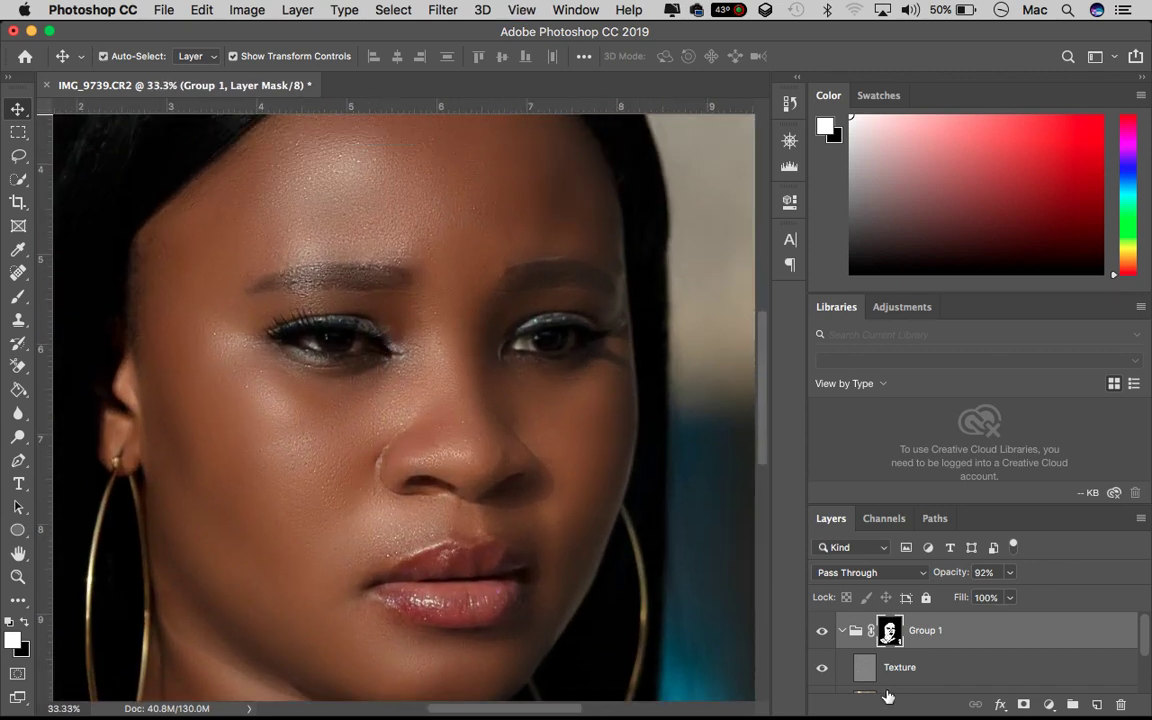
left_click(841, 630)
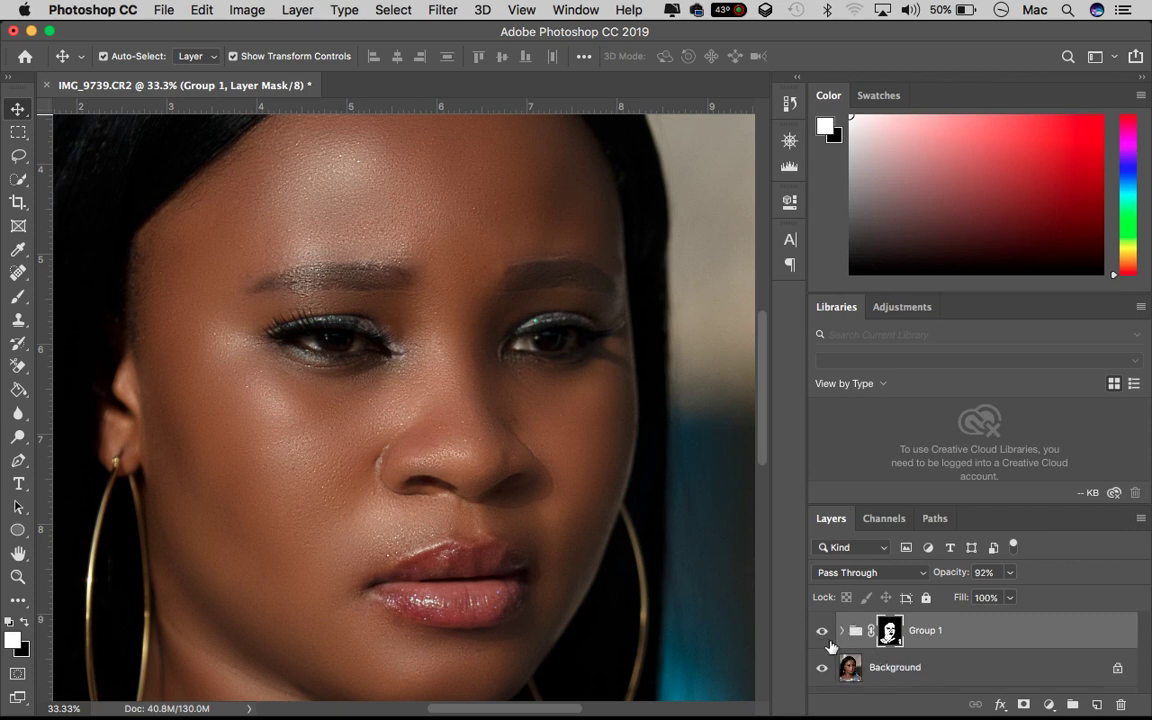
left_click(822, 633)
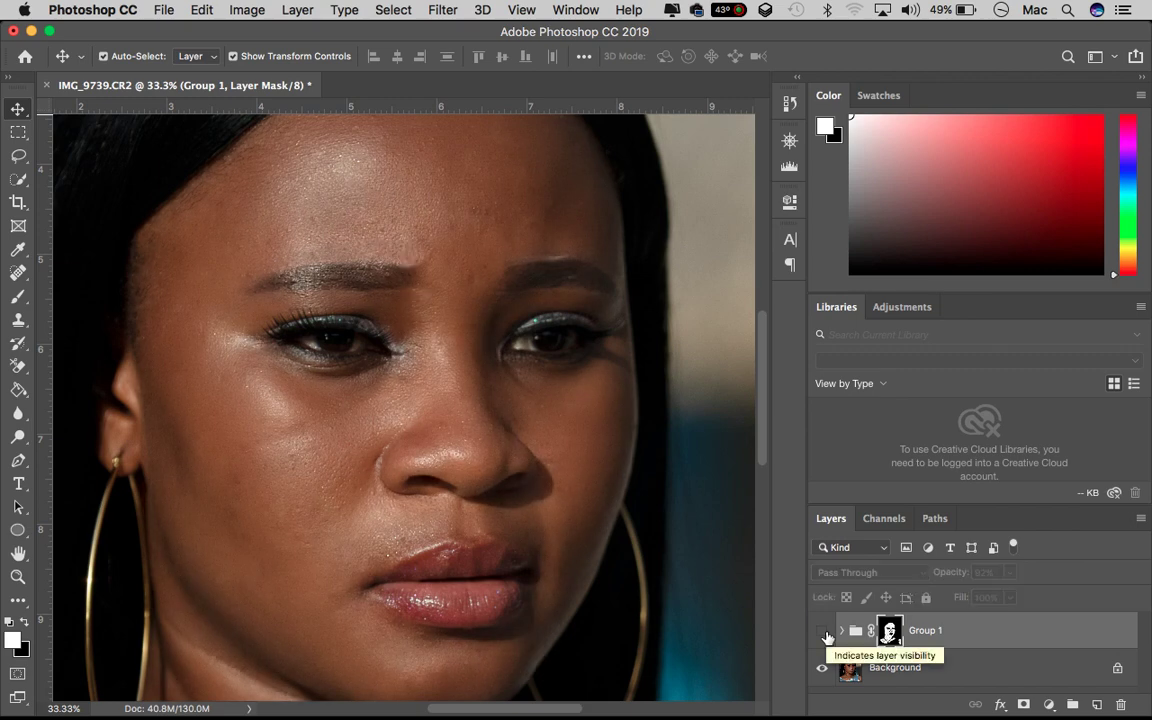
left_click(823, 633)
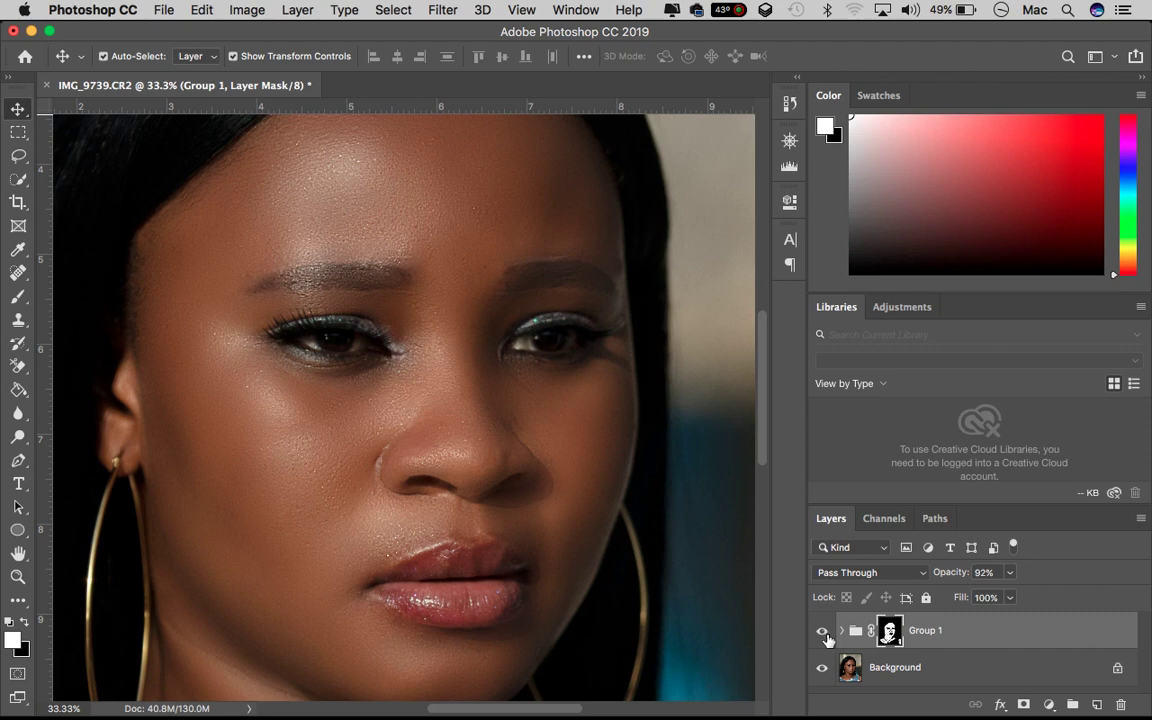
scroll(604, 532, "down", 2)
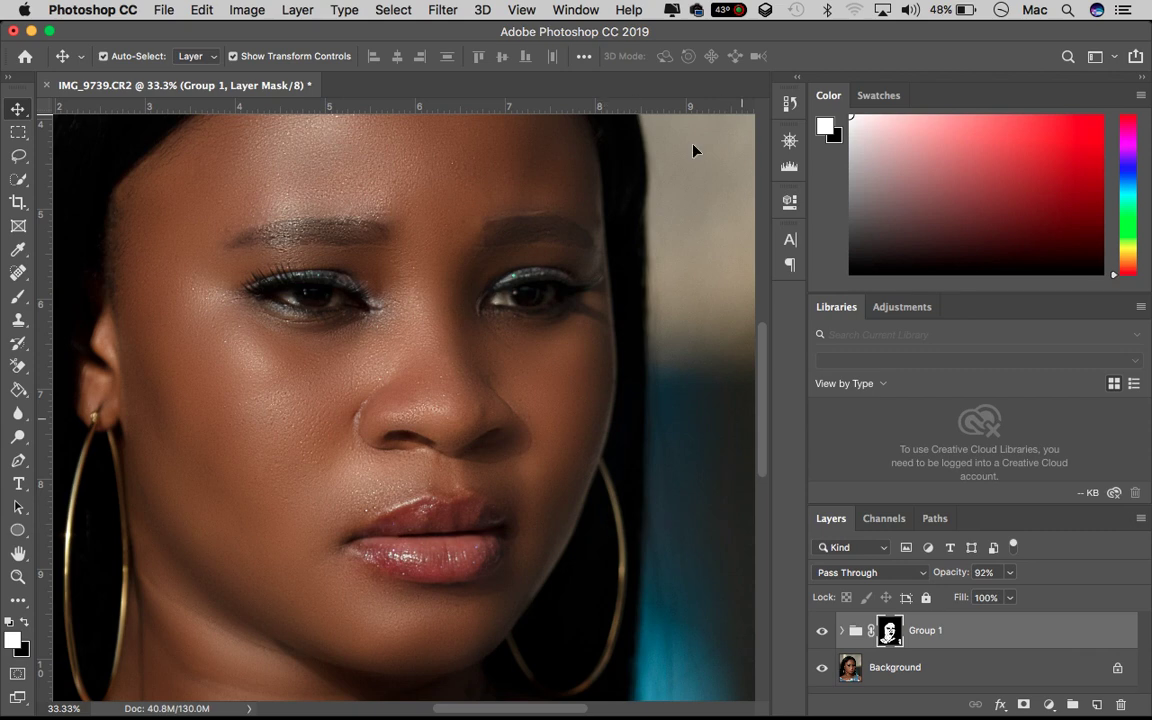
Stop the Camtasia screen recording from its menu-bar controls.
left_click(874, 660)
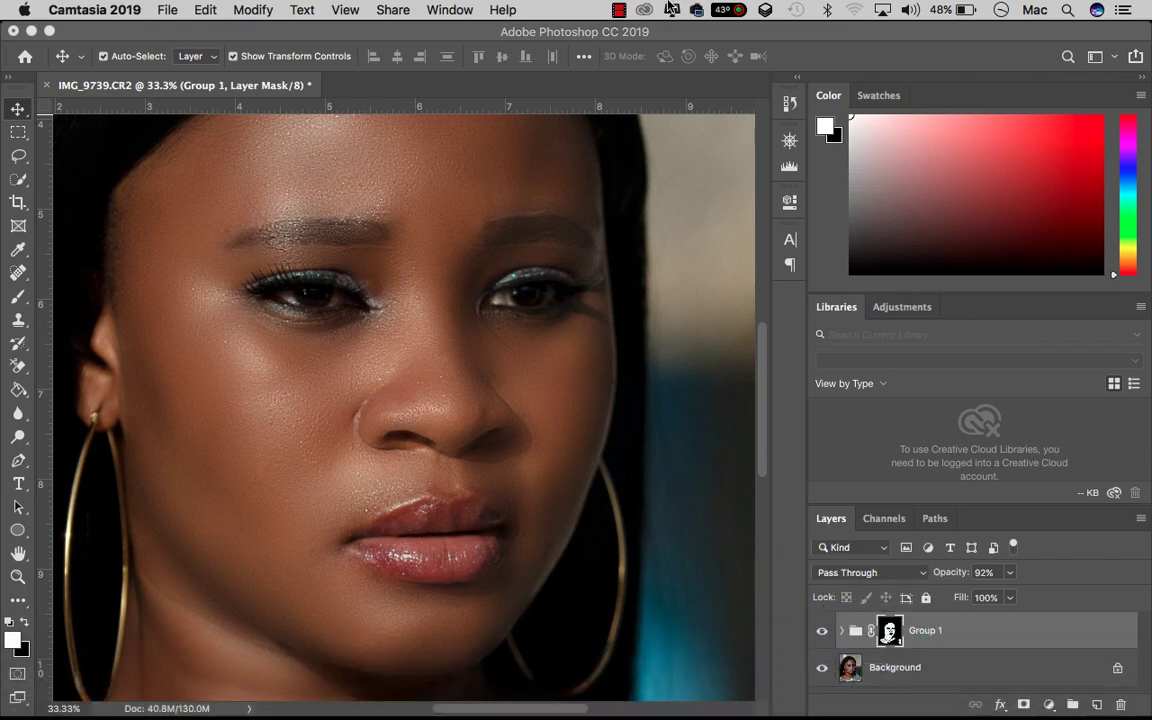
left_click(619, 10)
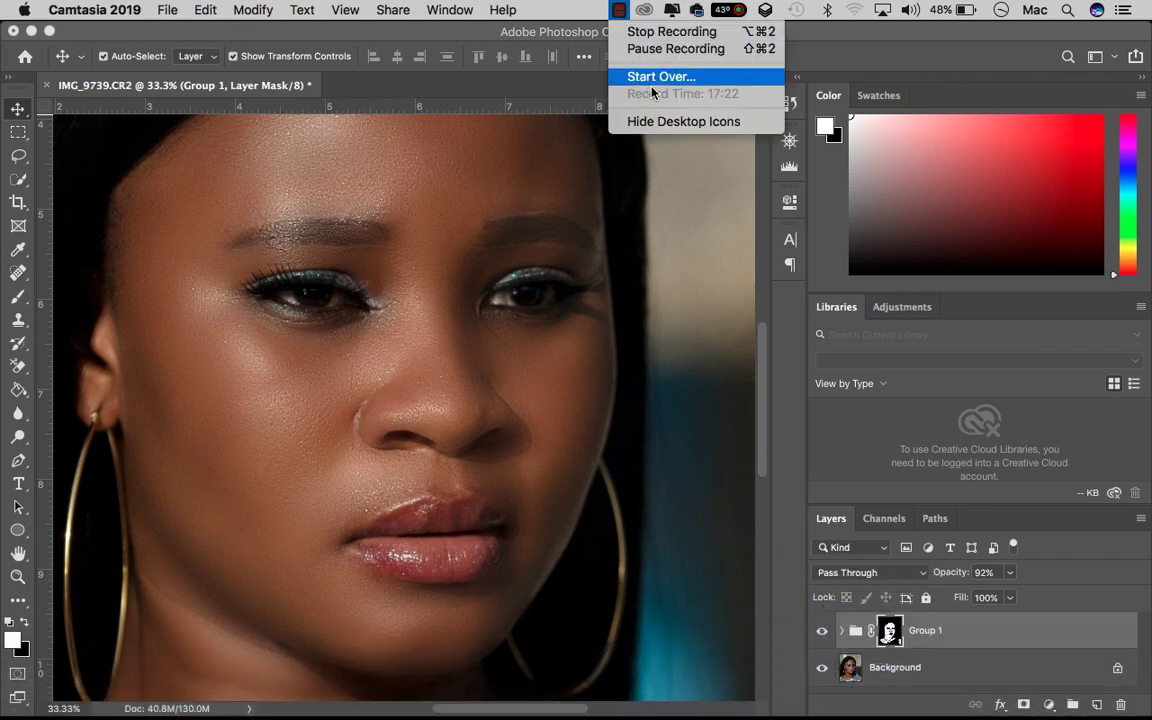
left_click(660, 31)
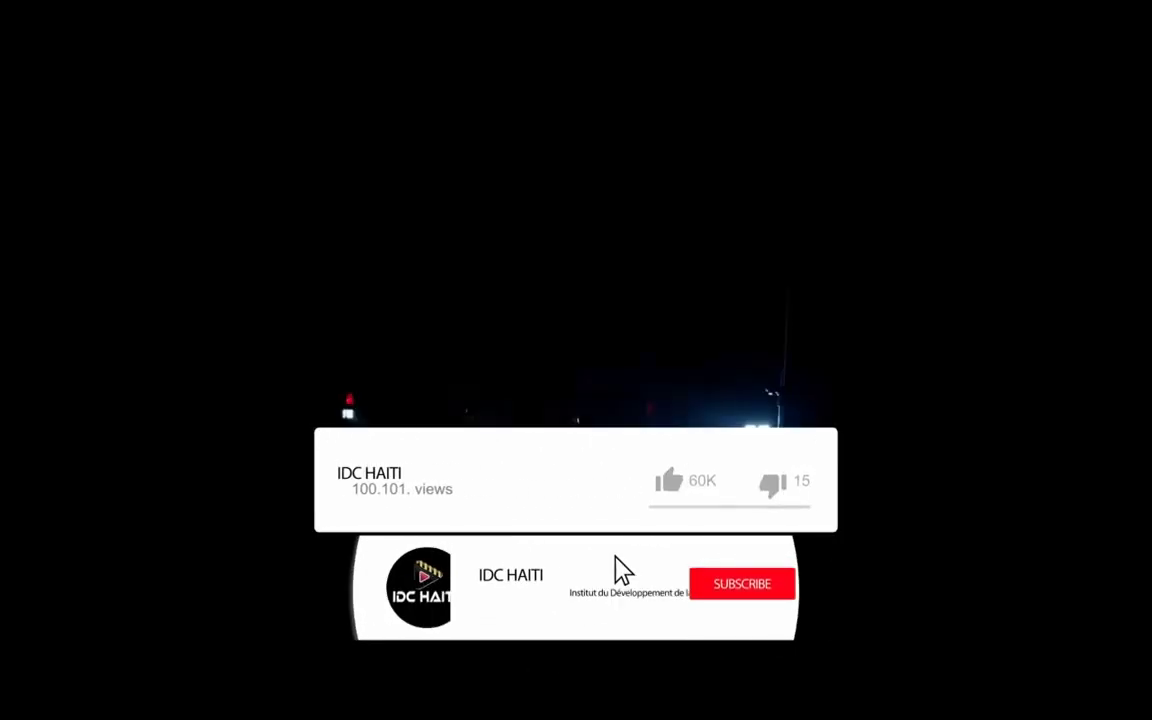